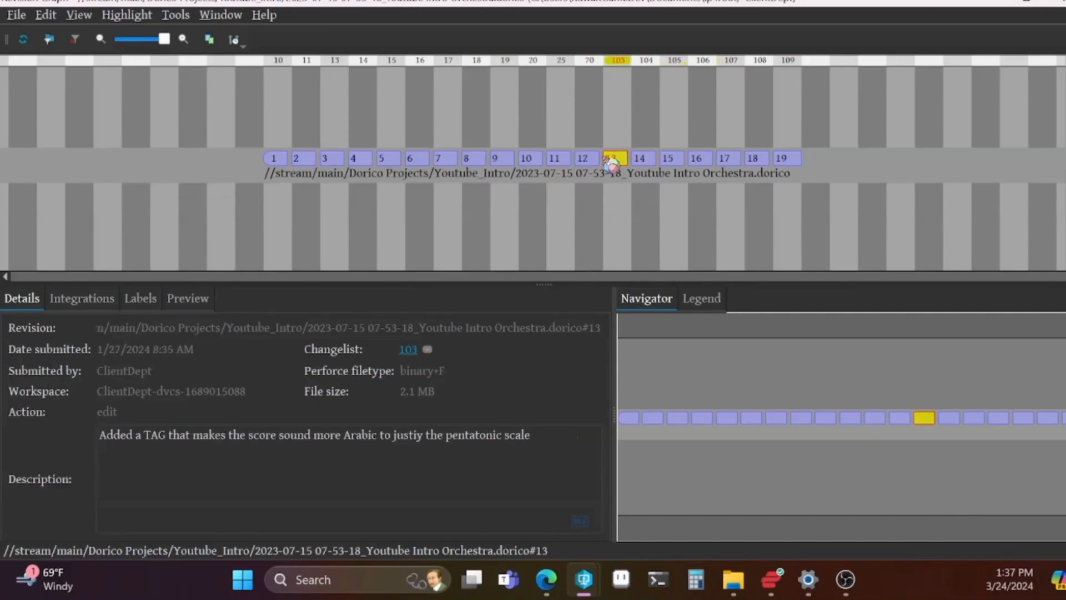
# Inspect earlier revisions of the Youtube Intro Orchestra score in the revision graph and compare the full scores of revisions 2 and 9
pyautogui.click(537, 159)
pyautogui.click(496, 158)
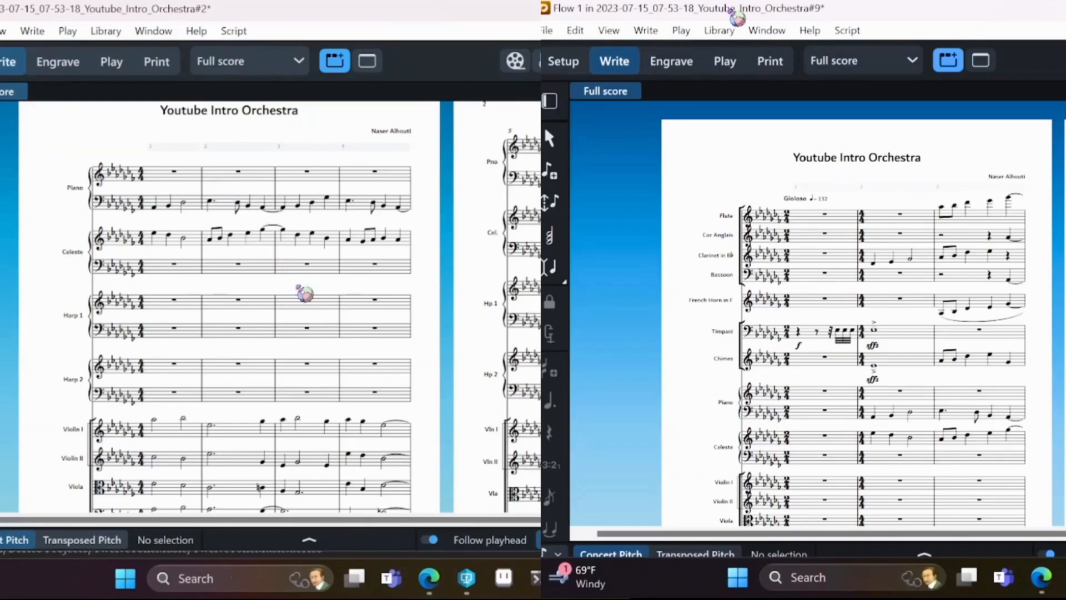
pyautogui.scroll(-2, 304, 302)
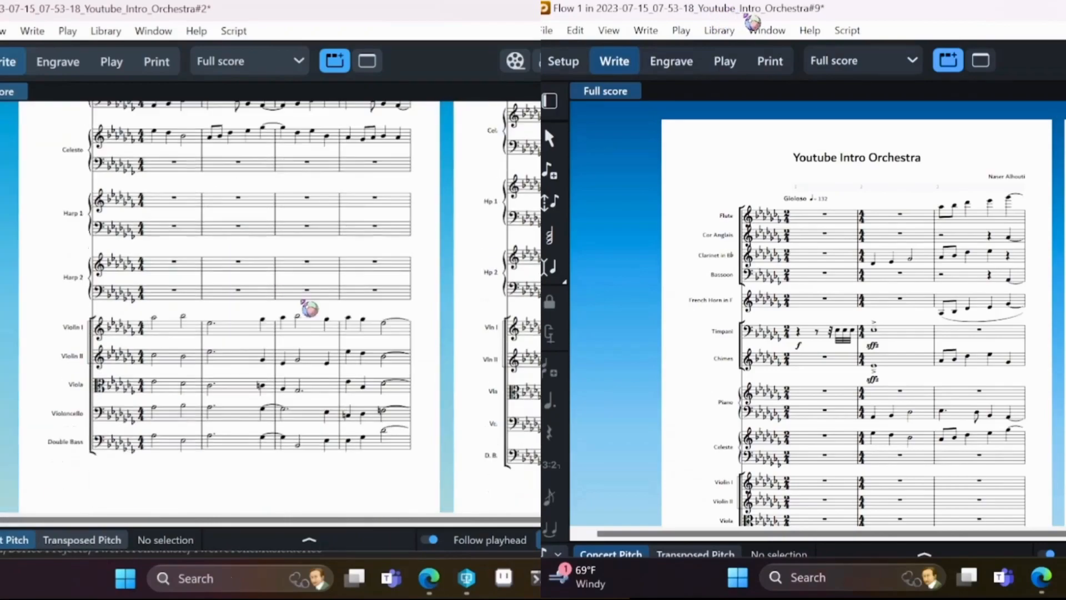
pyautogui.scroll(1, 303, 303)
pyautogui.scroll(2, 304, 302)
pyautogui.scroll(-3, 1035, 305)
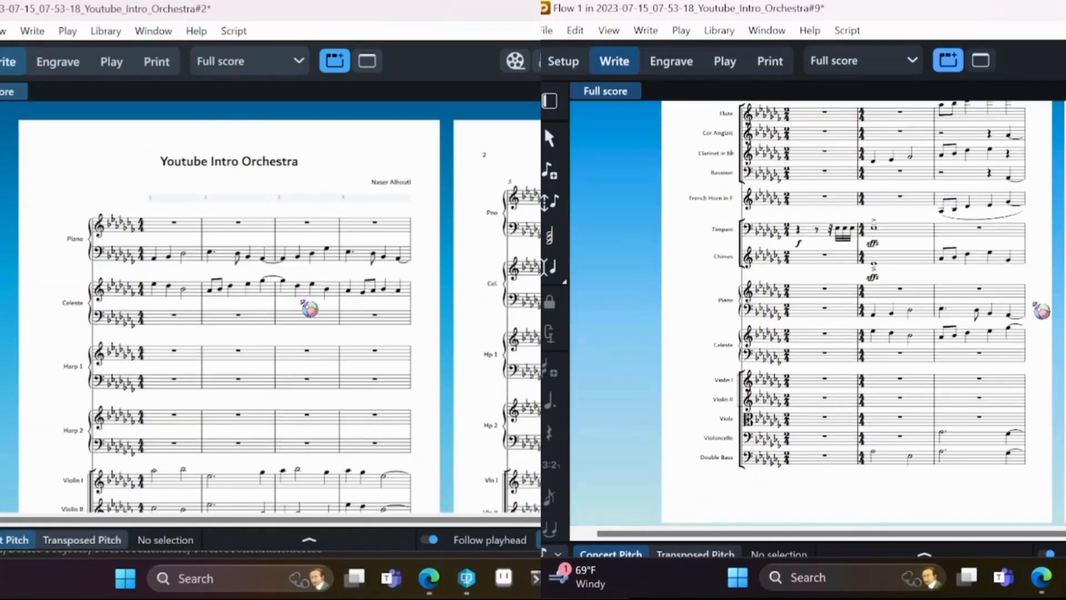
pyautogui.scroll(-1, 303, 302)
pyautogui.scroll(1, 1035, 304)
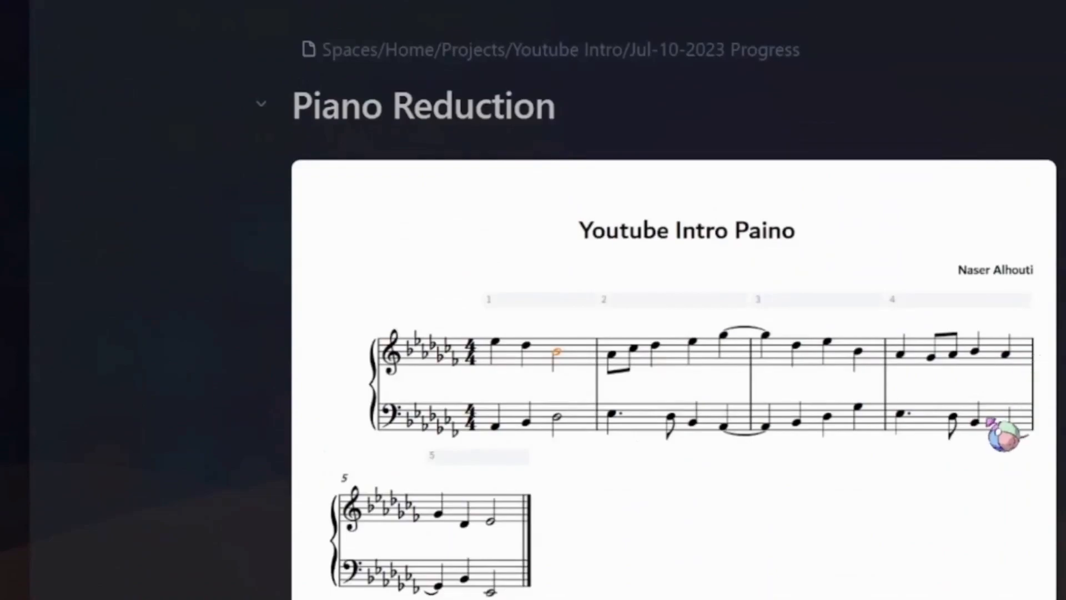
# Read through the dated Youtube Intro progress notes, from the piano reduction to the orchestration ideas, and the Deadline file table
pyautogui.scroll(-5, 989, 424)
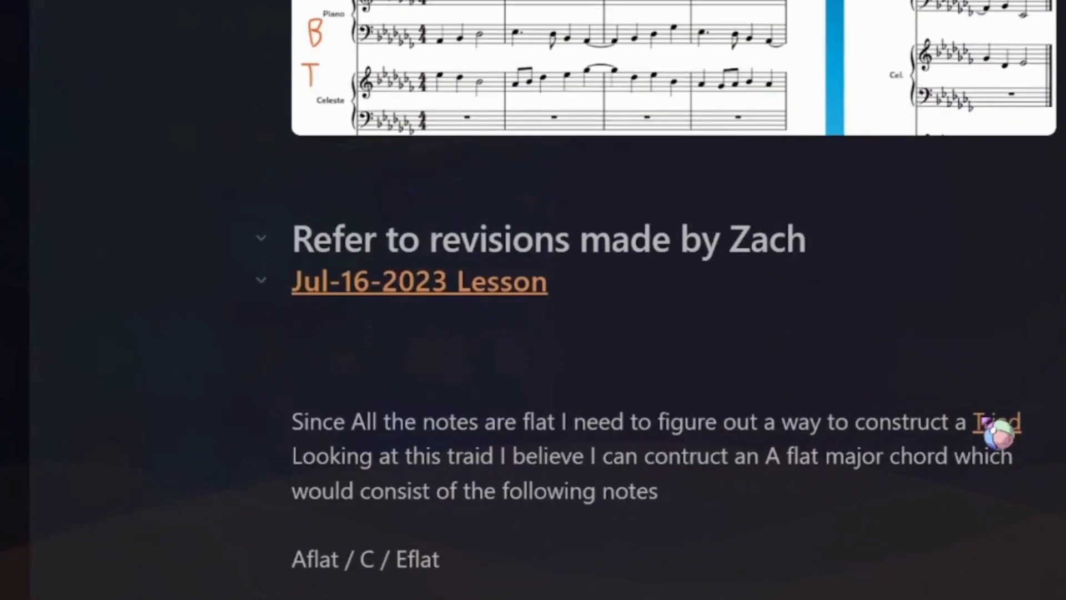
pyautogui.scroll(-10, 986, 420)
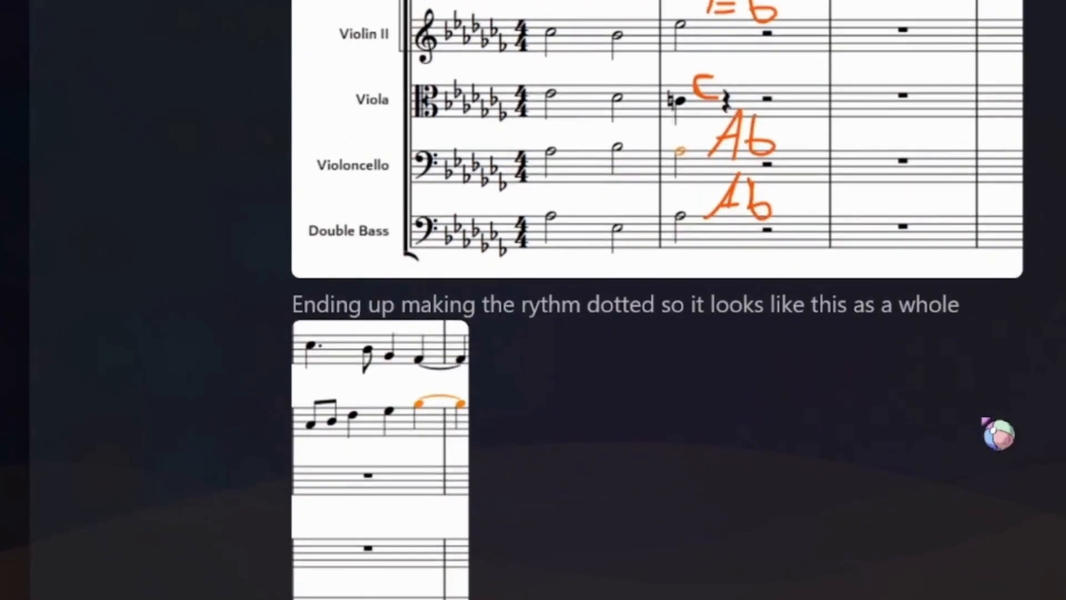
pyautogui.scroll(-15, 999, 435)
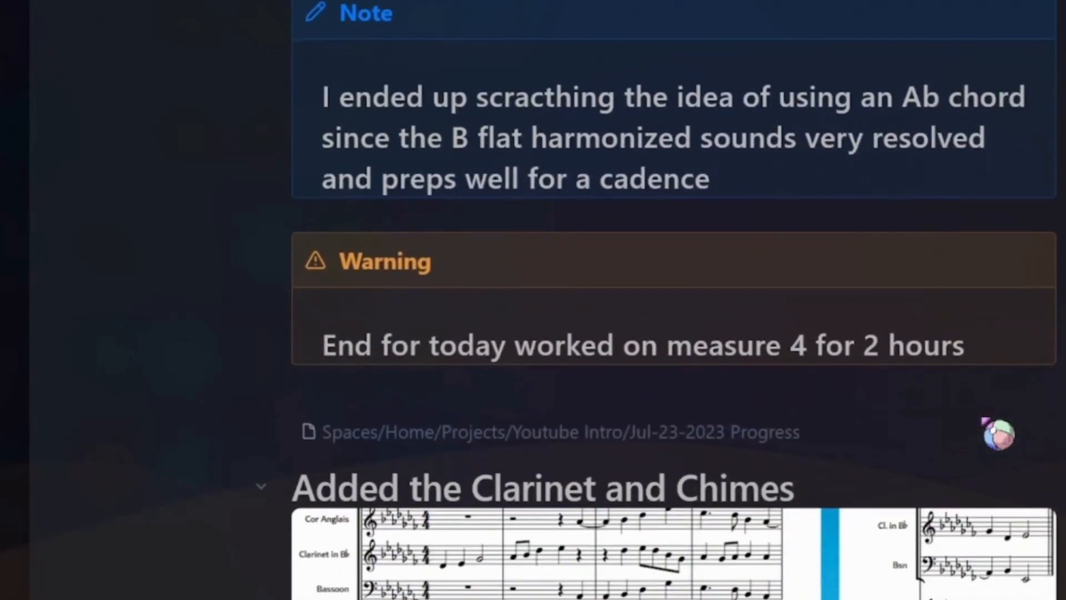
pyautogui.scroll(-6, 998, 433)
pyautogui.scroll(-2, 997, 433)
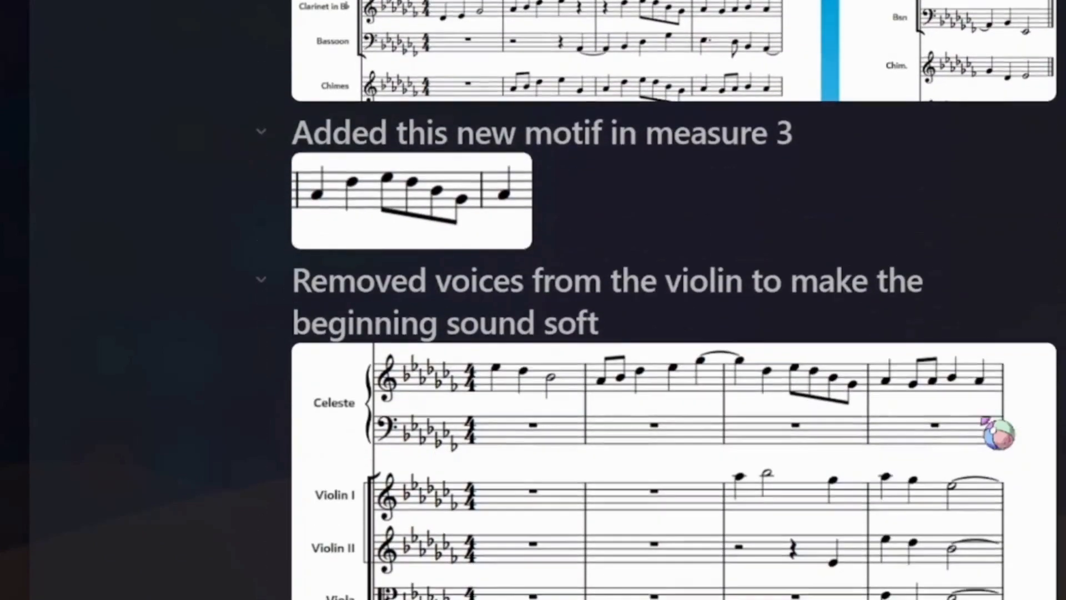
pyautogui.scroll(-13, 998, 434)
pyautogui.scroll(-12, 999, 435)
pyautogui.scroll(-20, 998, 434)
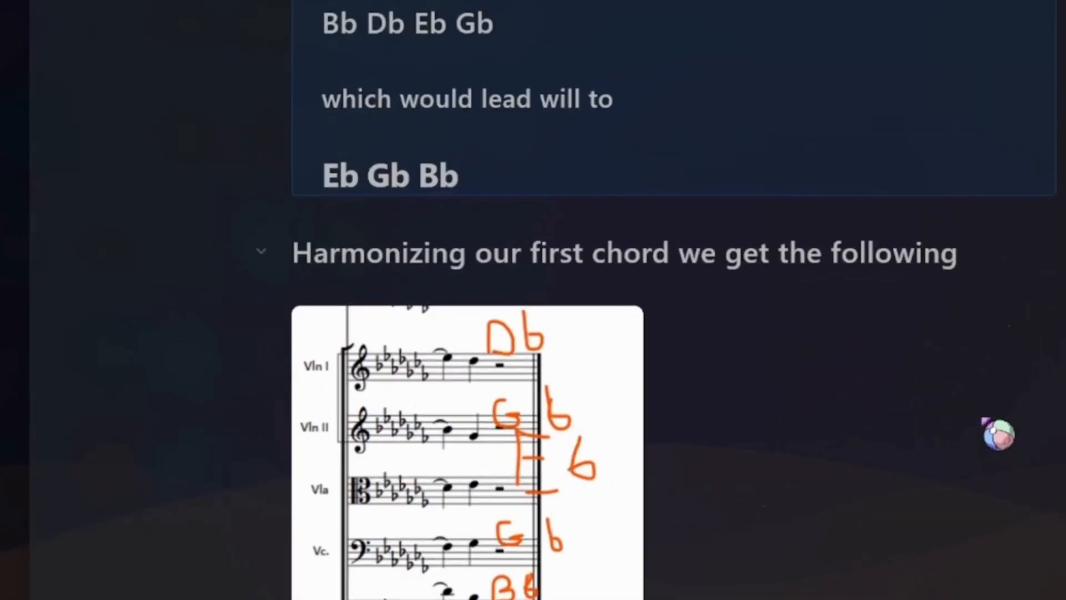
pyautogui.scroll(-15, 998, 434)
pyautogui.scroll(-2, 999, 435)
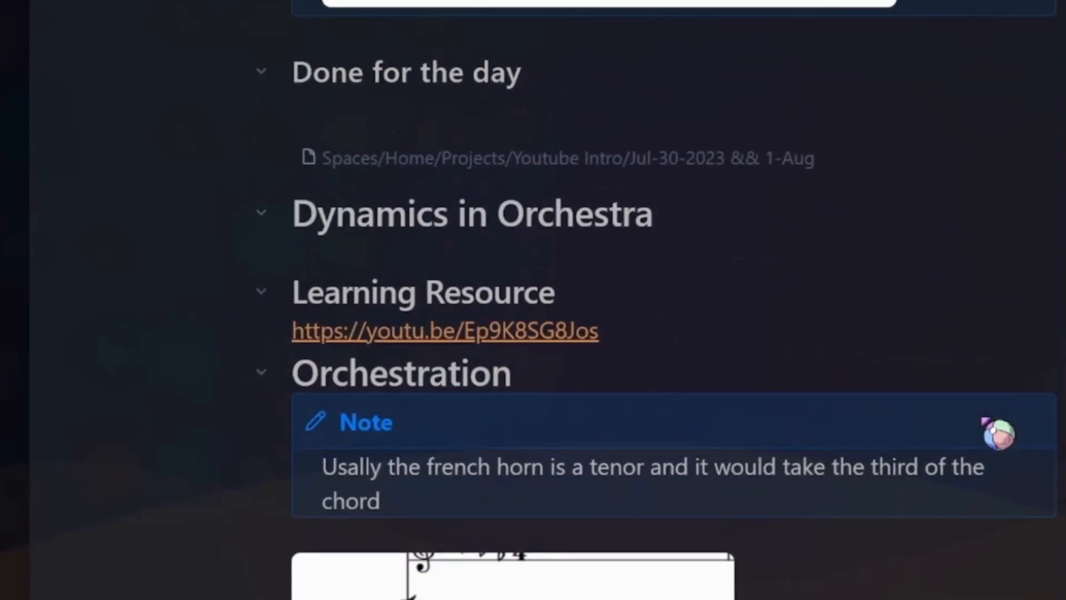
pyautogui.scroll(-4, 998, 434)
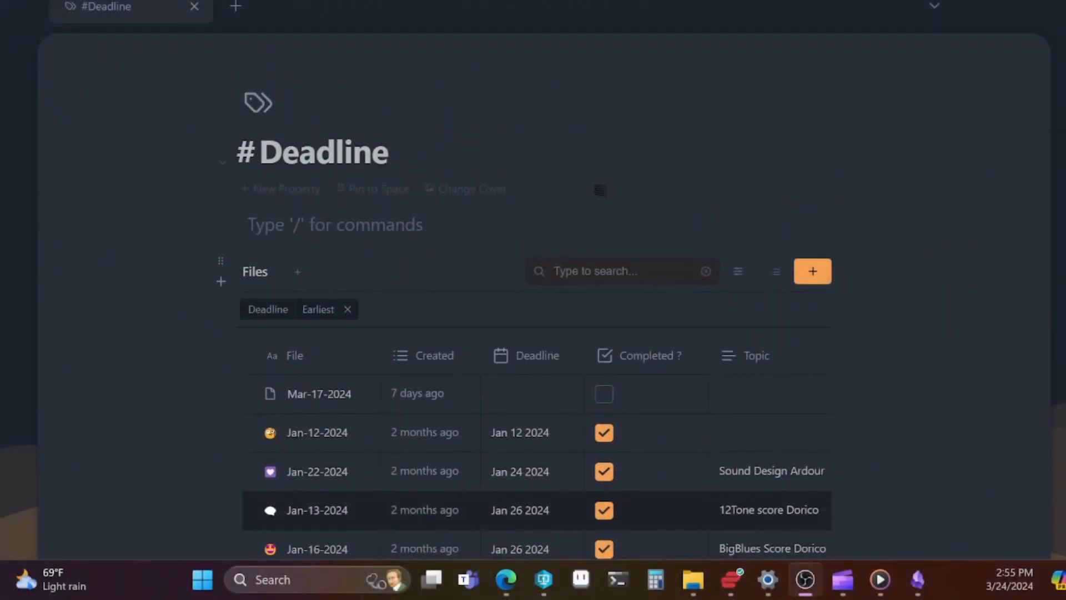
pyautogui.scroll(-3, 616, 197)
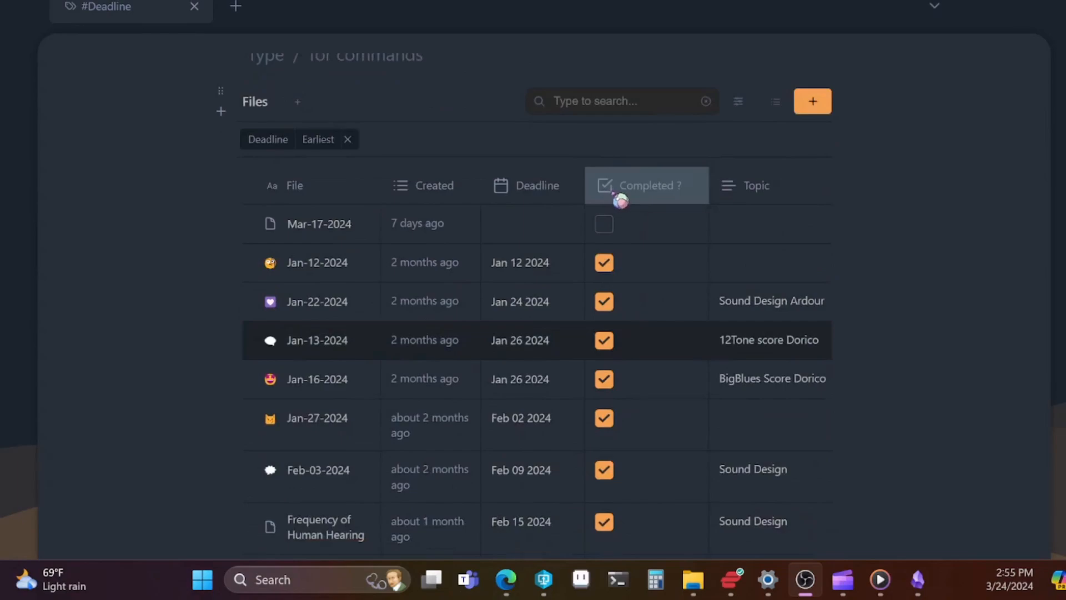
pyautogui.scroll(-3, 619, 200)
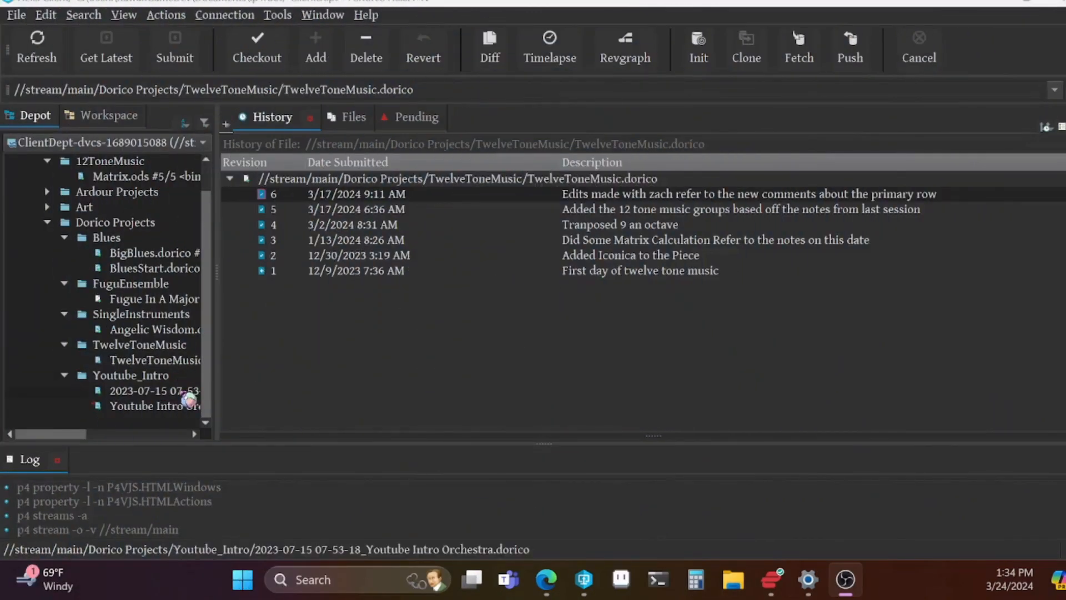
# Show the revision history of the 2023-07-15 Youtube Intro Orchestra Dorico file in the depot
pyautogui.click(150, 391)
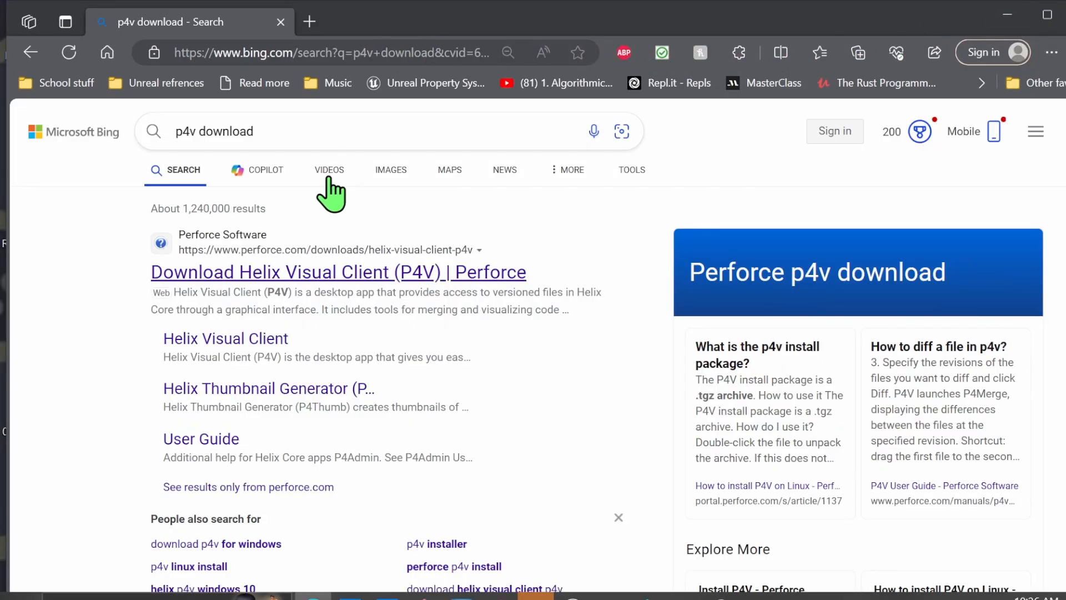
# Open Perforce's Helix Visual Client (P4V) download page and select Windows, Windows (x64) and version 2023.4/2558838 (EXE)
pyautogui.click(364, 280)
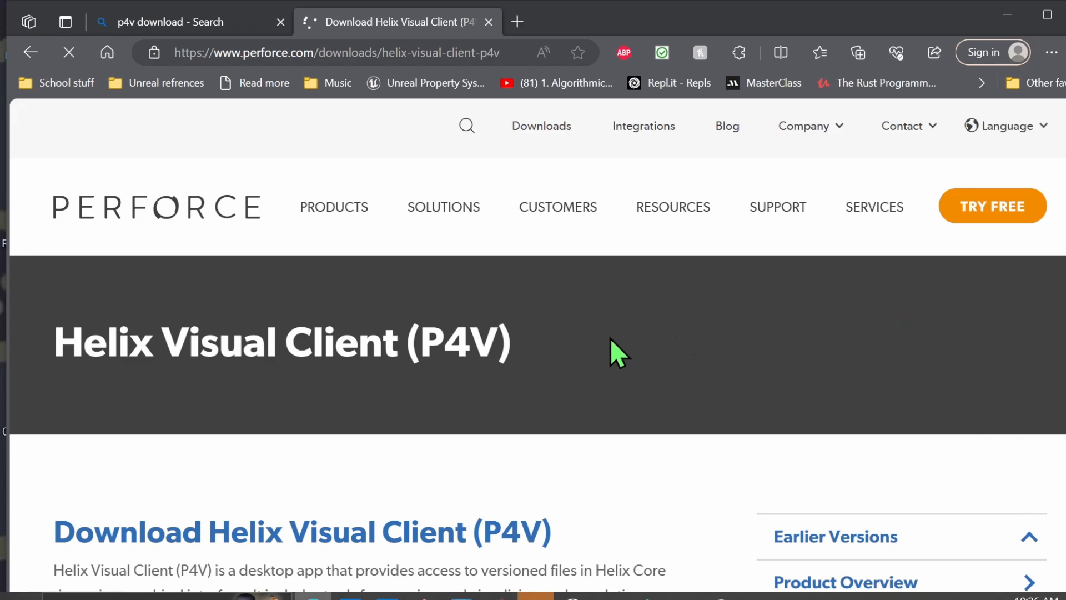
pyautogui.scroll(-10, 650, 352)
pyautogui.click(218, 393)
pyautogui.click(129, 468)
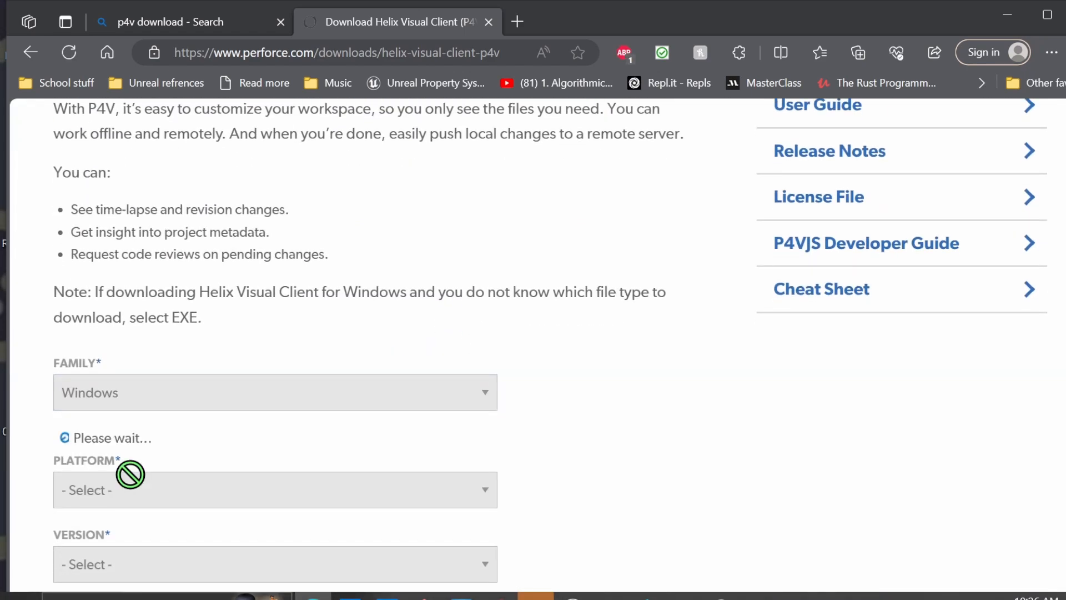
pyautogui.click(146, 533)
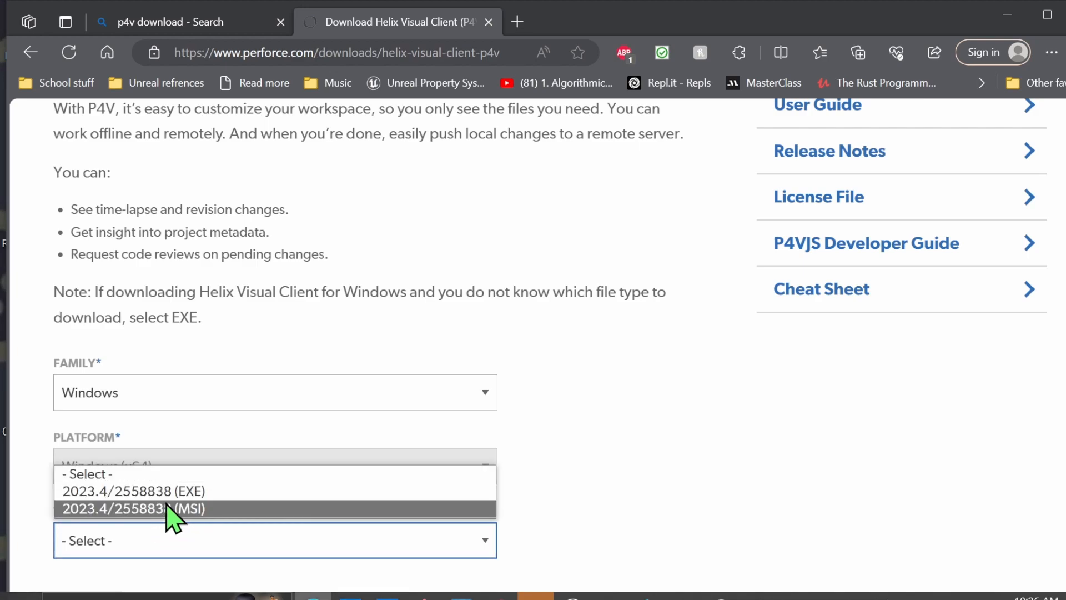
pyautogui.click(178, 491)
pyautogui.scroll(-3, 298, 450)
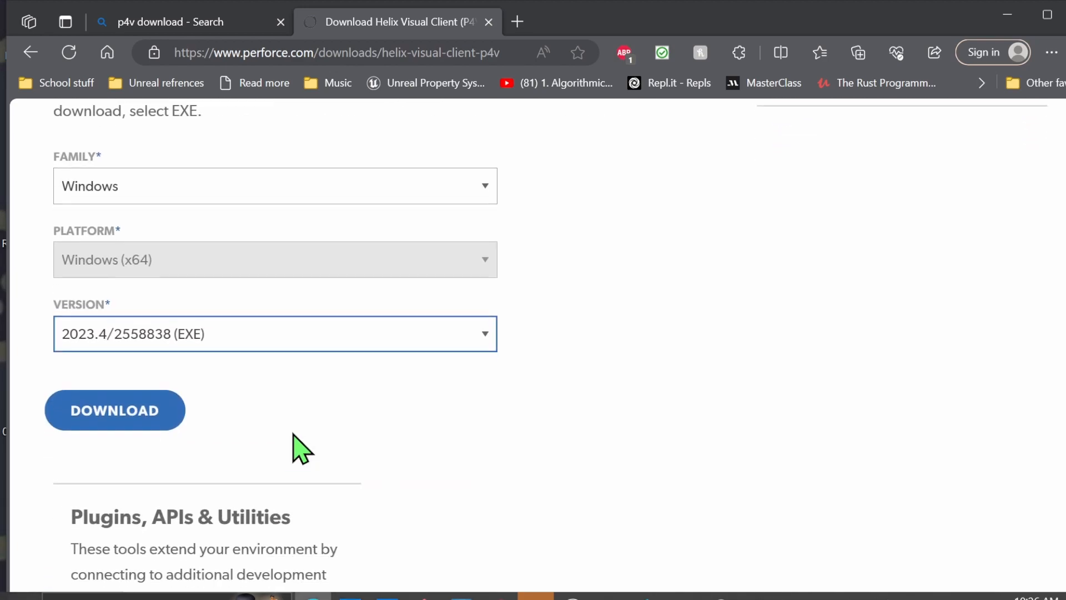
# Download the selected P4V installer and run the downloaded p4vinst64 (1).exe file
pyautogui.click(136, 414)
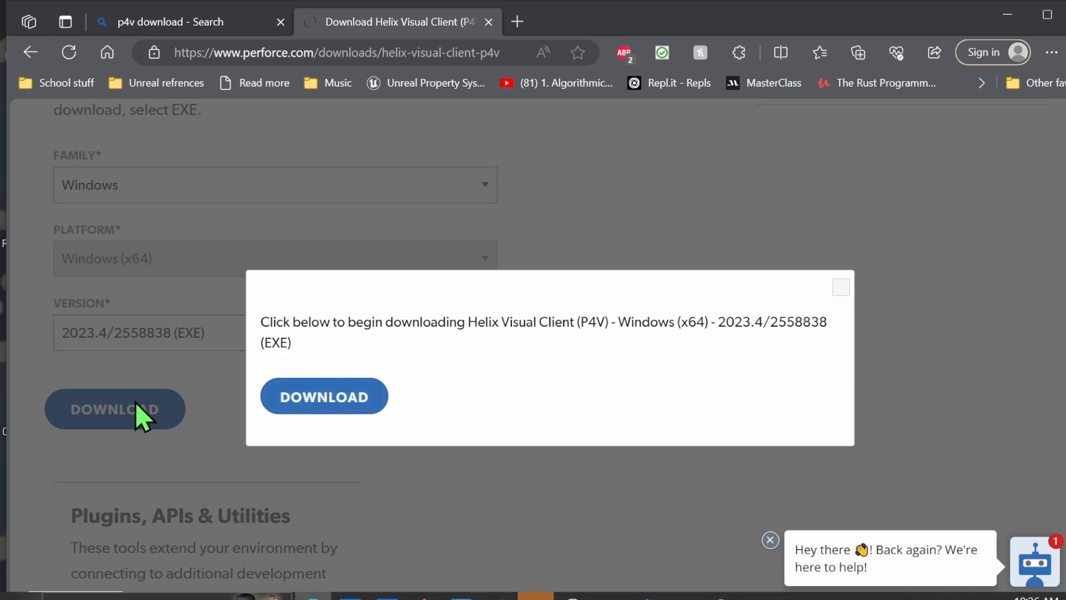
pyautogui.click(364, 395)
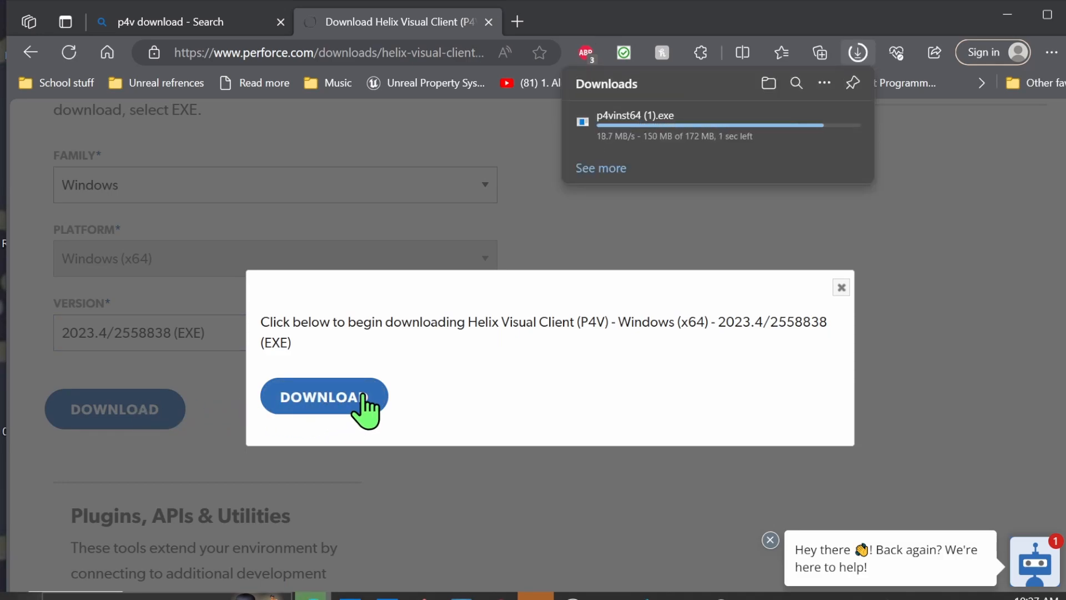
pyautogui.click(860, 54)
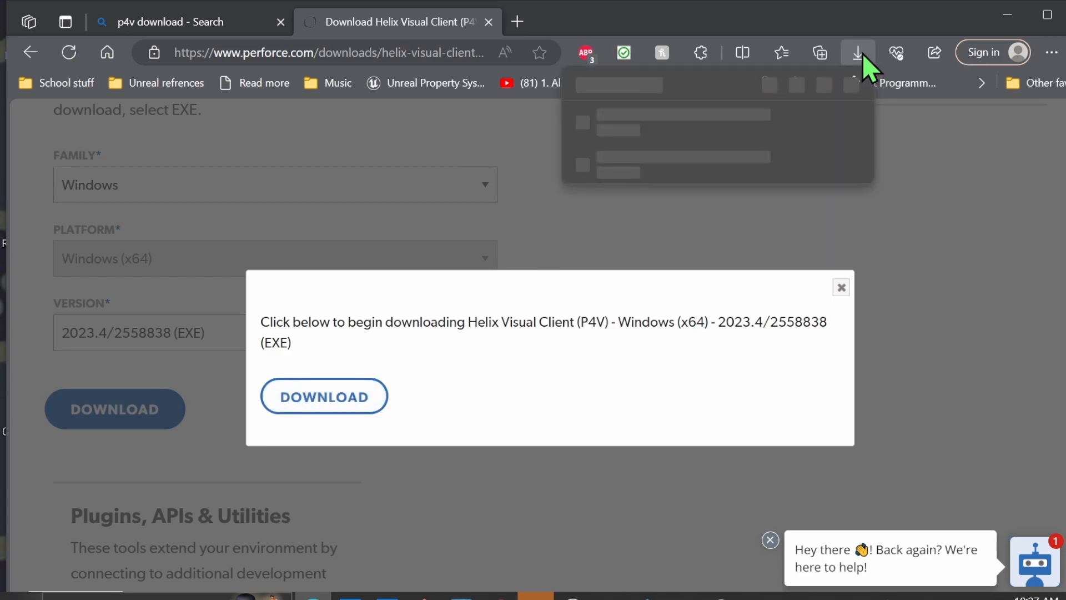
pyautogui.click(614, 129)
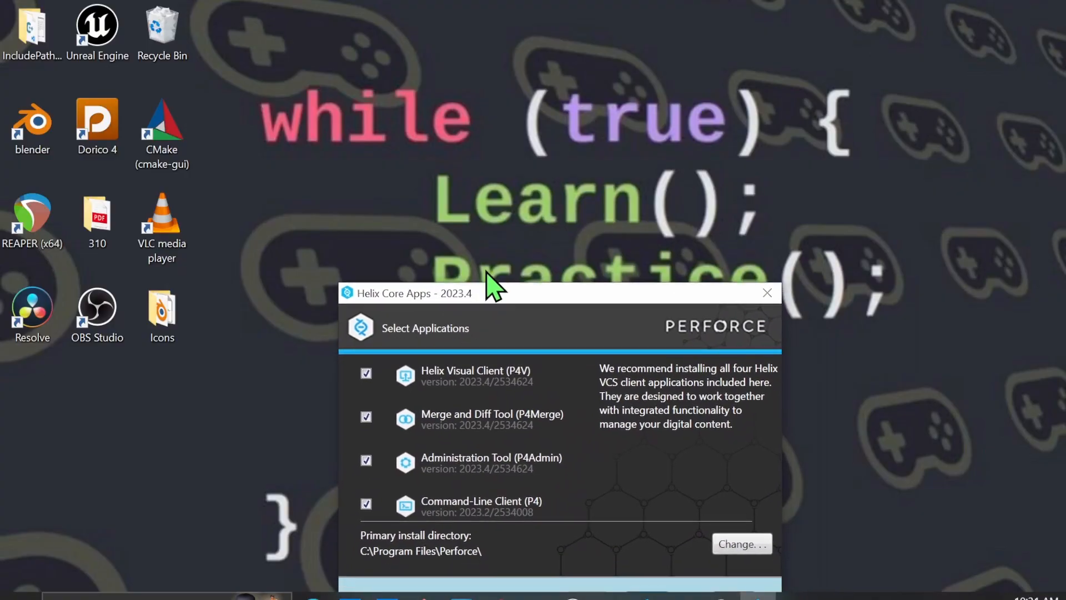
# Try to install all four Helix Core Apps with an empty Server field, and close the installer
pyautogui.moveTo(488, 267); pyautogui.dragTo(443, 166)
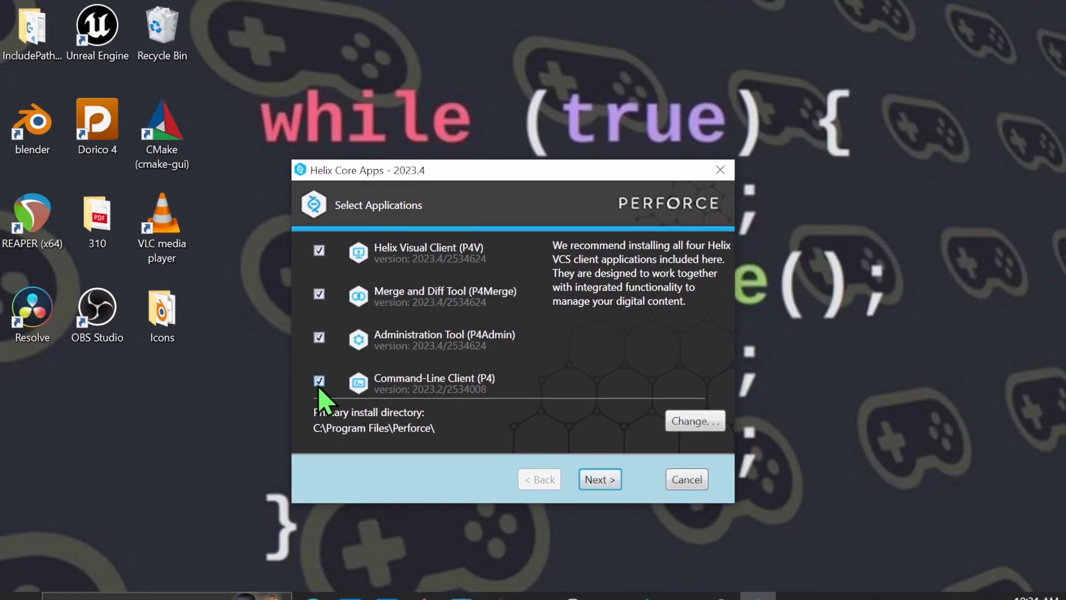
pyautogui.click(600, 481)
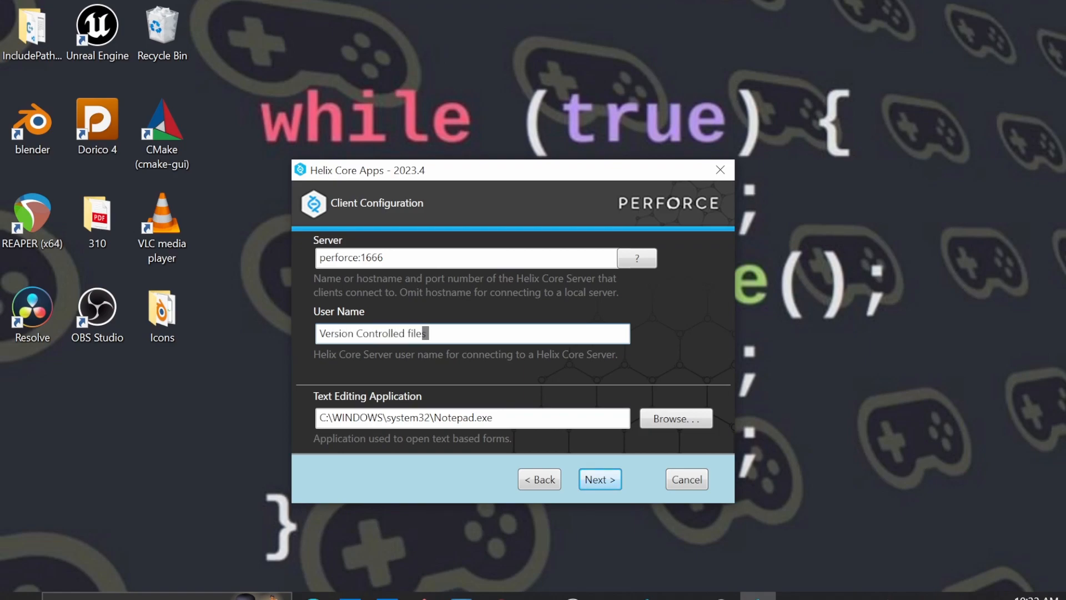
pyautogui.click(469, 259)
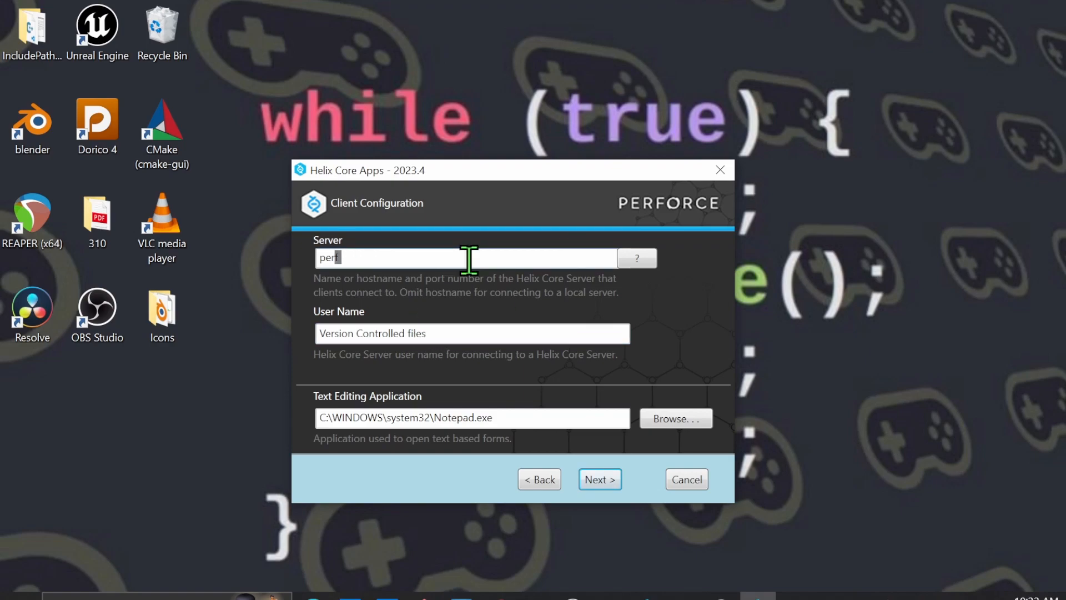
pyautogui.click(602, 480)
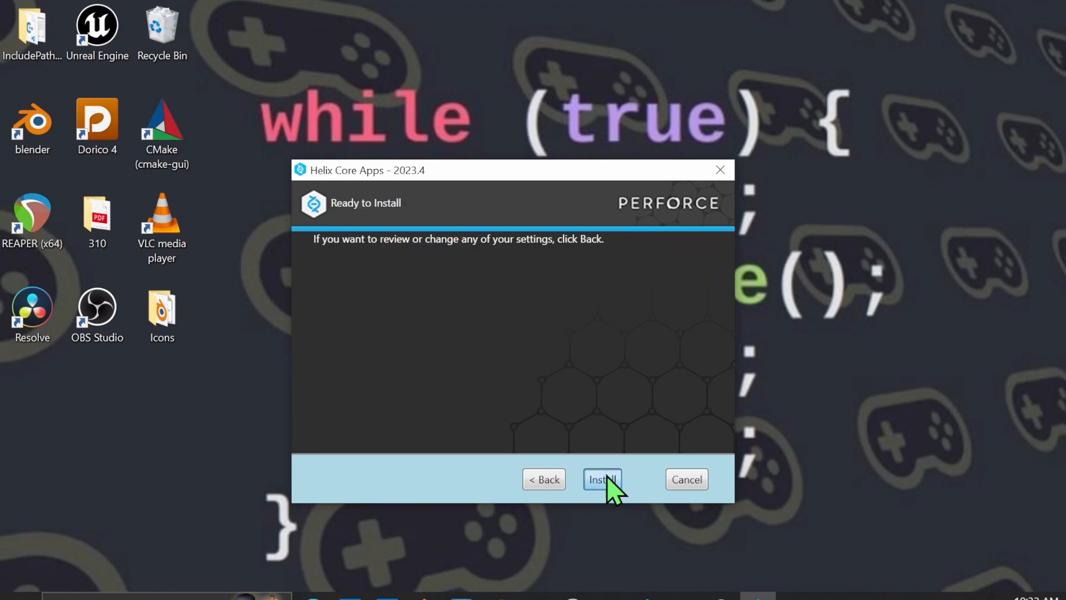
pyautogui.click(605, 475)
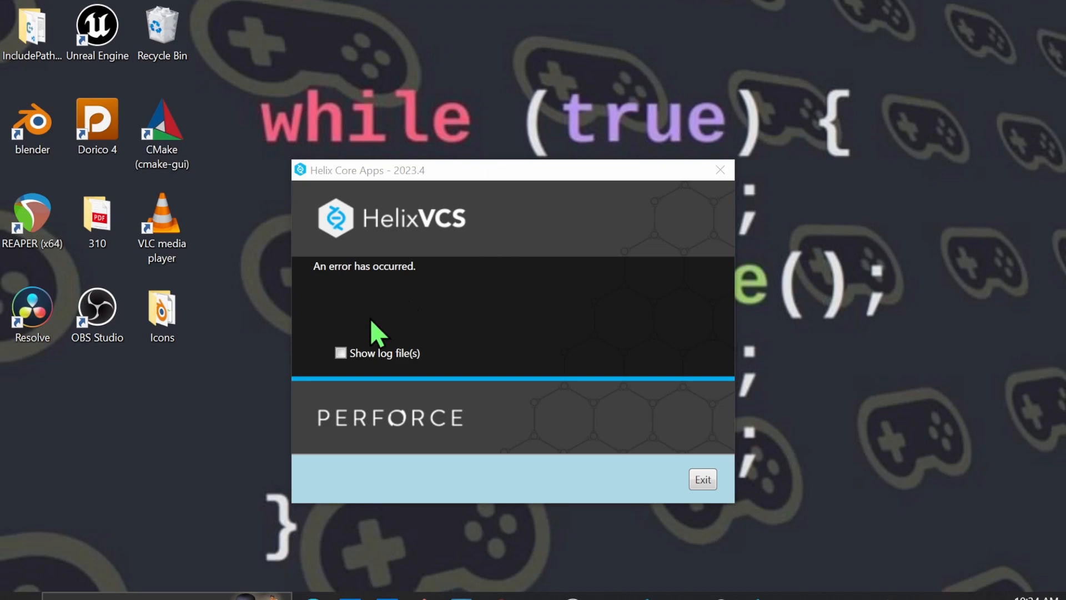
pyautogui.click(341, 353)
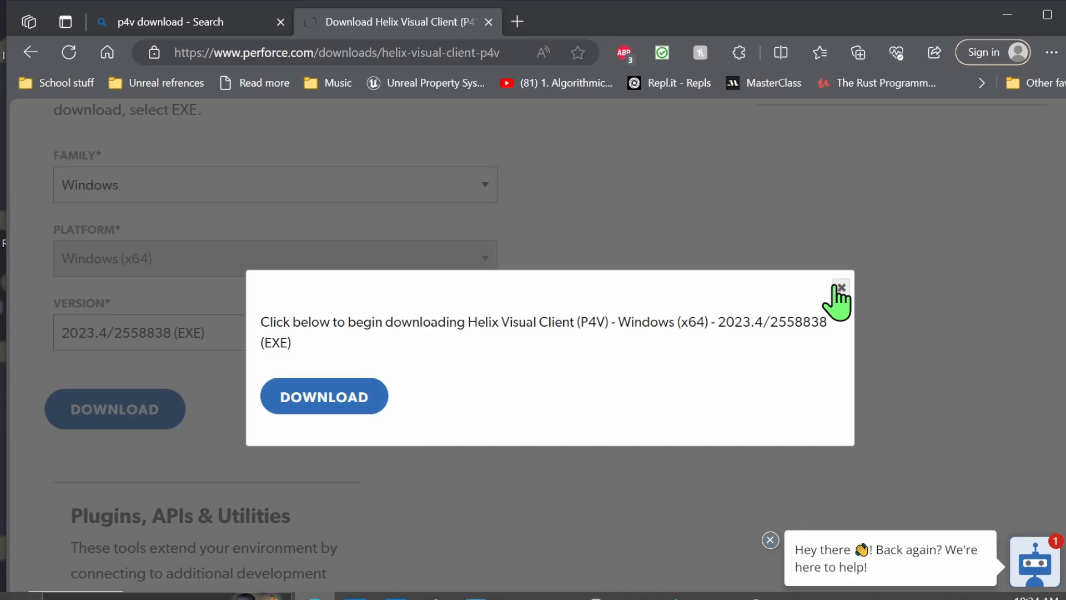
# Close the download prompt on the P4V page and set the family under Earlier Versions to Windows
pyautogui.click(834, 297)
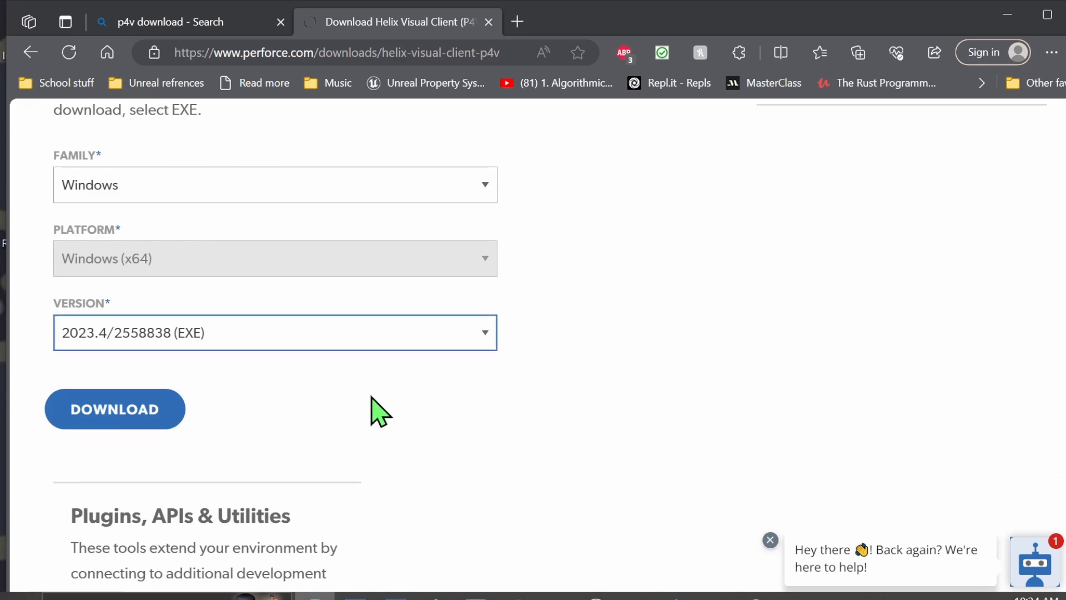
pyautogui.scroll(5, 474, 477)
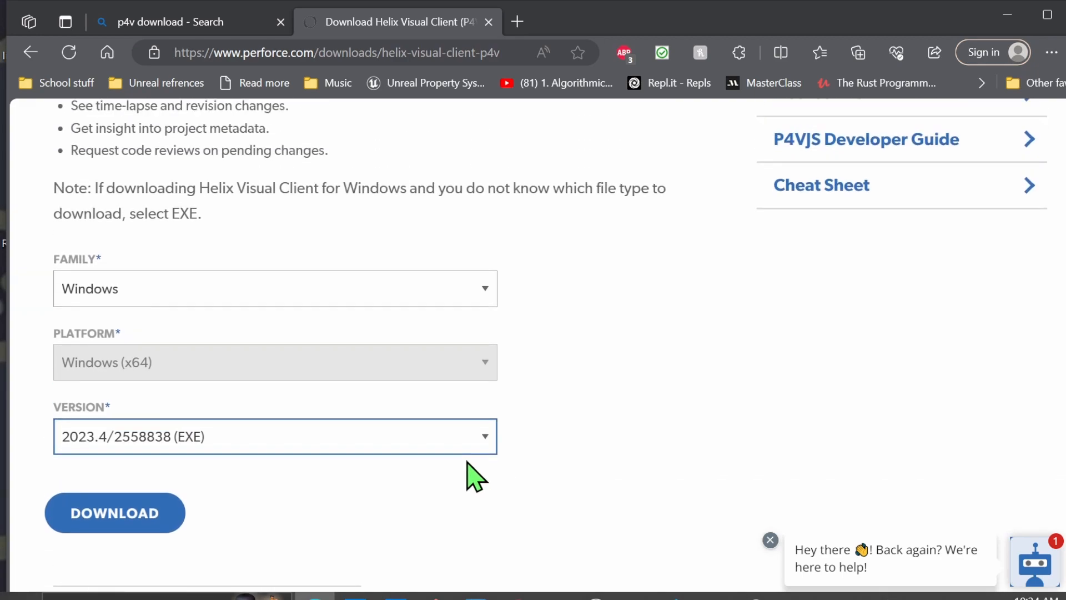
pyautogui.scroll(2, 472, 477)
pyautogui.click(892, 174)
pyautogui.click(887, 247)
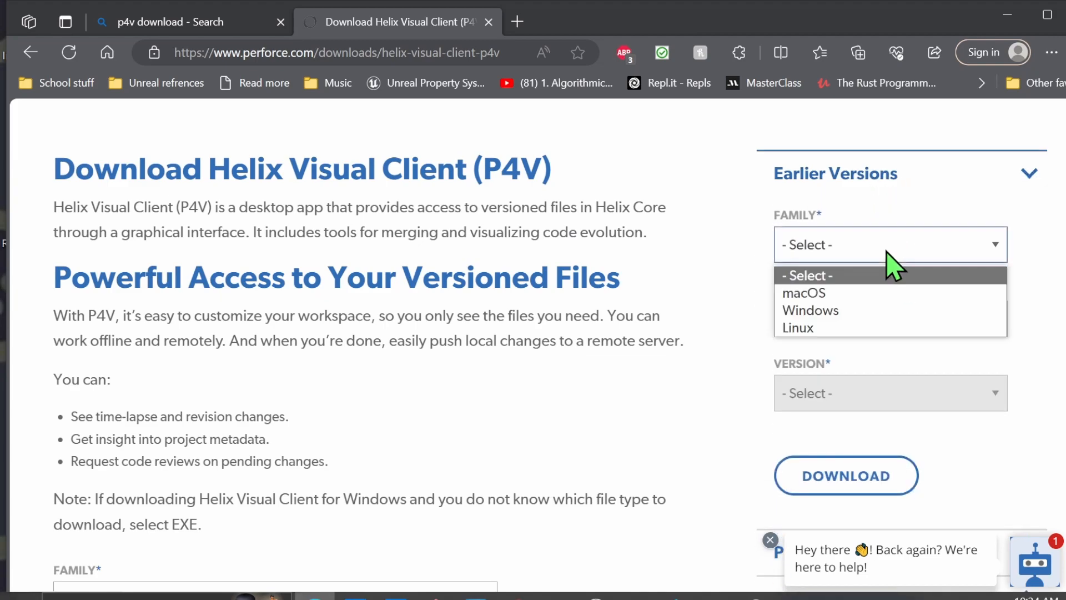
pyautogui.click(840, 313)
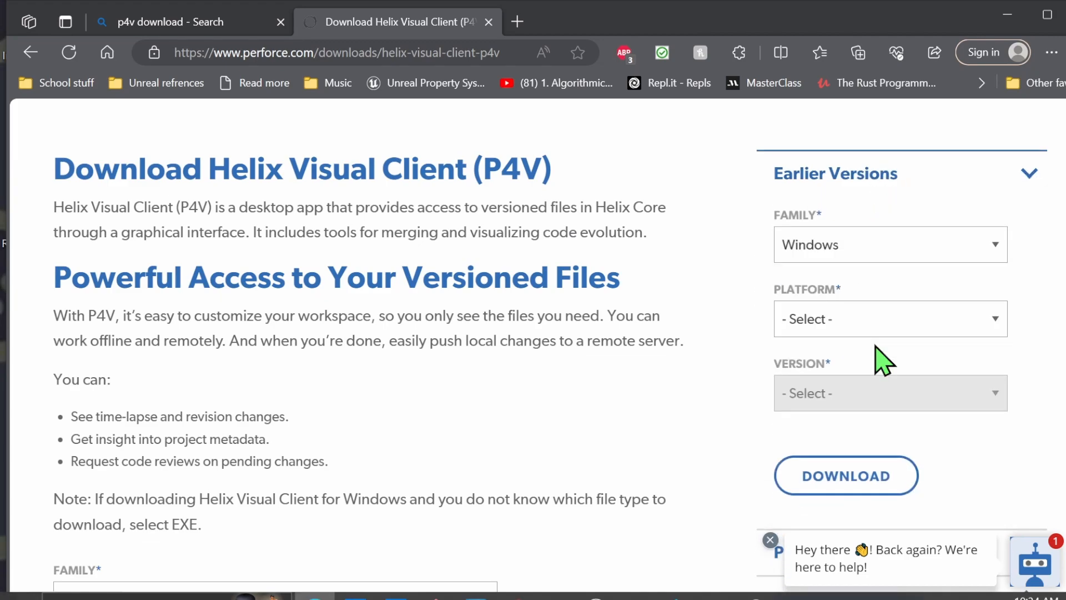
# Set the earlier version's platform to Windows (x64) and its version to 2023.1/2431464 (EXE)
pyautogui.click(859, 327)
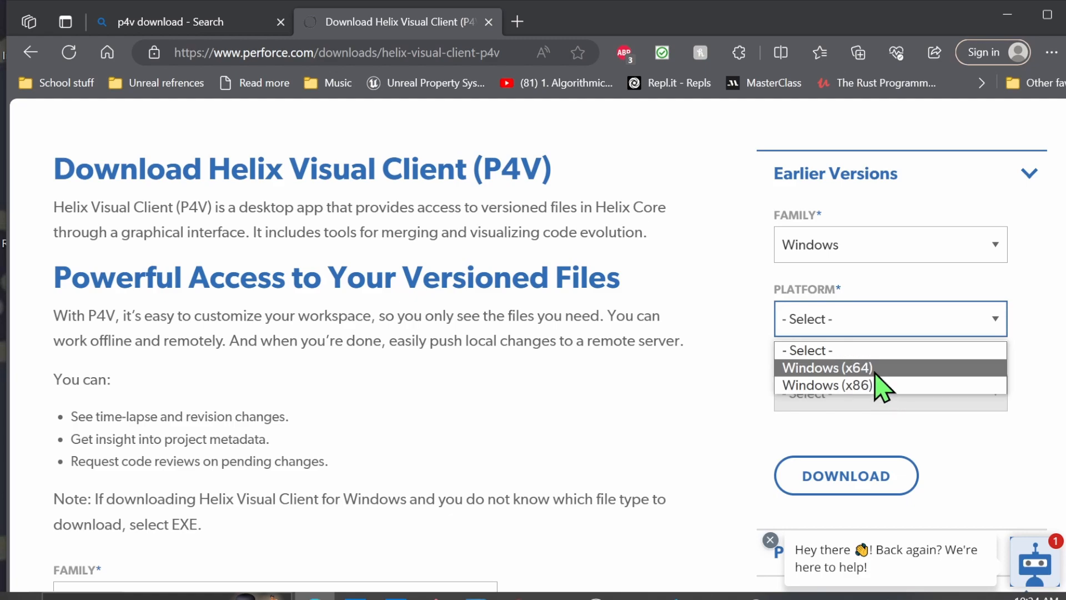
pyautogui.click(876, 369)
pyautogui.click(877, 396)
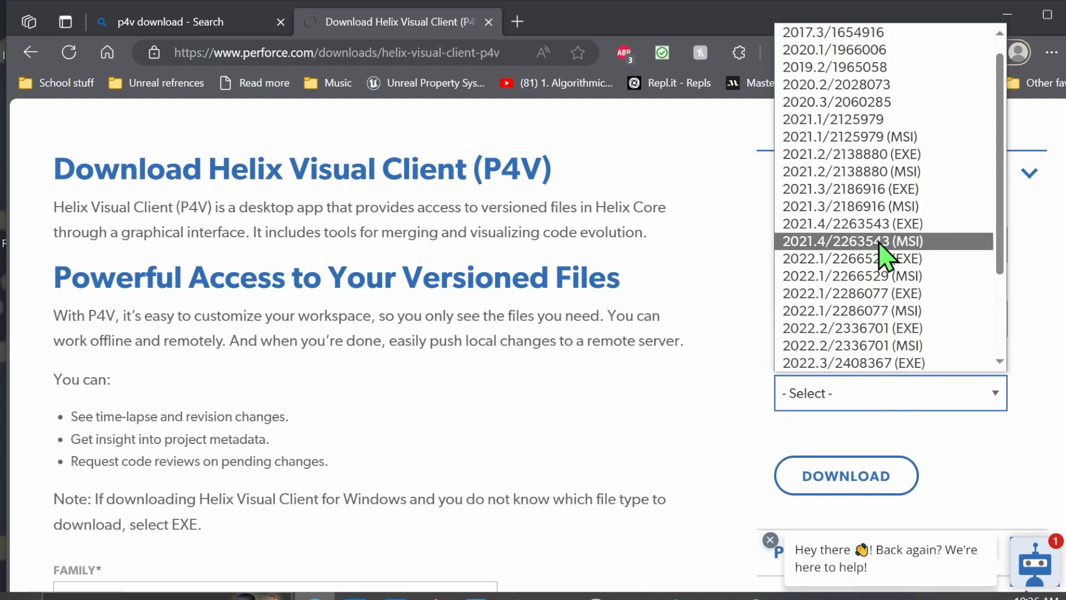
pyautogui.scroll(-3, 886, 333)
pyautogui.click(883, 276)
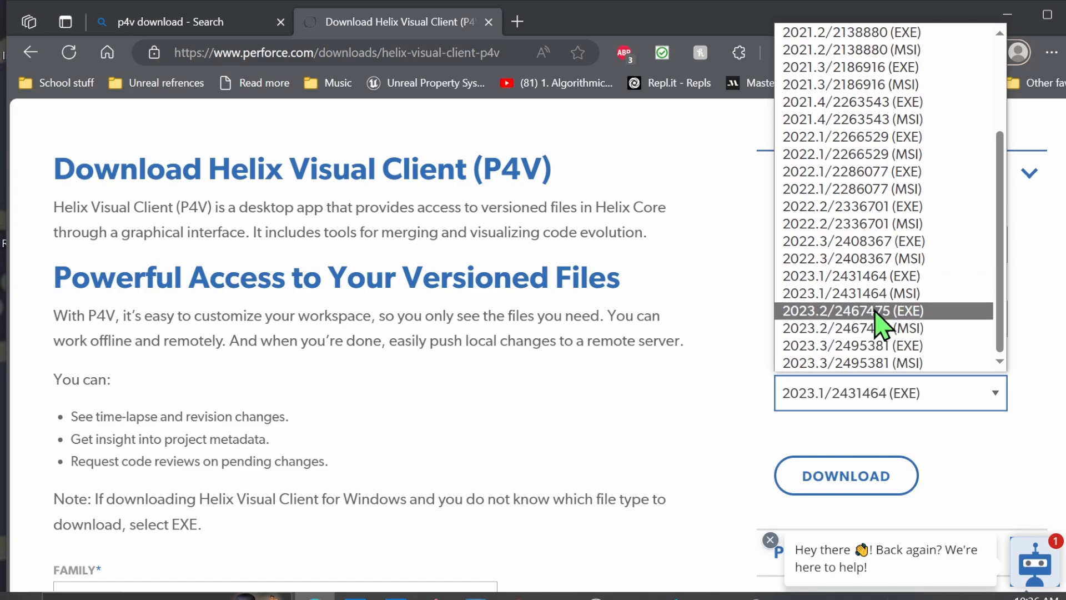
# Download P4V version 2023.2/2467475 (EXE), run the downloaded installer, and minimize the browser
pyautogui.click(880, 312)
pyautogui.click(861, 480)
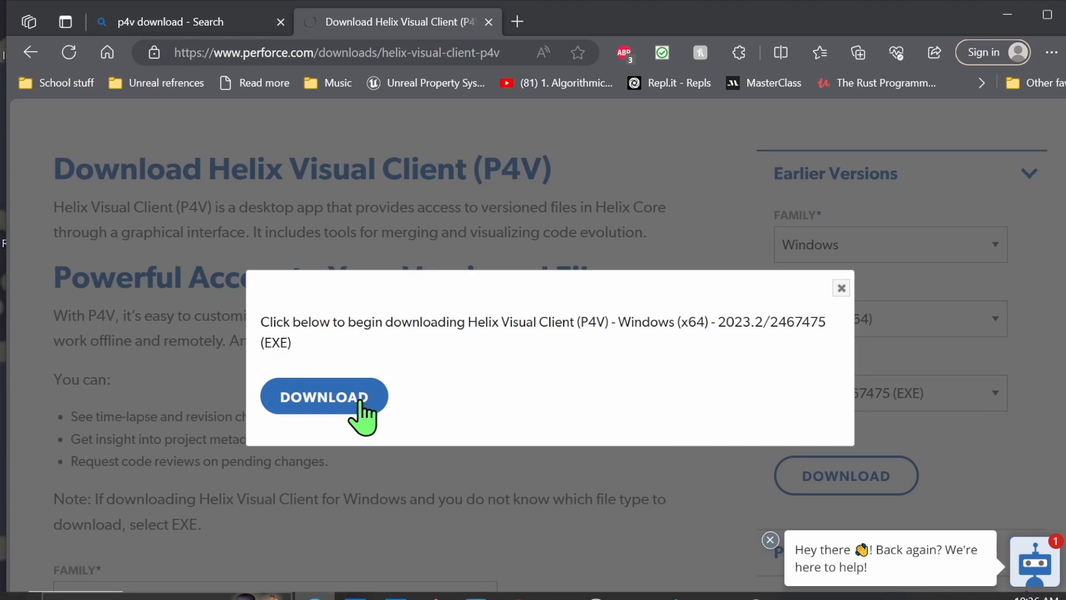
pyautogui.click(360, 403)
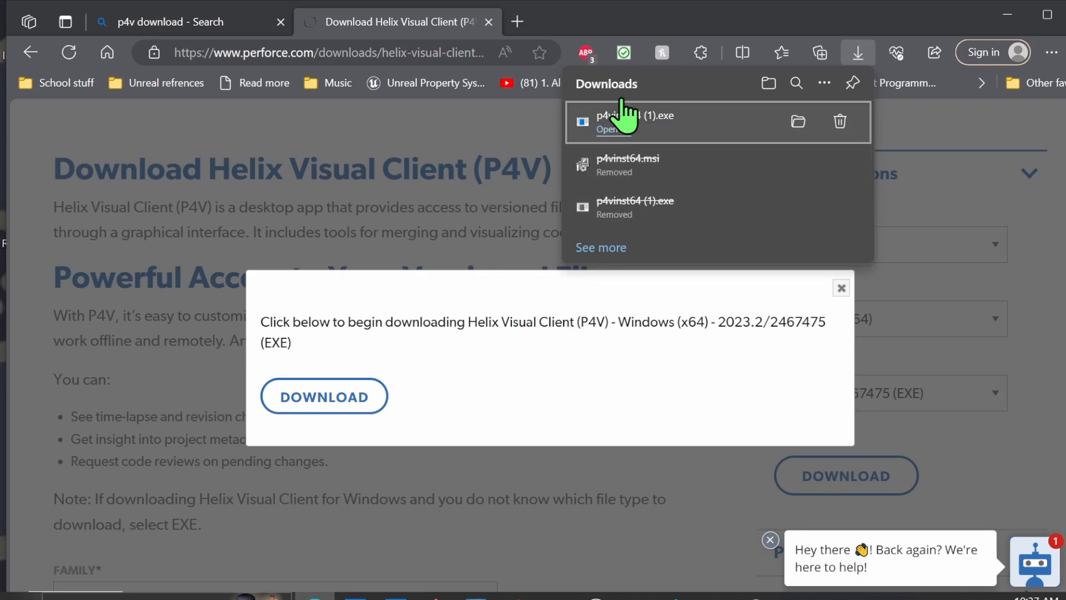
pyautogui.click(621, 129)
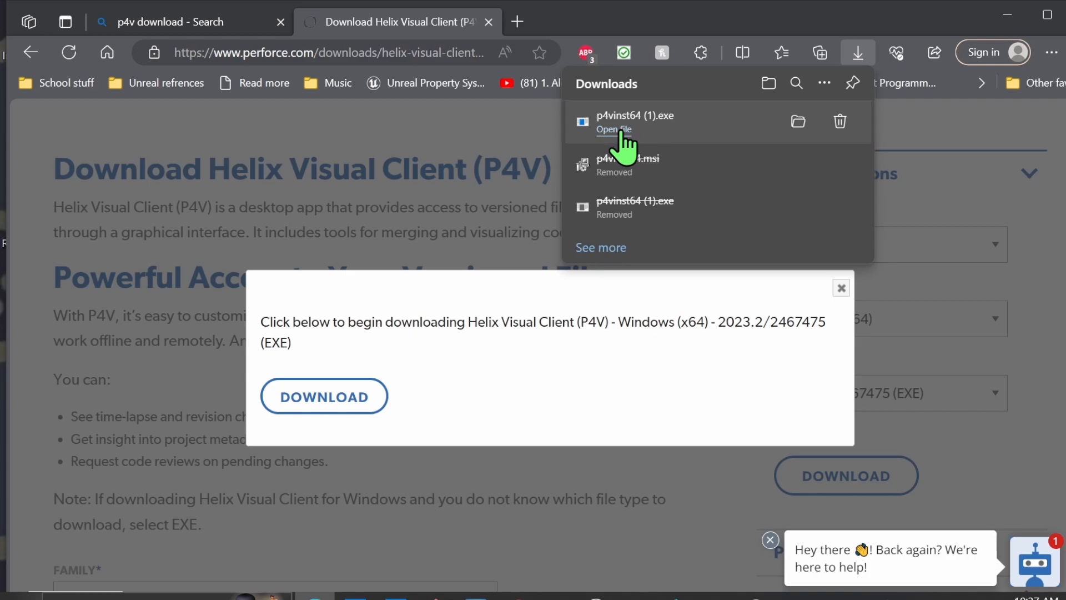
pyautogui.click(1007, 17)
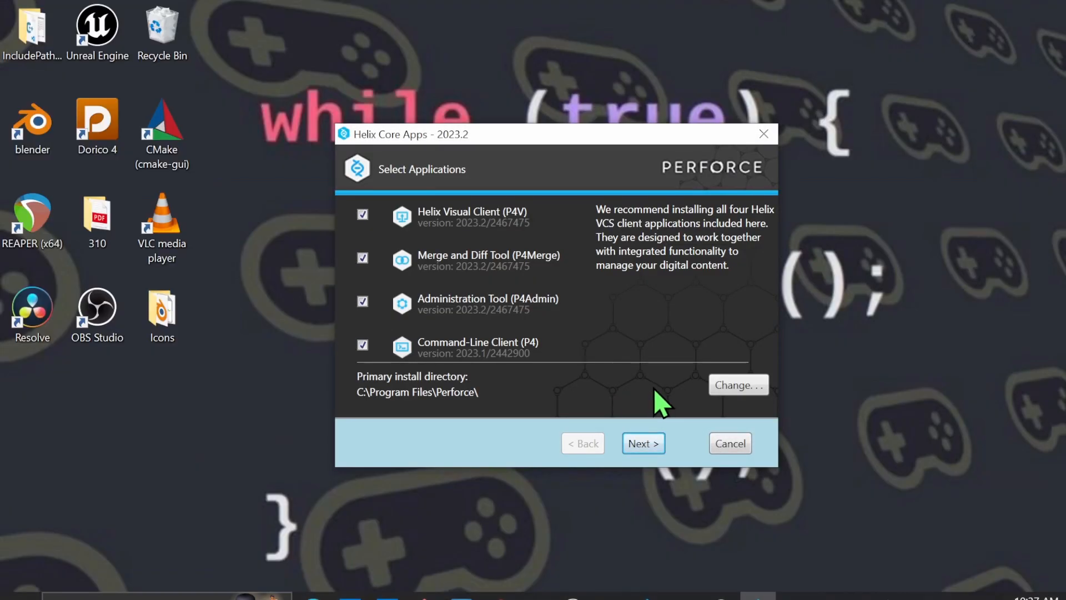
# Install all four Helix Core Apps with the Server field left empty and the user name kept as RandomUser
pyautogui.click(644, 443)
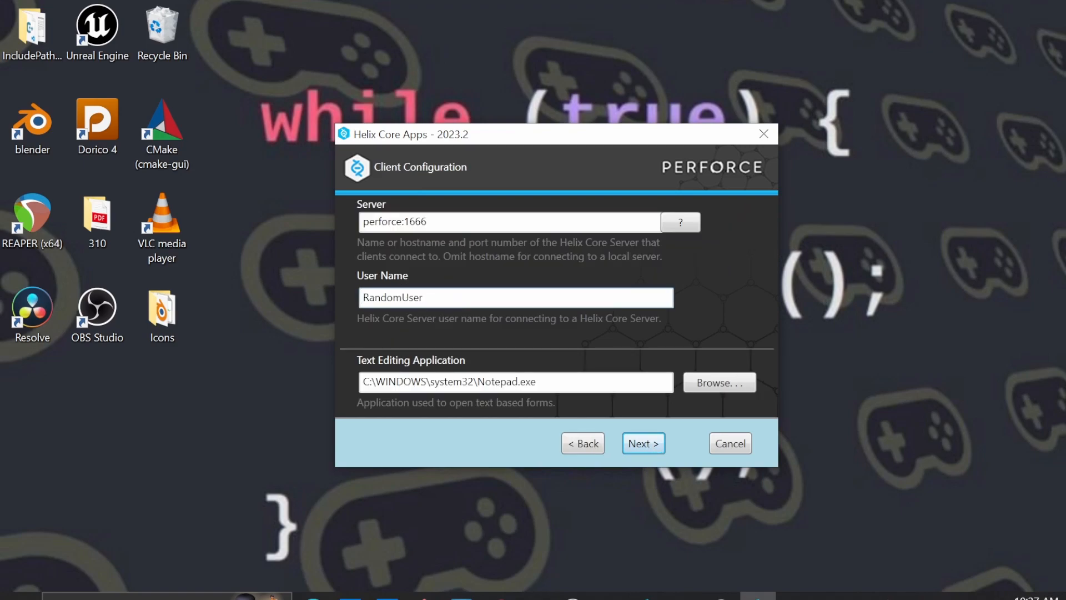
pyautogui.click(458, 222)
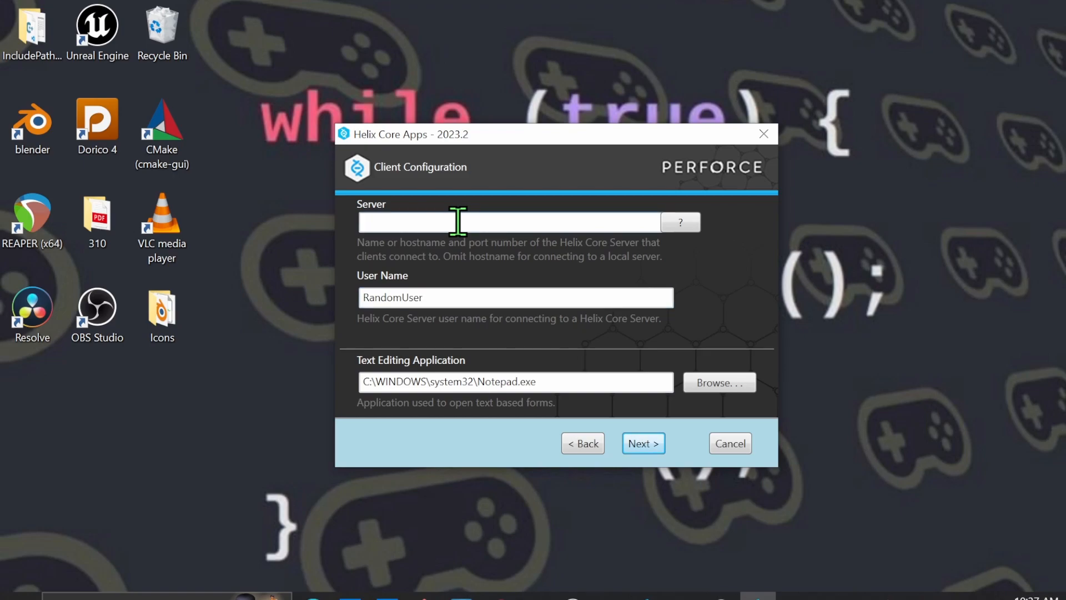
pyautogui.click(652, 440)
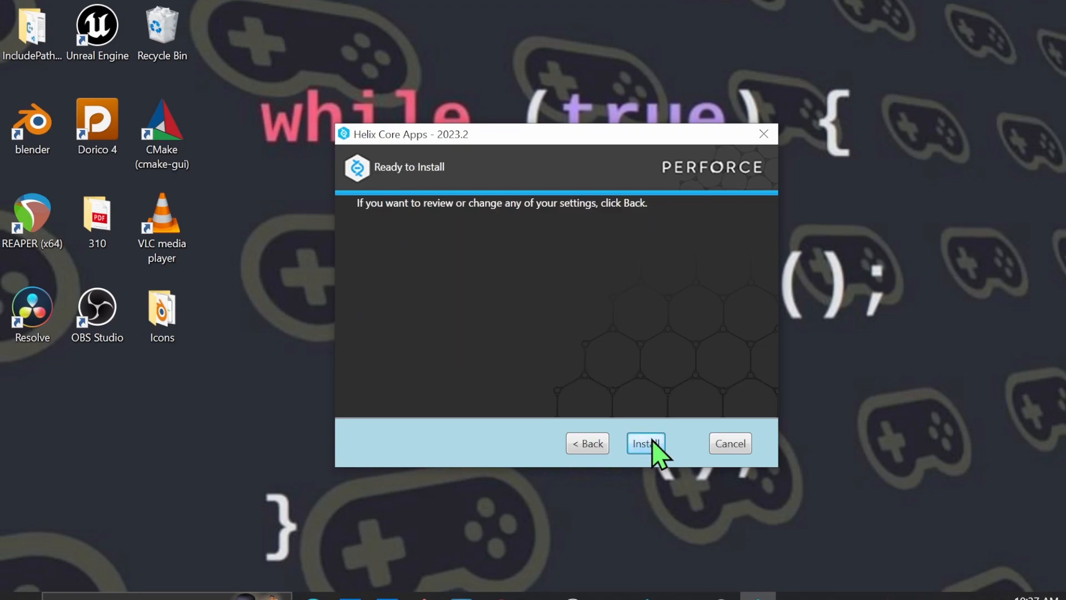
pyautogui.click(649, 442)
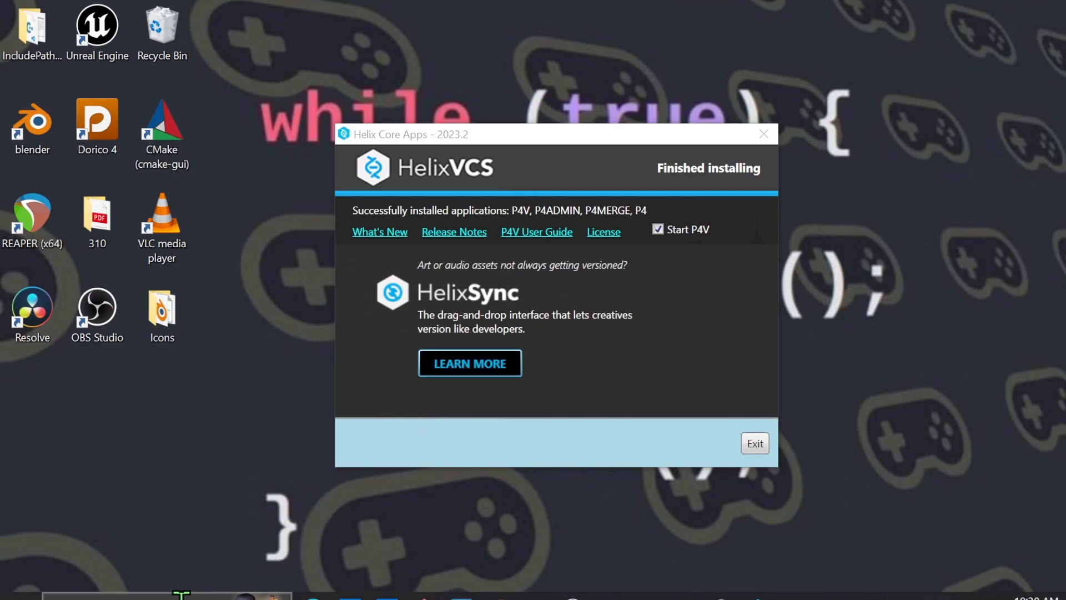
# Search Windows for p4v and launch the P4V client
pyautogui.click(155, 597)
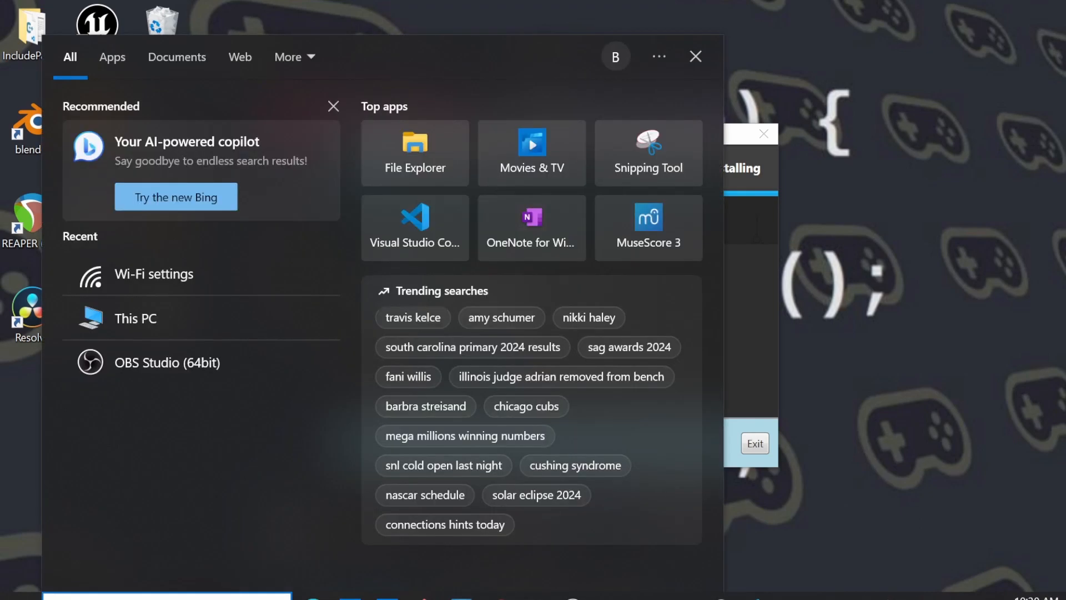
pyautogui.write('p4v')
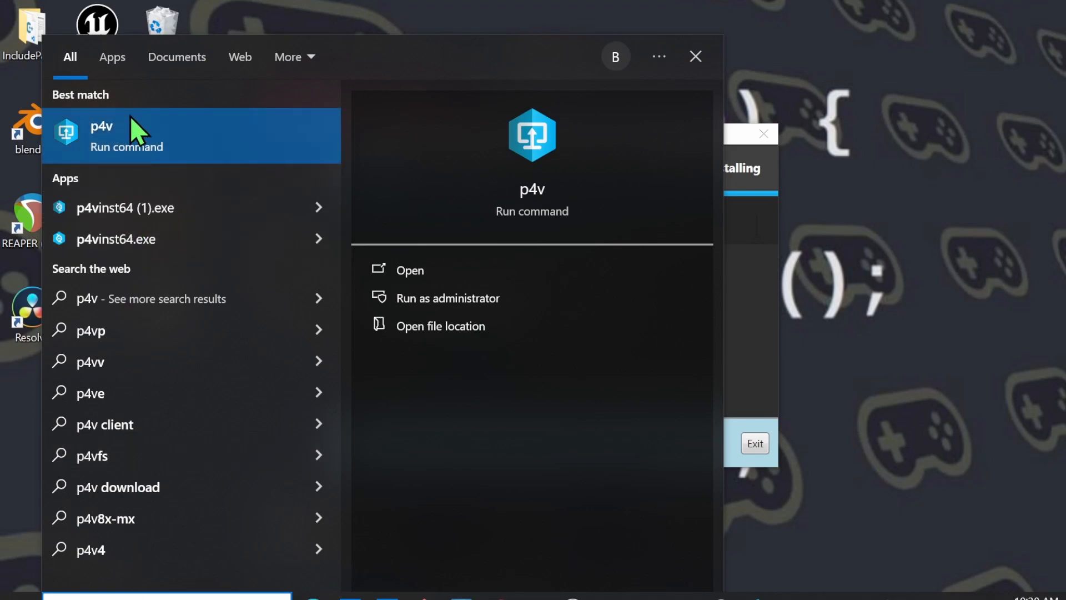
pyautogui.click(195, 151)
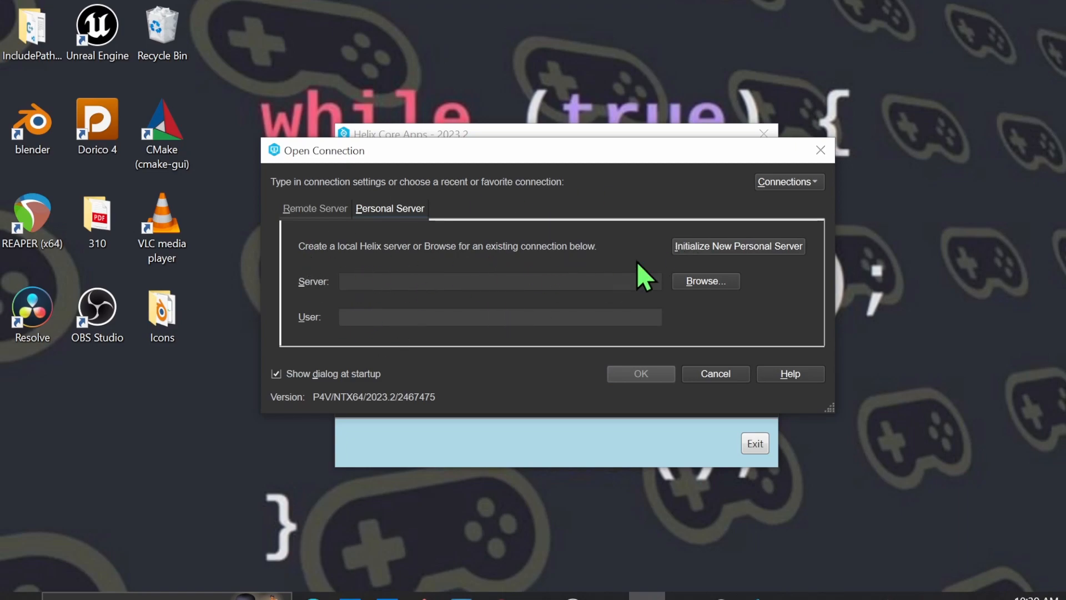
# Initialize a new personal Helix server for user RandomUser with the Desktop folder as its location
pyautogui.click(793, 251)
pyautogui.click(351, 194)
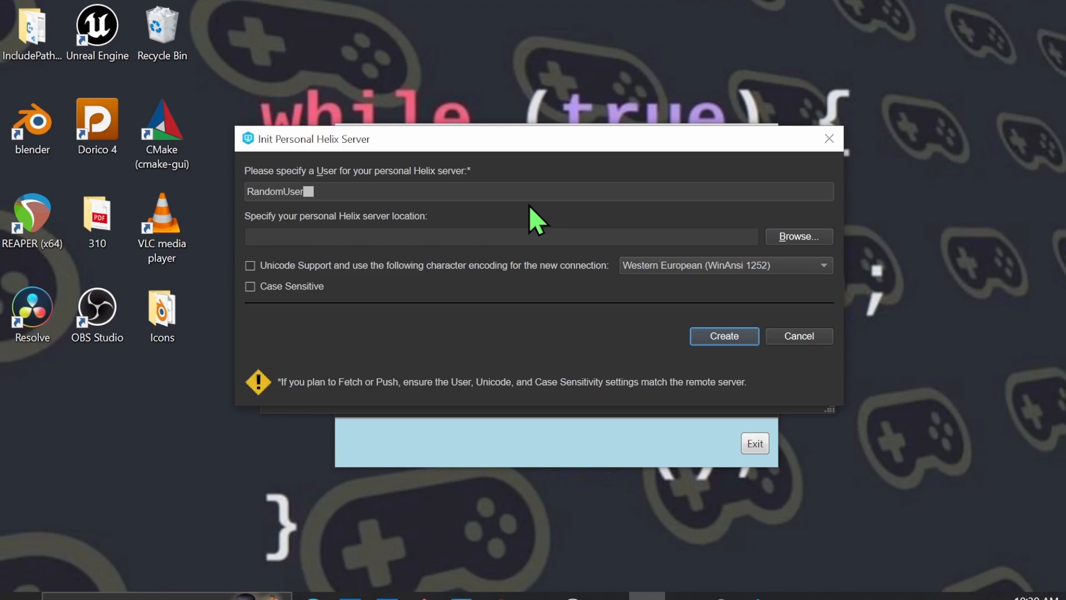
pyautogui.click(816, 236)
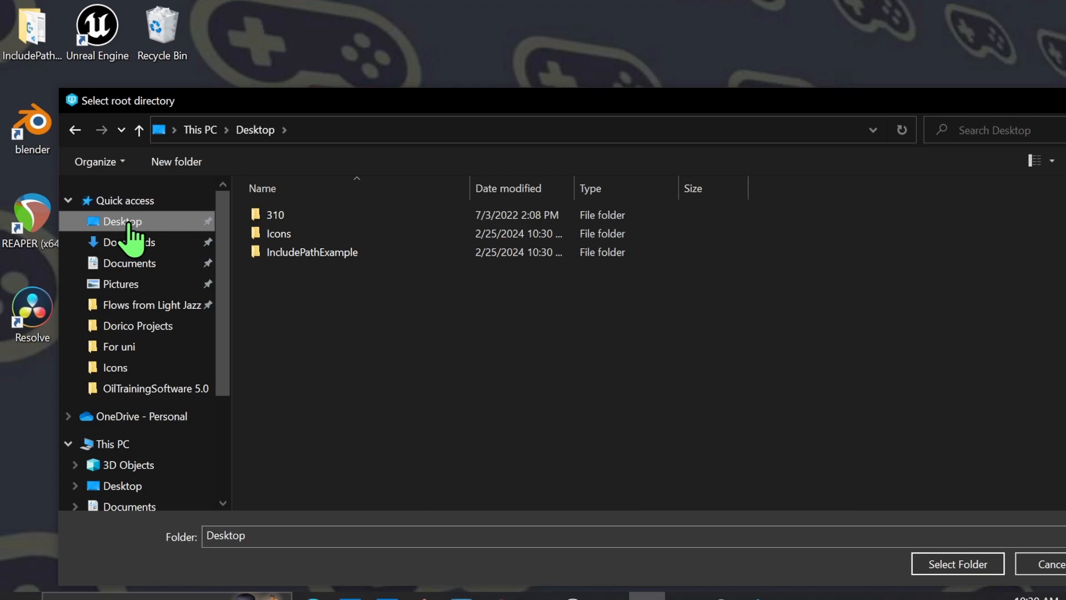
pyautogui.click(974, 565)
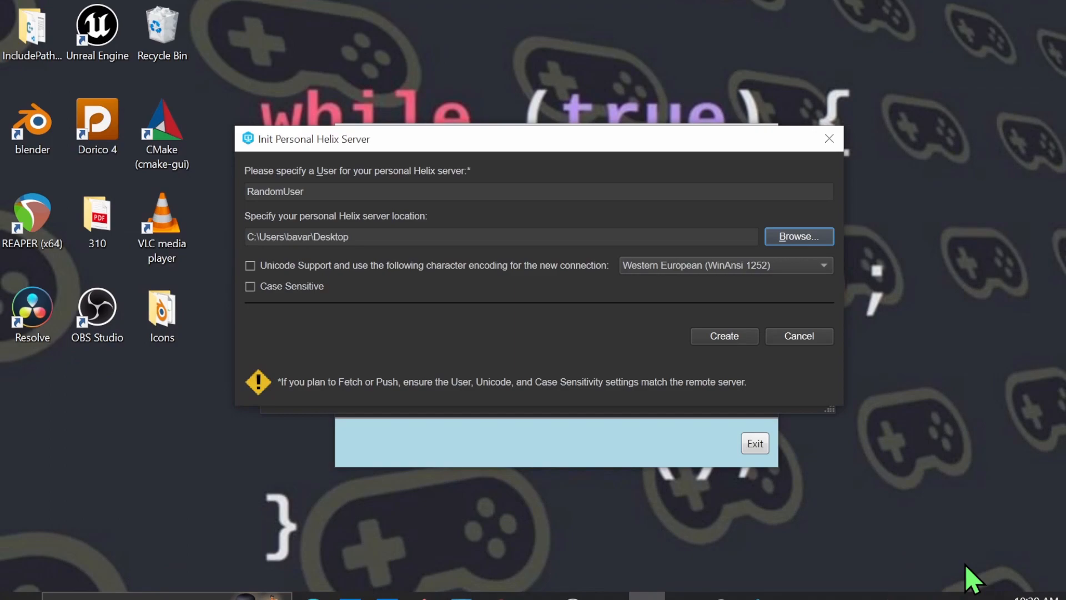
pyautogui.click(738, 339)
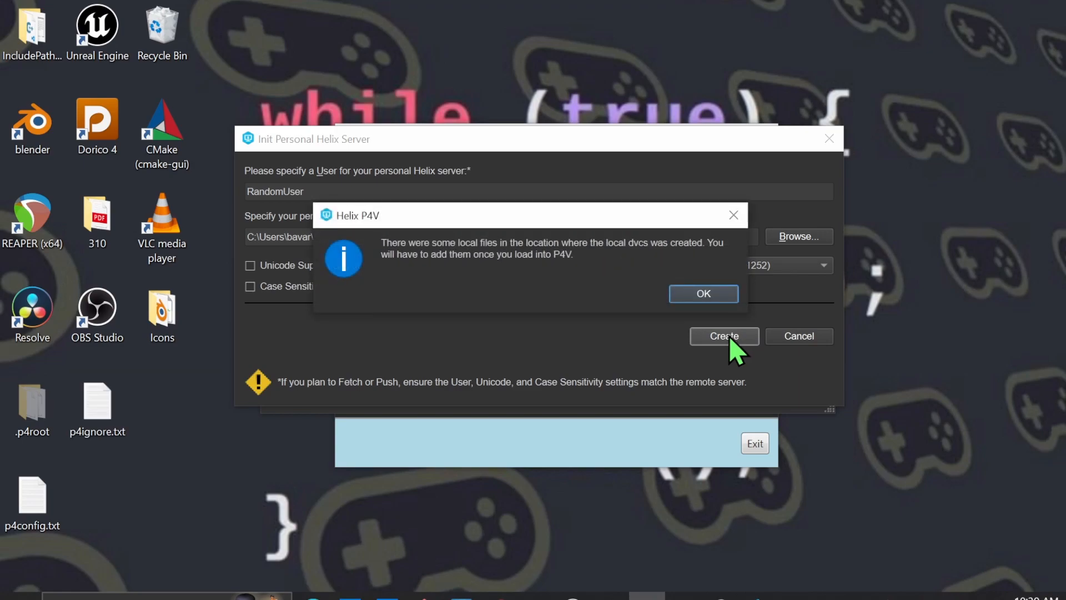
pyautogui.click(700, 293)
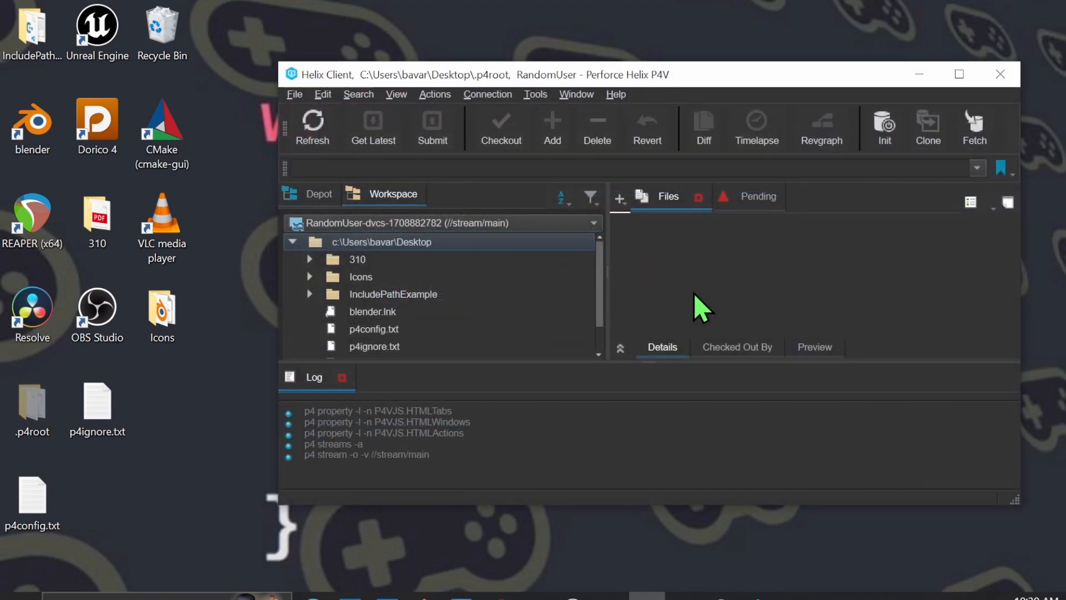
# Create a folder named Book on the desktop and refresh the P4V workspace
pyautogui.click(958, 81)
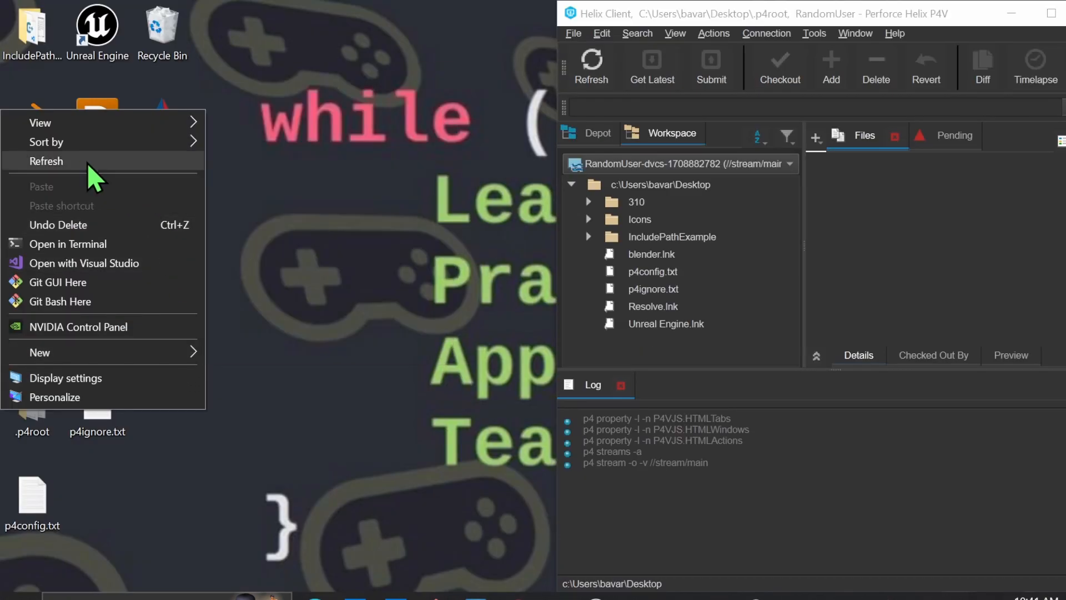
pyautogui.moveTo(82, 353)
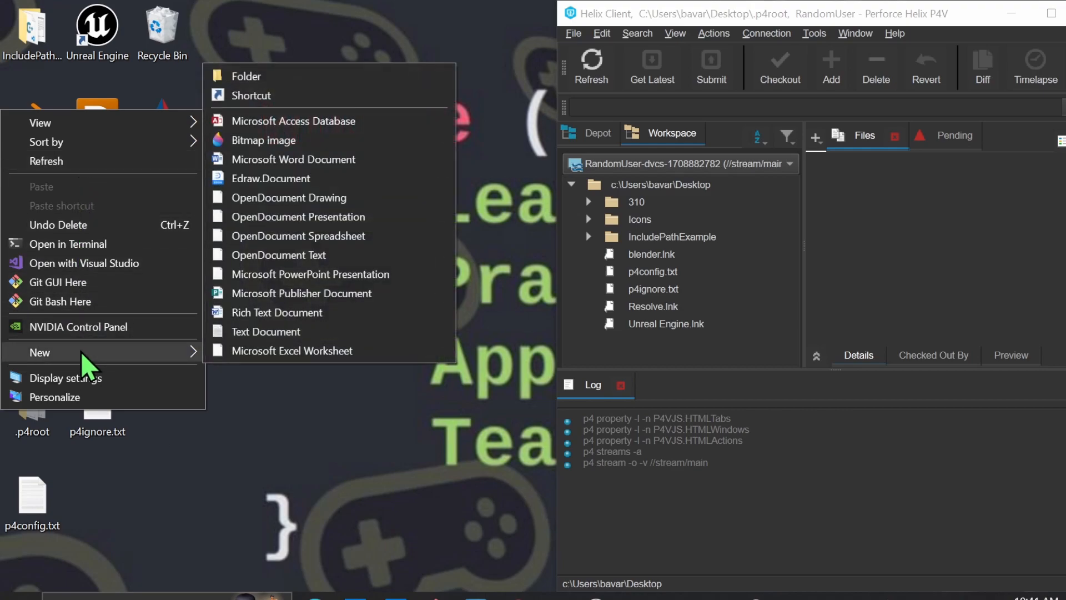
pyautogui.click(261, 79)
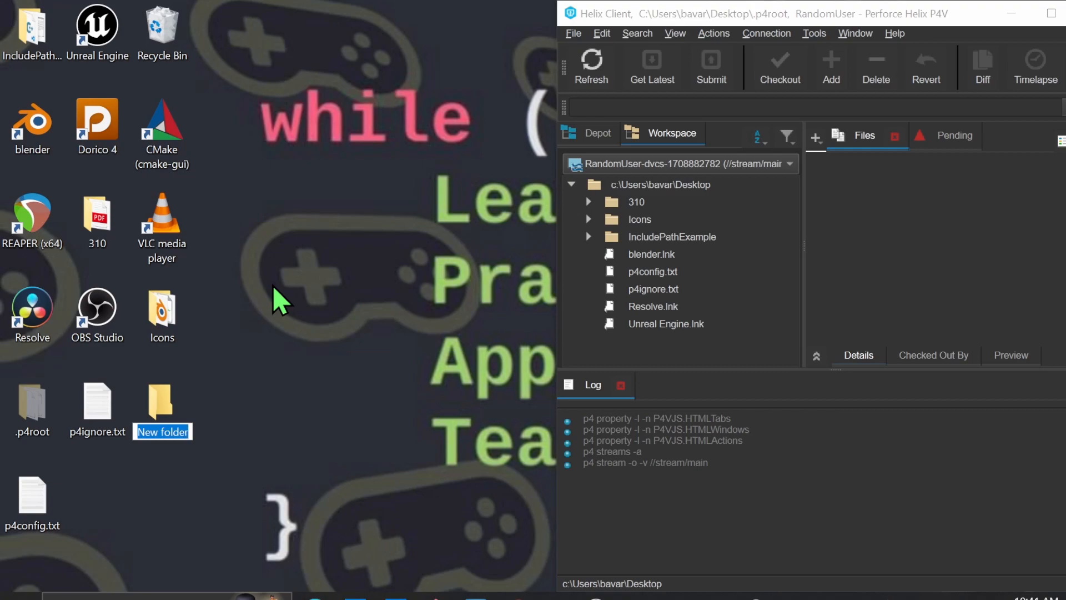
pyautogui.write('Boo')
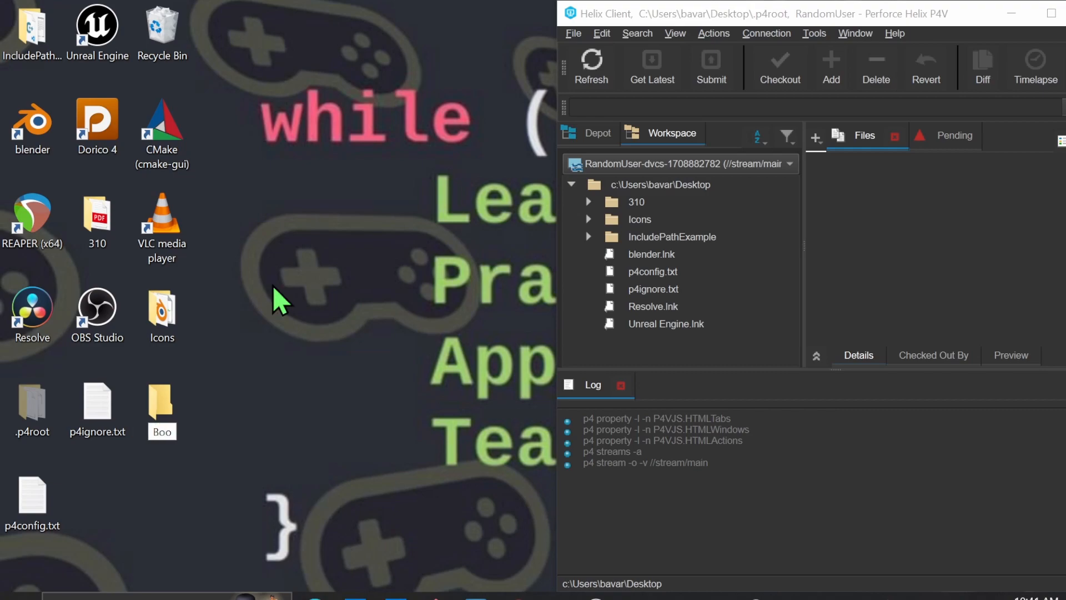
pyautogui.write('k')
pyautogui.press('Return')
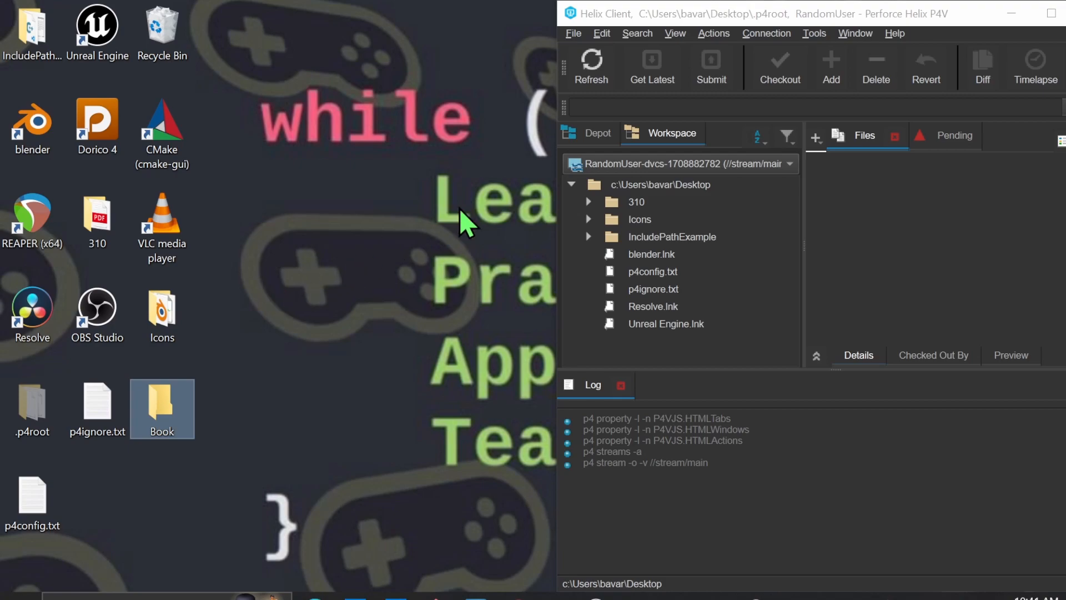
pyautogui.click(590, 57)
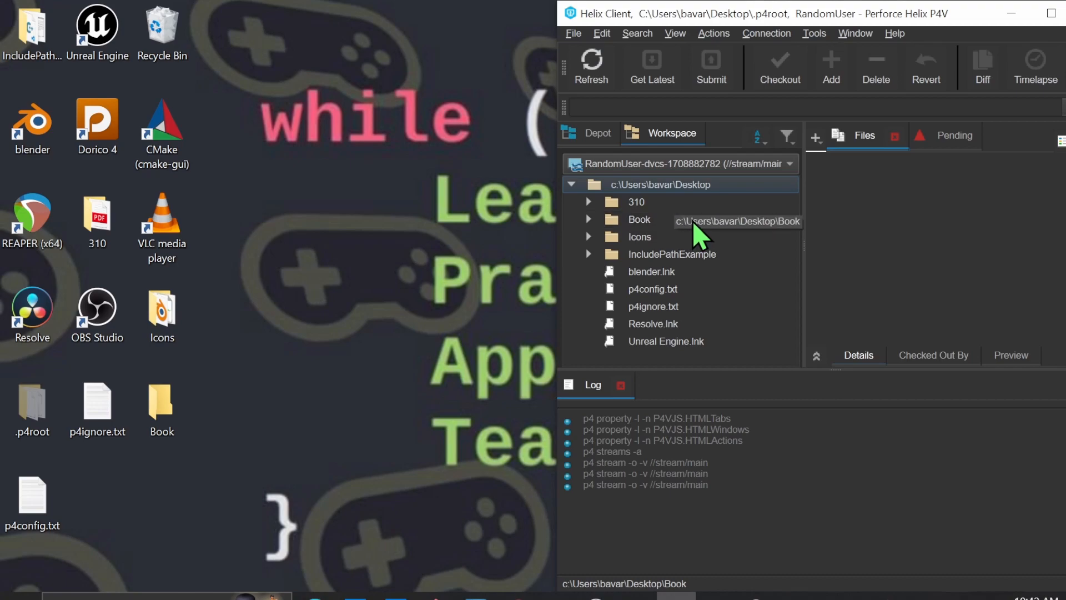
# Create a text document named TheChillyStar.txt inside the desktop's Book folder
pyautogui.doubleClick(174, 395)
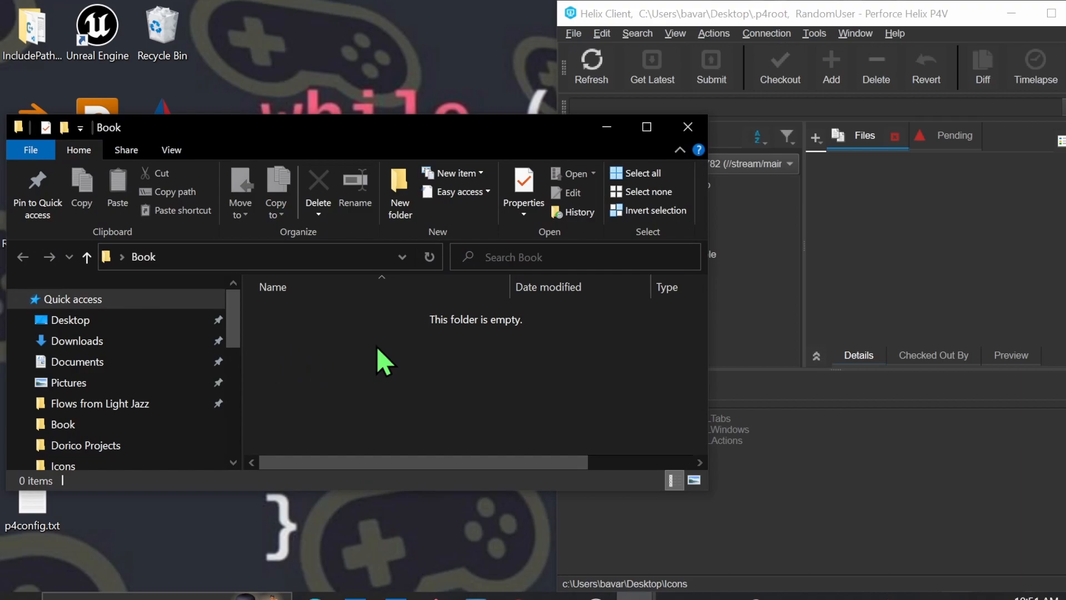
pyautogui.rightClick(464, 351)
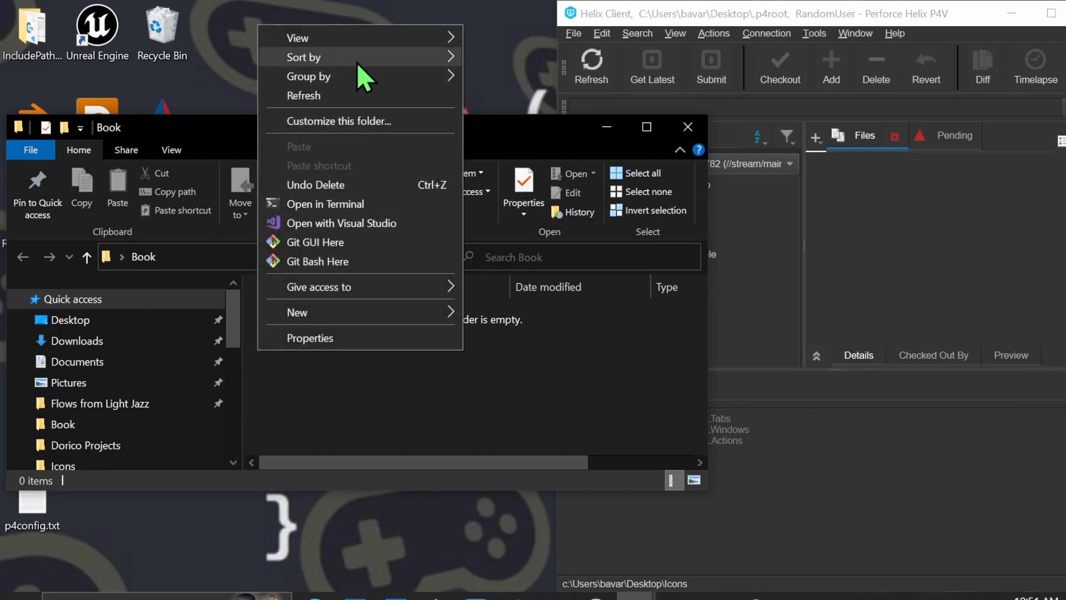
pyautogui.moveTo(356, 313)
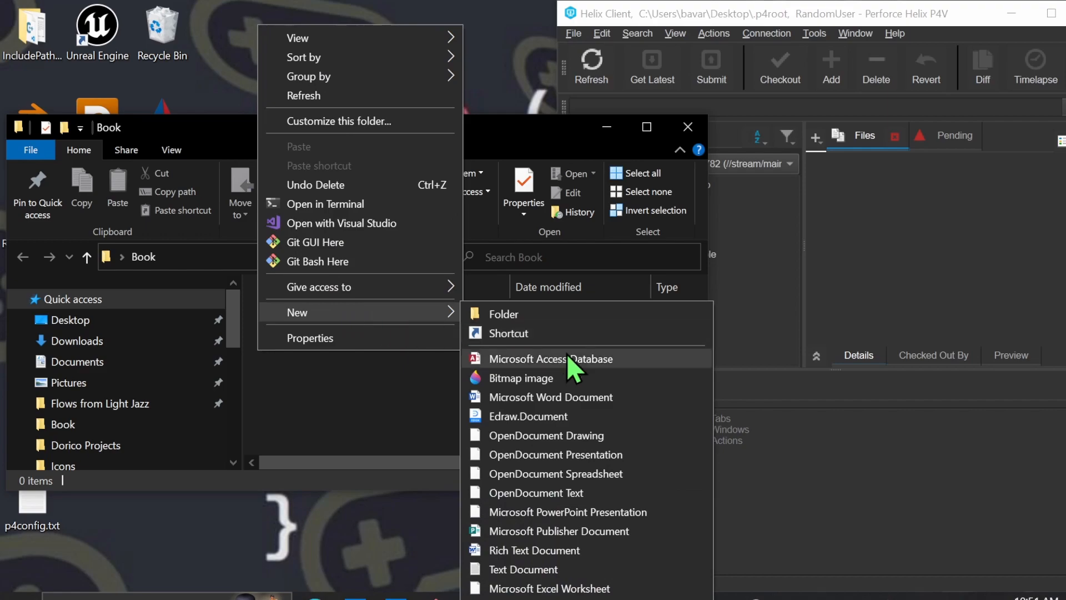
pyautogui.click(538, 572)
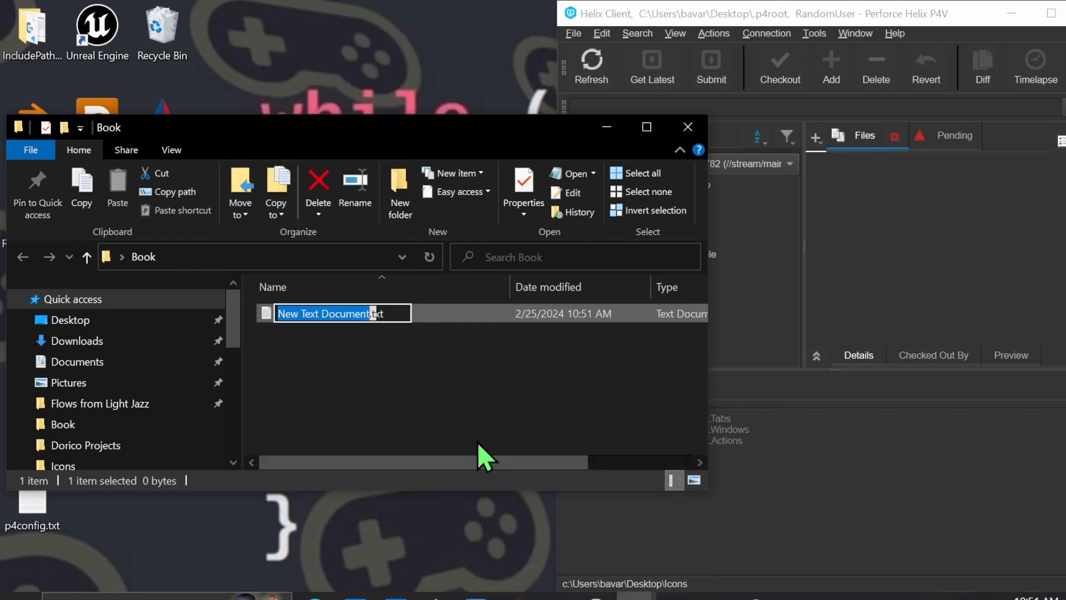
pyautogui.write('TheChillyStar')
pyautogui.press('Return')
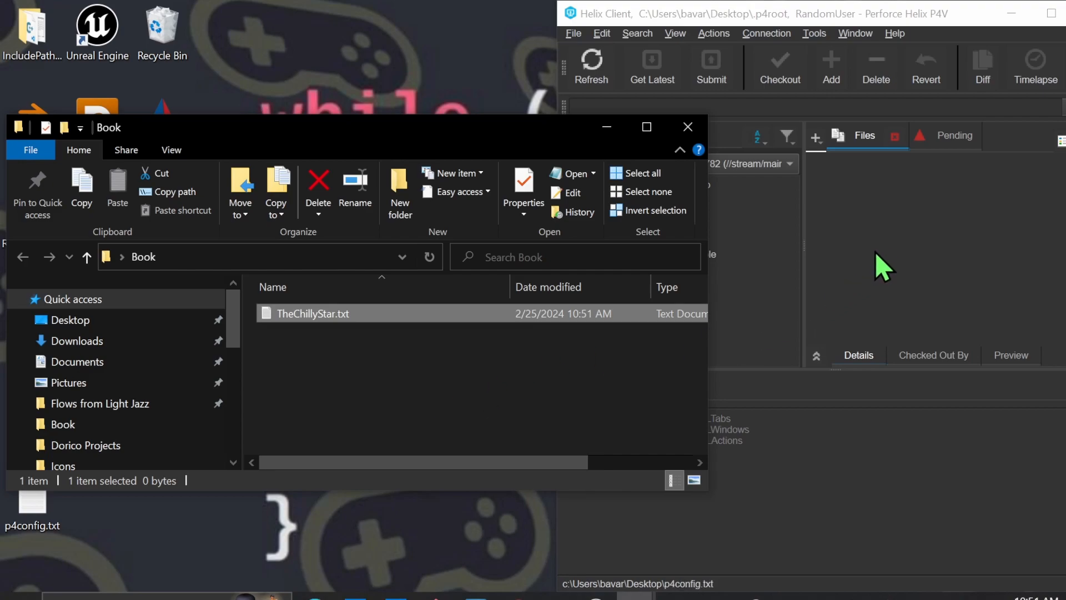
# Move the Book folder window clear of P4V and refresh the workspace tree to load the new file
pyautogui.click(919, 248)
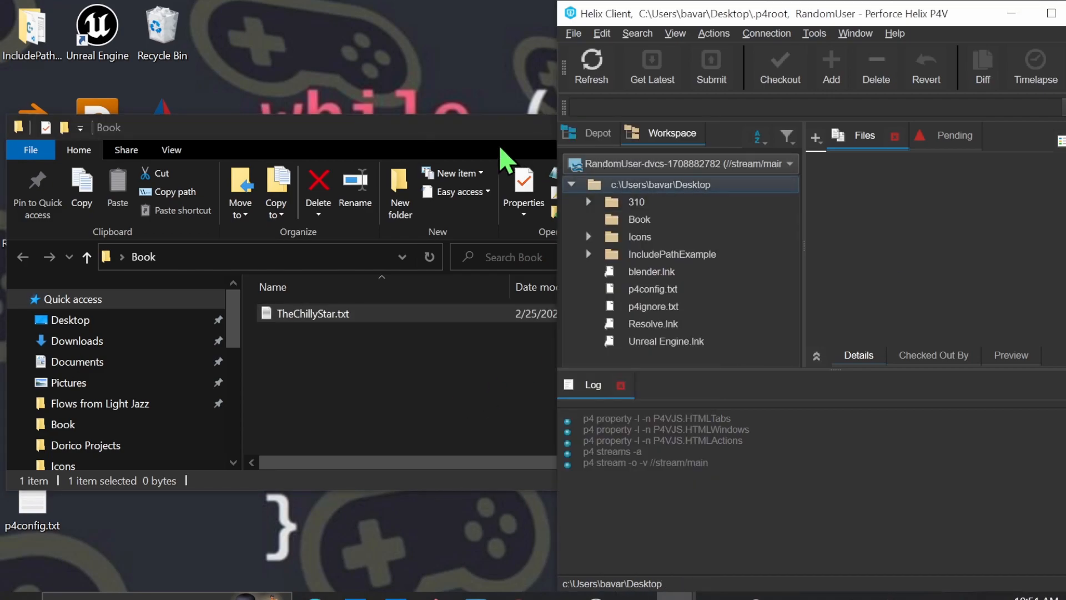
pyautogui.moveTo(485, 131); pyautogui.dragTo(476, 469)
pyautogui.click(592, 62)
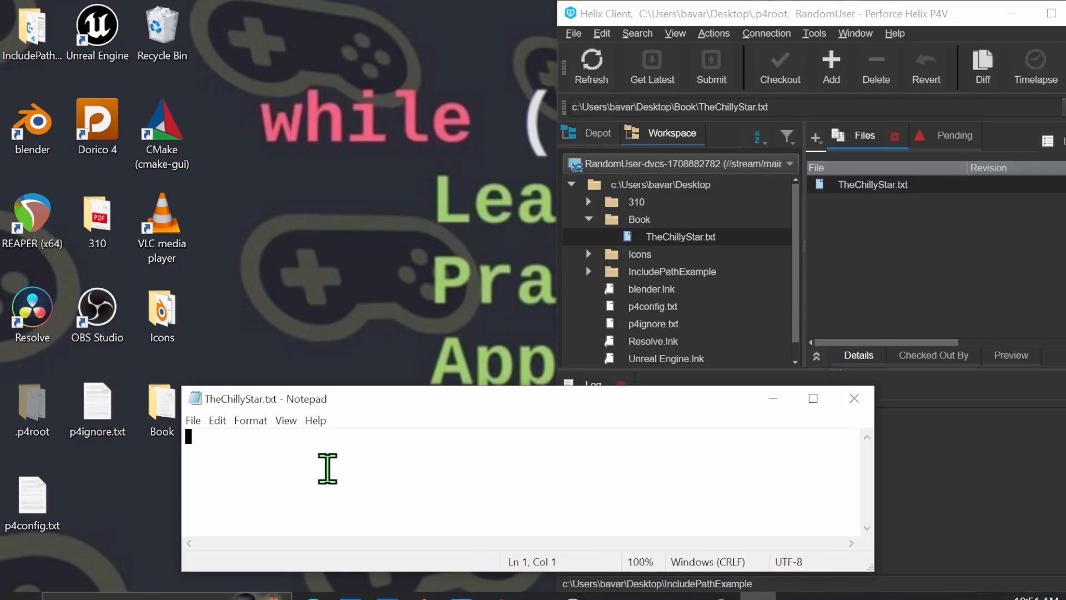
# Write "Chapter 1 :" followed by "it was a chilly night" on a second line in TheChillyStar.txt, and save it
pyautogui.write('c')
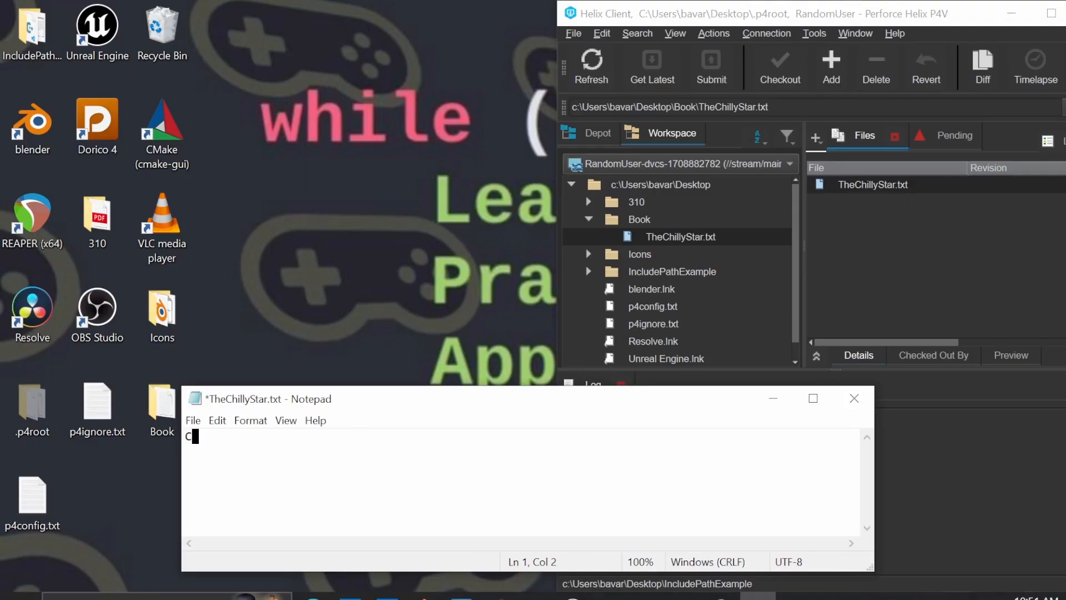
pyautogui.write('it was a chilly night')
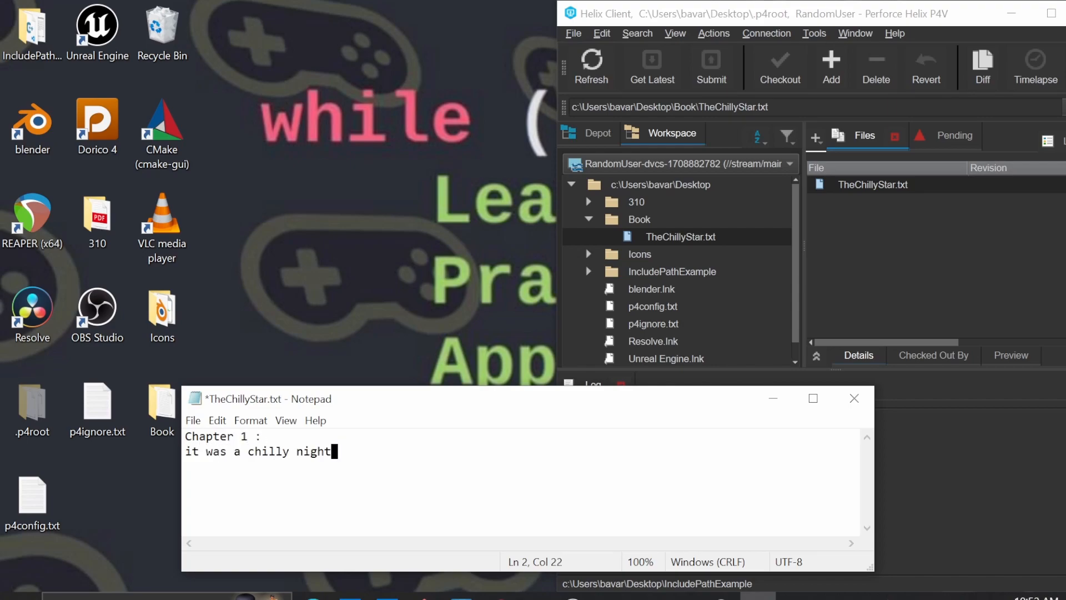
pyautogui.press('Return')
pyautogui.hotkey('ctrl', 's')
# Add TheChillyStar.txt to a new pending changelist described as "Added the rough draft of chapter 1"
pyautogui.click(672, 236)
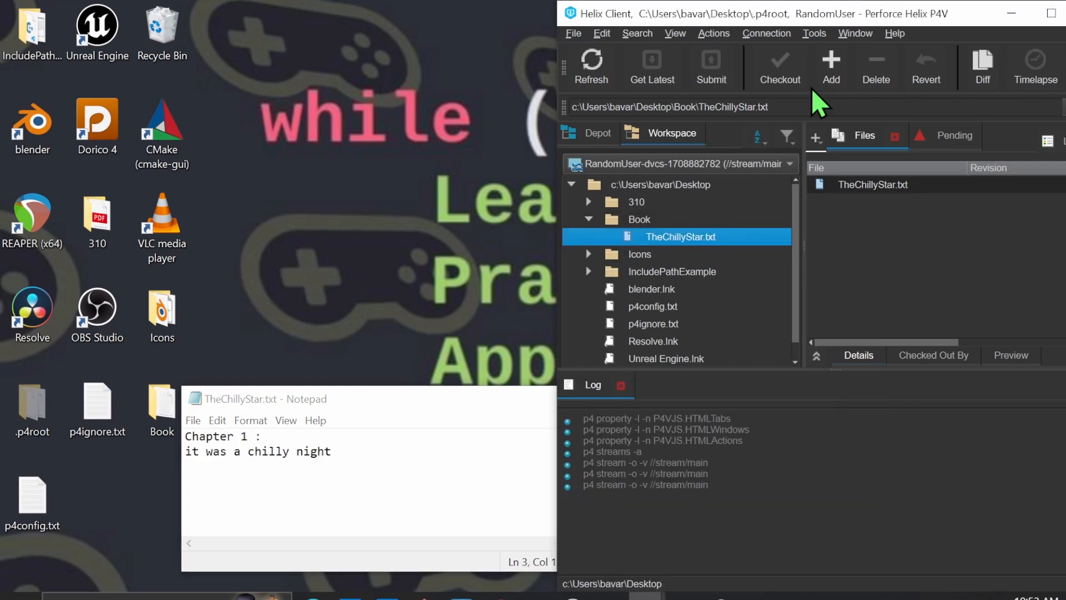
pyautogui.click(833, 78)
pyautogui.click(310, 97)
pyautogui.click(244, 83)
pyautogui.click(213, 193)
pyautogui.write('Add')
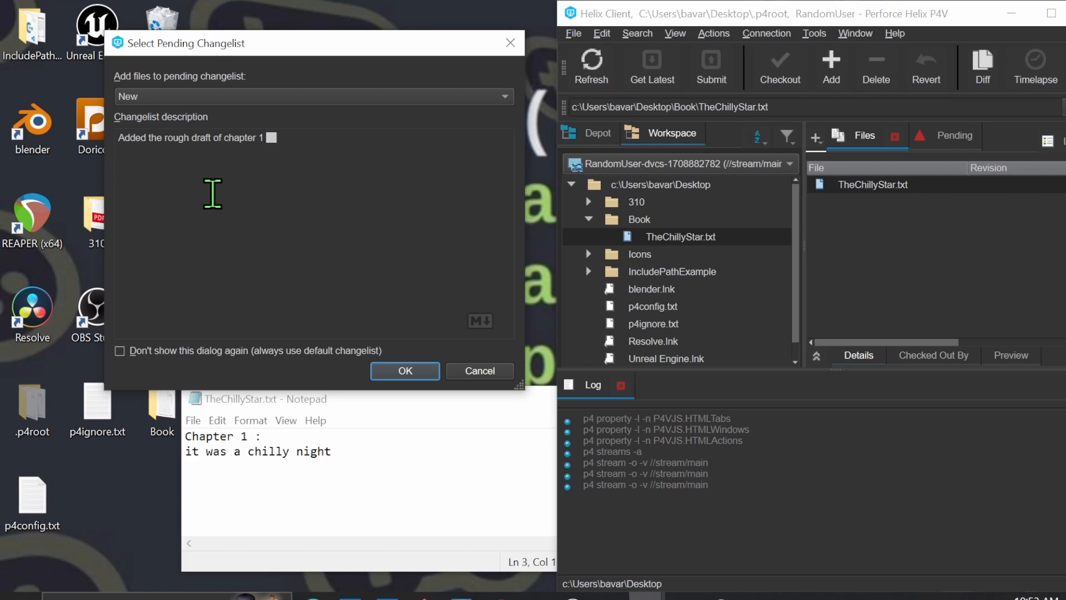
pyautogui.click(413, 371)
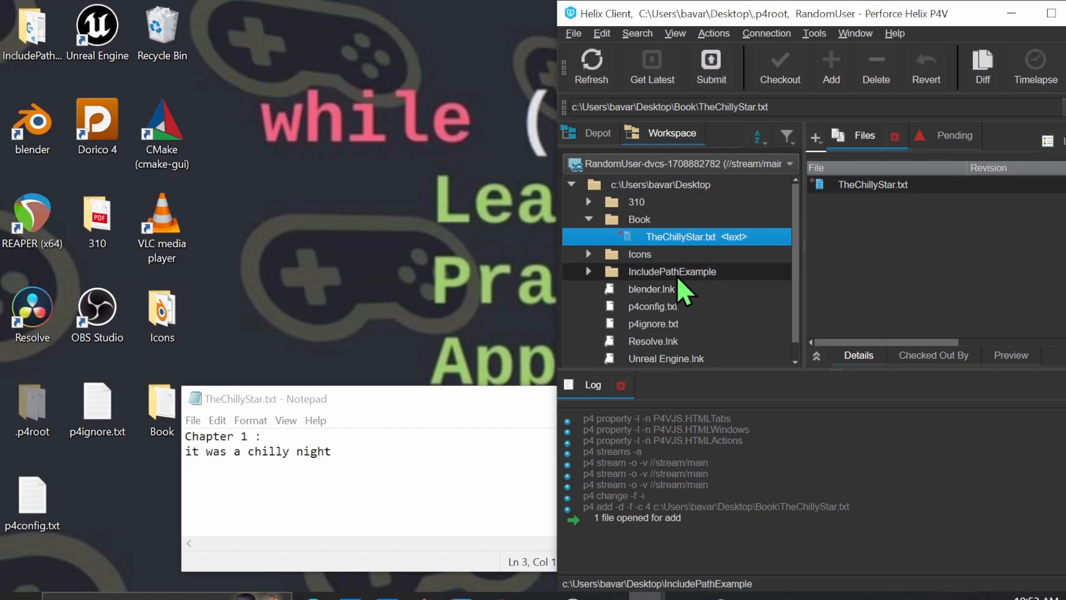
# Submit the pending changelist containing TheChillyStar.txt and bring up the file's revision history
pyautogui.click(712, 78)
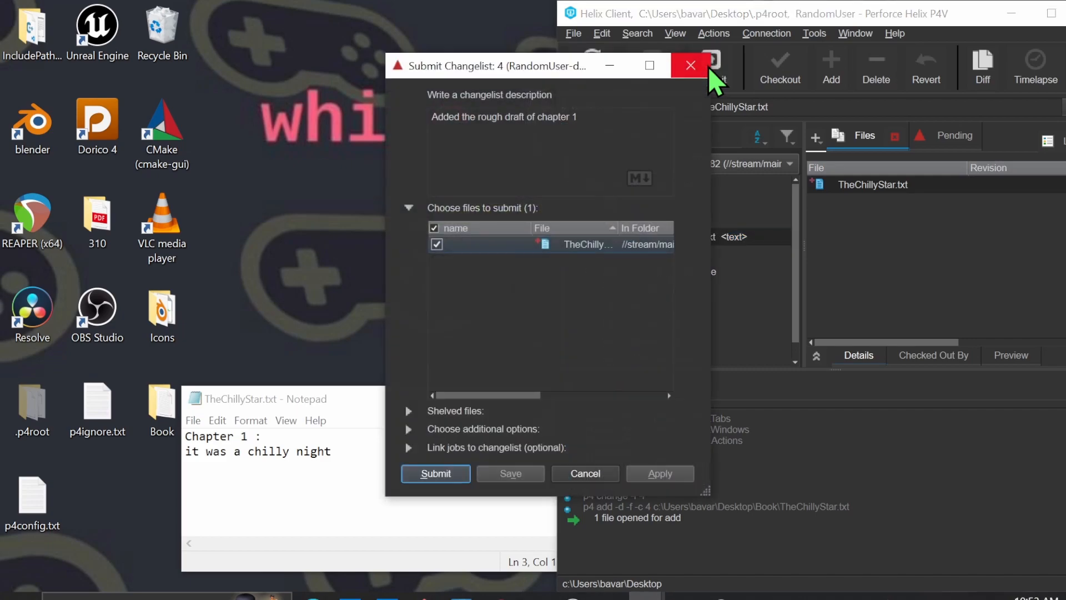
pyautogui.click(456, 480)
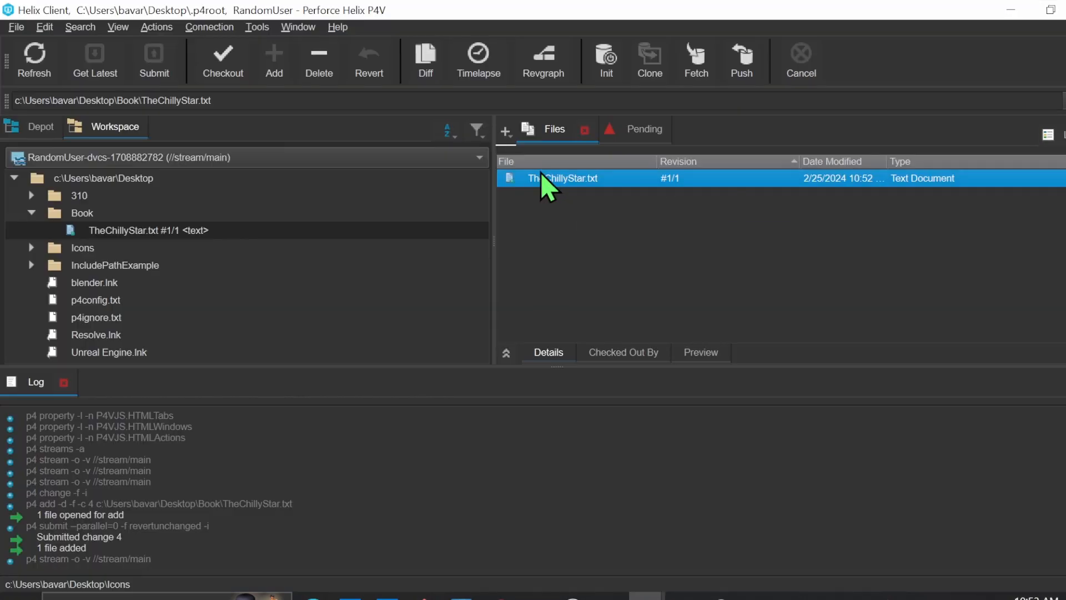
pyautogui.click(506, 132)
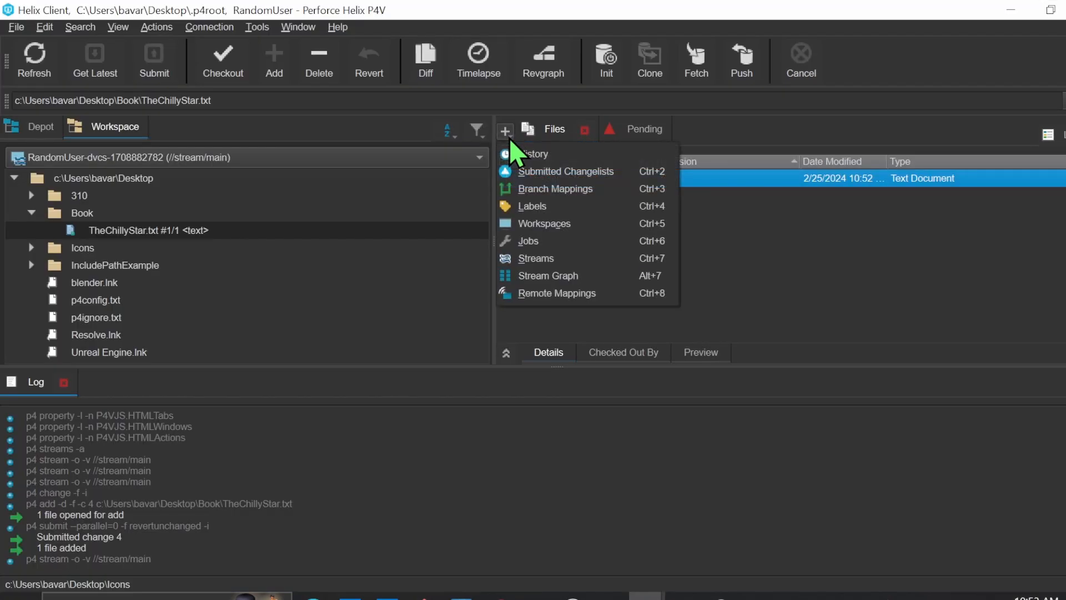
pyautogui.click(533, 155)
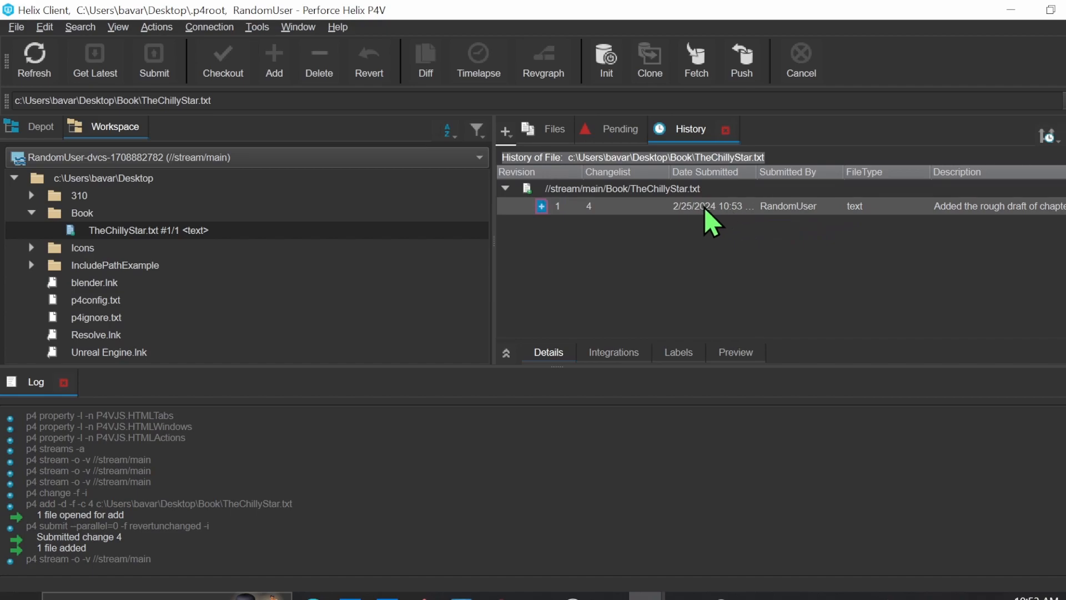
pyautogui.click(990, 209)
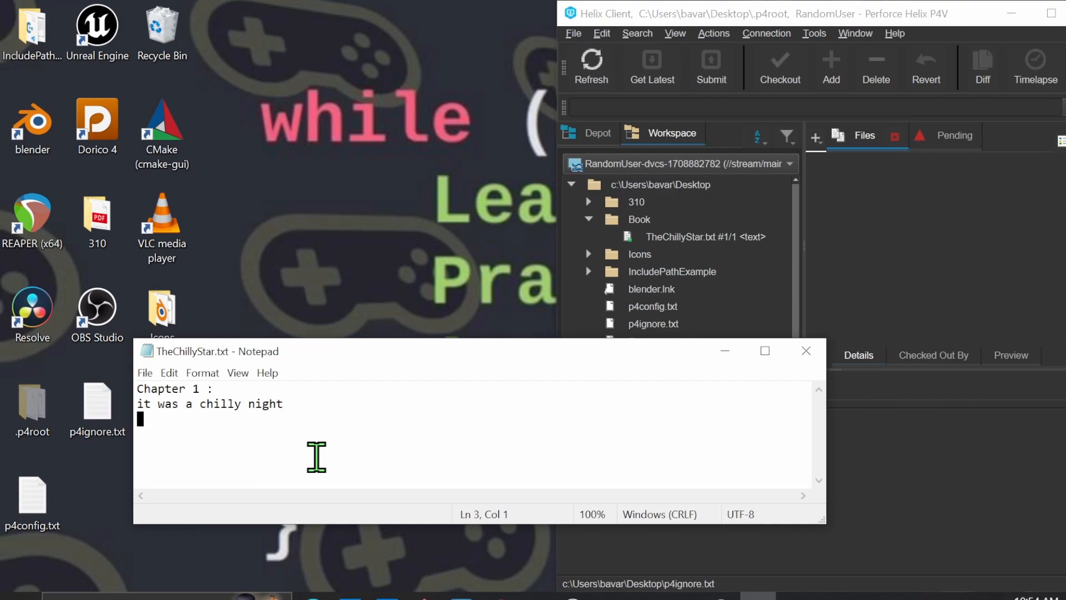
# Append "Chapter 2 :" and the line "And that's when I knew she murdered my daughter" to TheChillyStar.txt, and save it
pyautogui.write('Chapter 2 :')
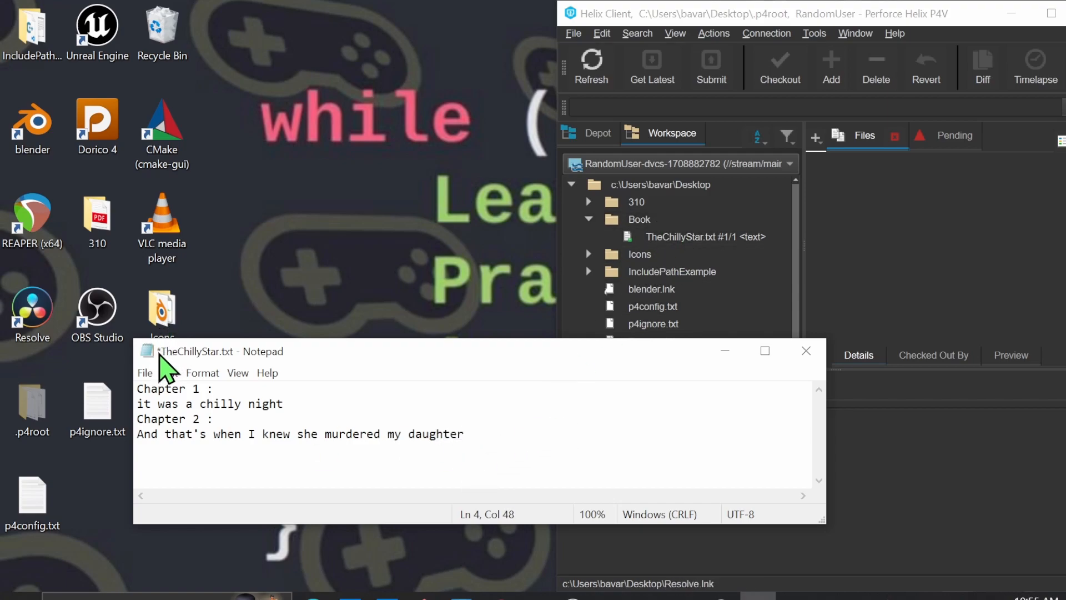
pyautogui.hotkey('ctrl', 's')
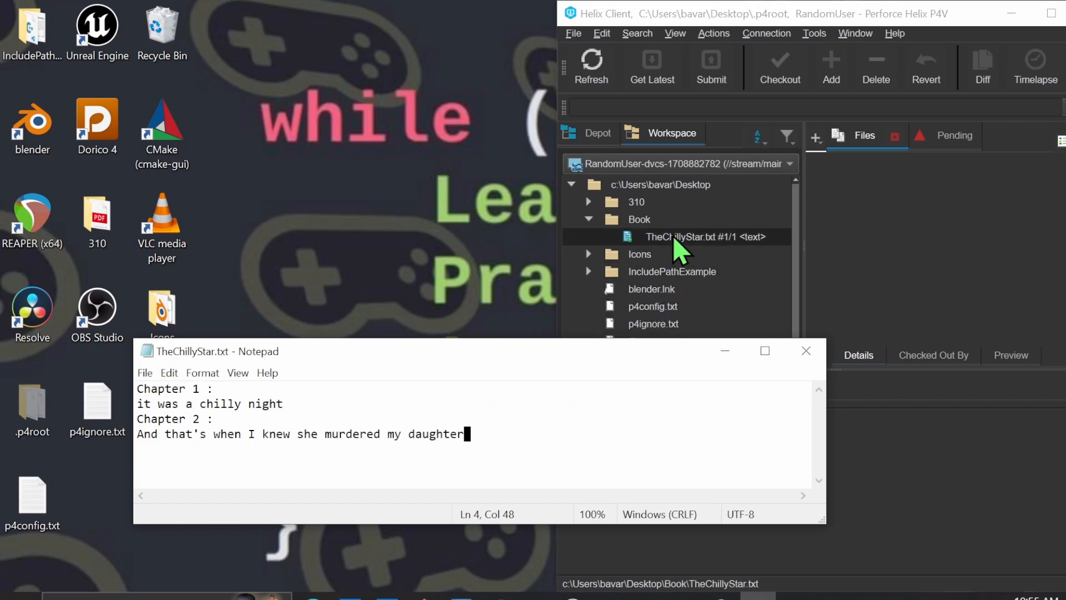
# Check out TheChillyStar.txt into a new changelist described as "Added Chapter 2 of my book", and submit that changelist
pyautogui.click(630, 242)
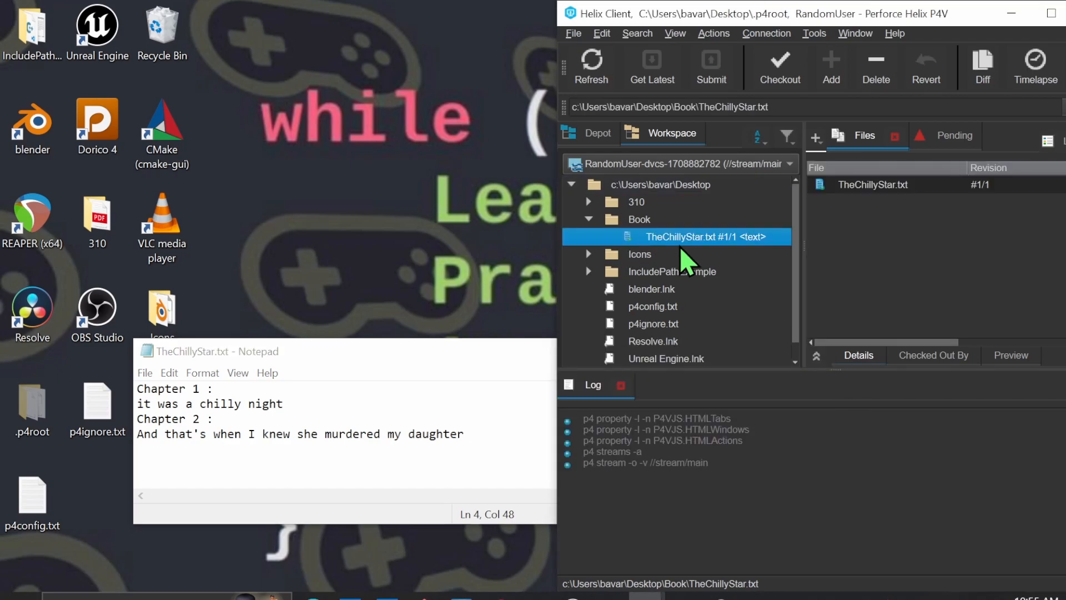
pyautogui.click(791, 73)
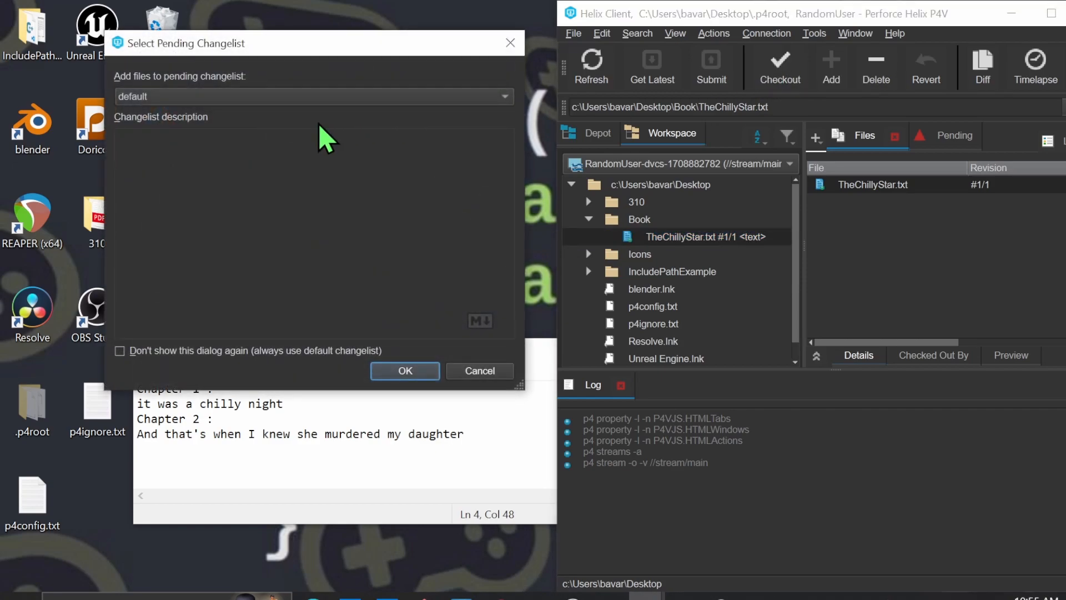
pyautogui.click(298, 96)
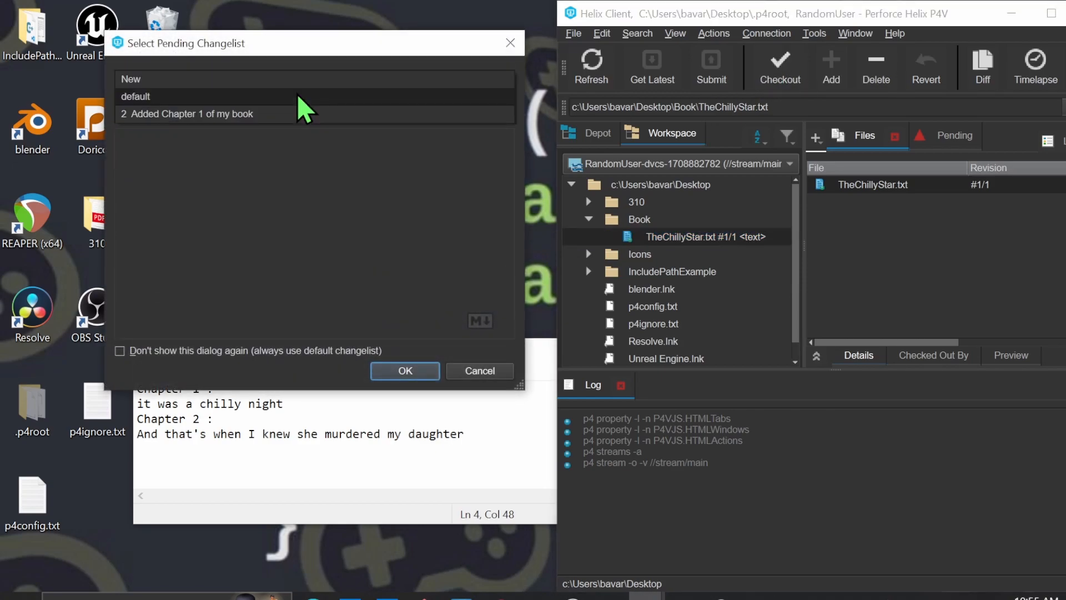
pyautogui.click(261, 81)
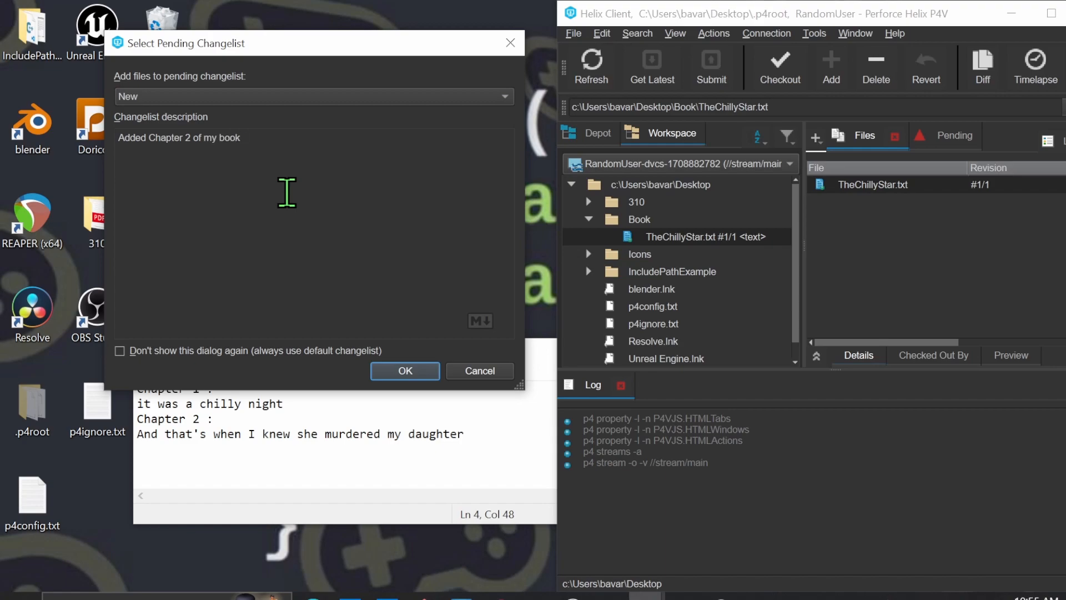
pyautogui.click(397, 372)
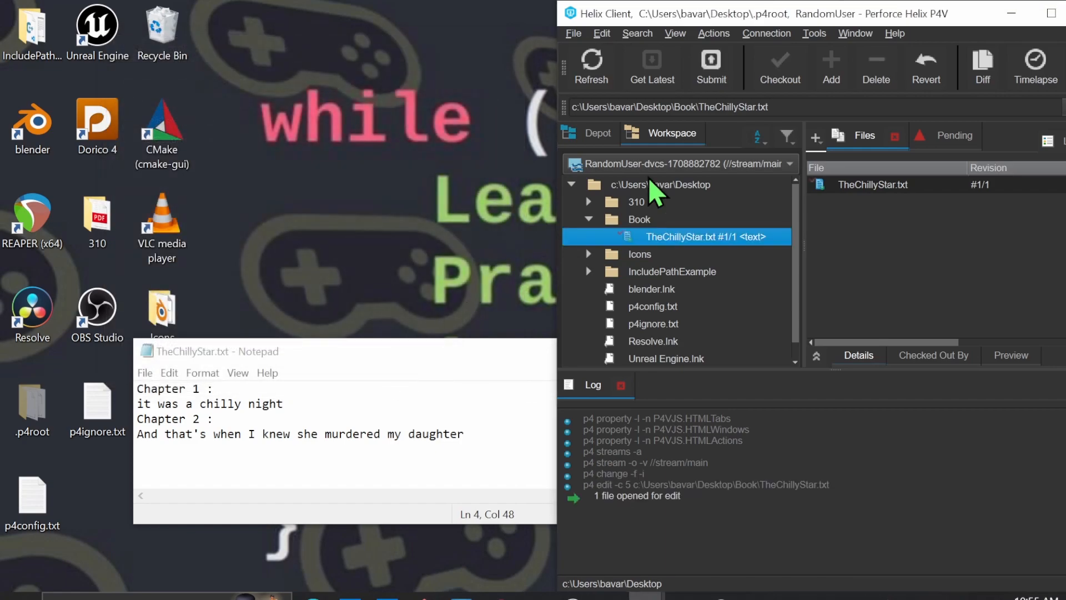
pyautogui.click(717, 70)
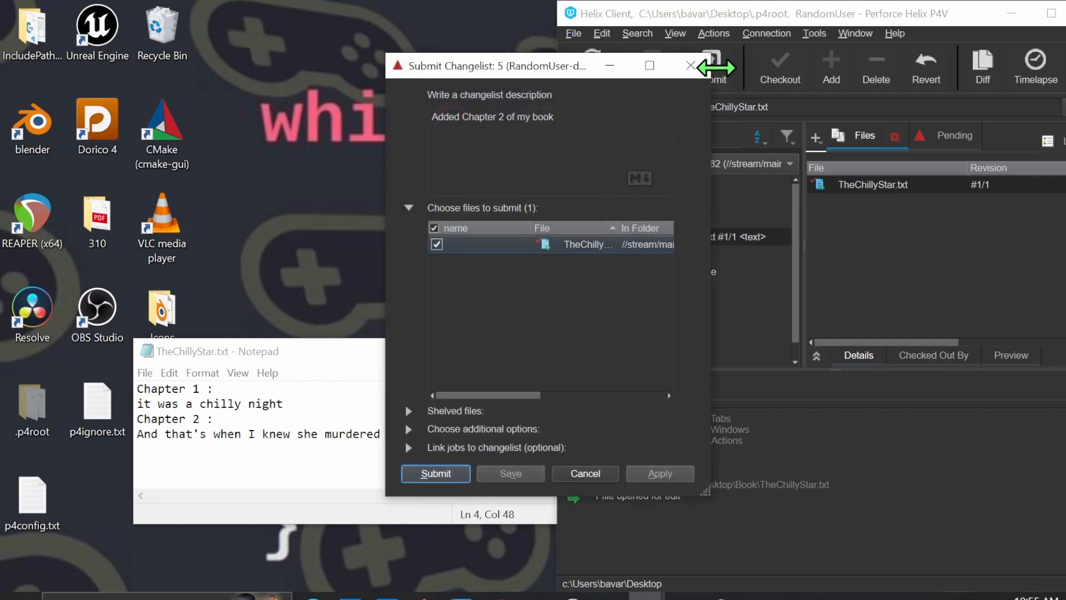
pyautogui.click(436, 474)
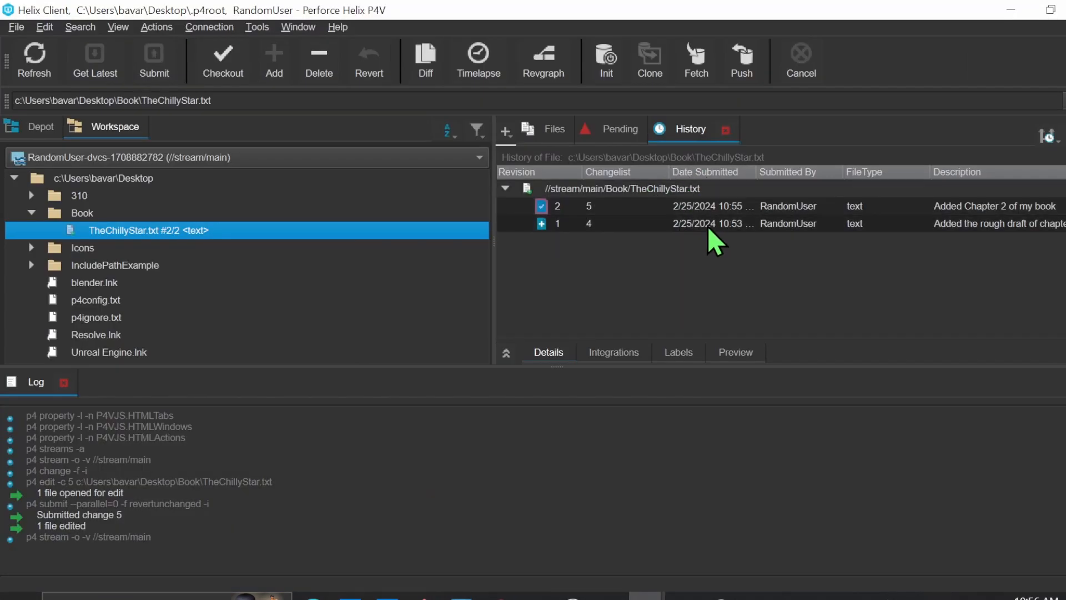
# Open revisions 1 and 2 of TheChillyStar.txt from its history and compare their text
pyautogui.click(714, 224)
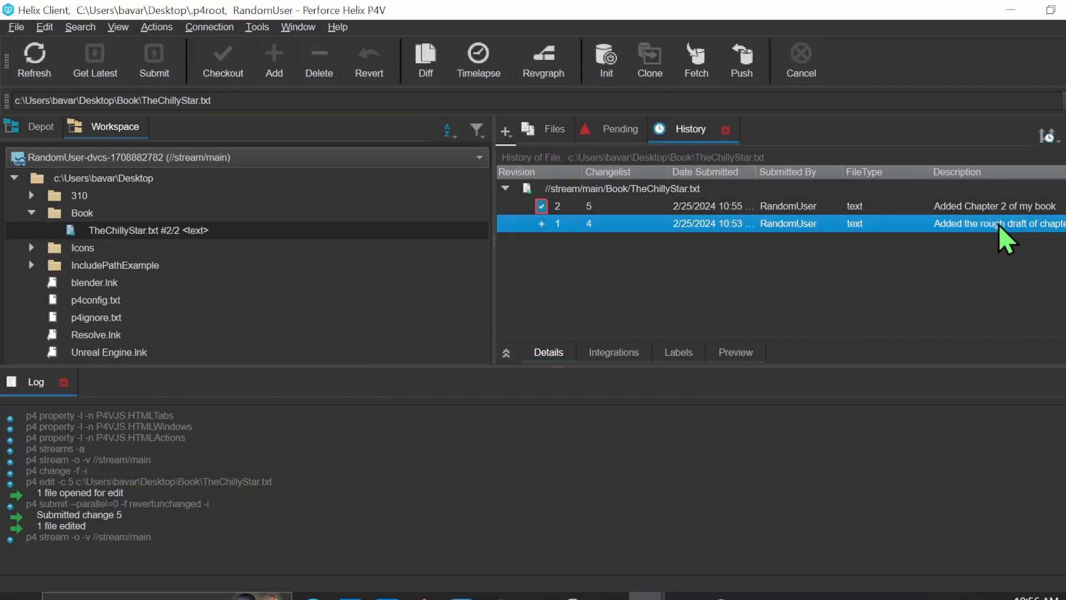
pyautogui.doubleClick(670, 226)
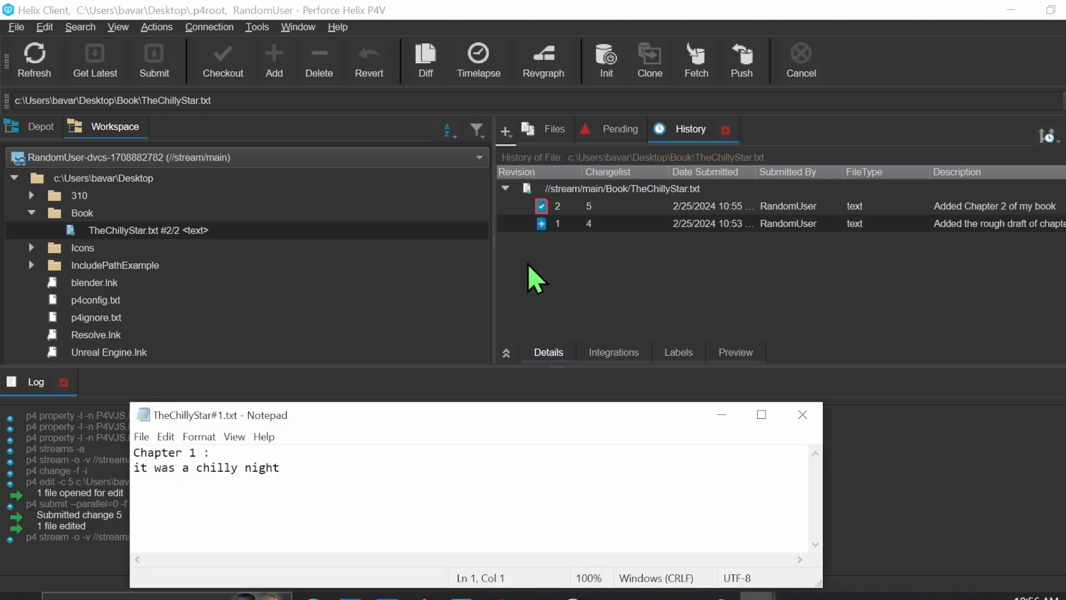
pyautogui.doubleClick(594, 207)
pyautogui.moveTo(499, 484); pyautogui.dragTo(132, 452)
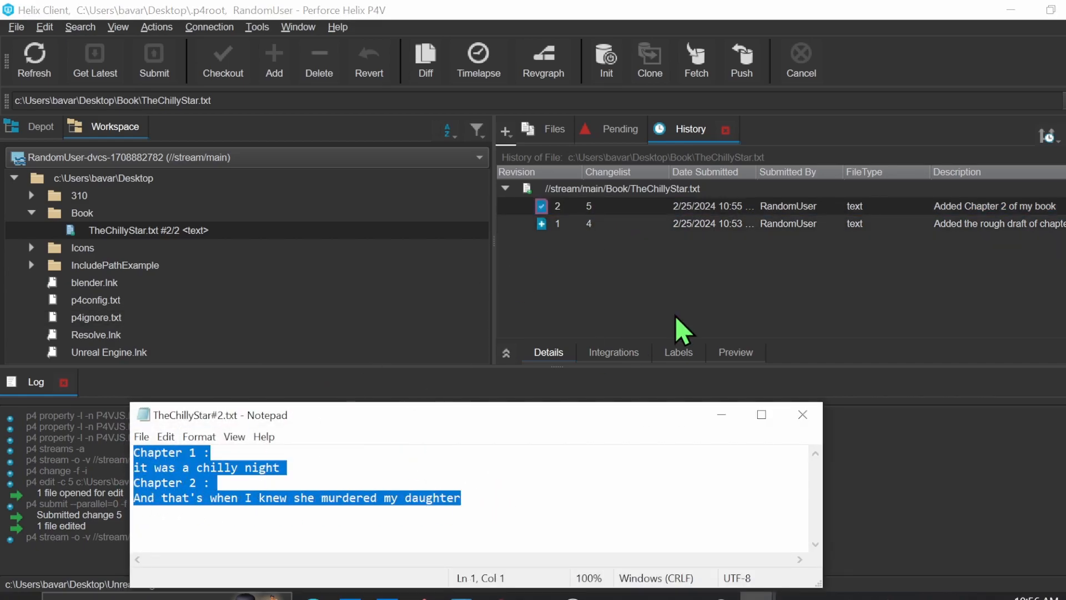
# Get revision 1 of TheChillyStar.txt from its history into the workspace
pyautogui.click(239, 230)
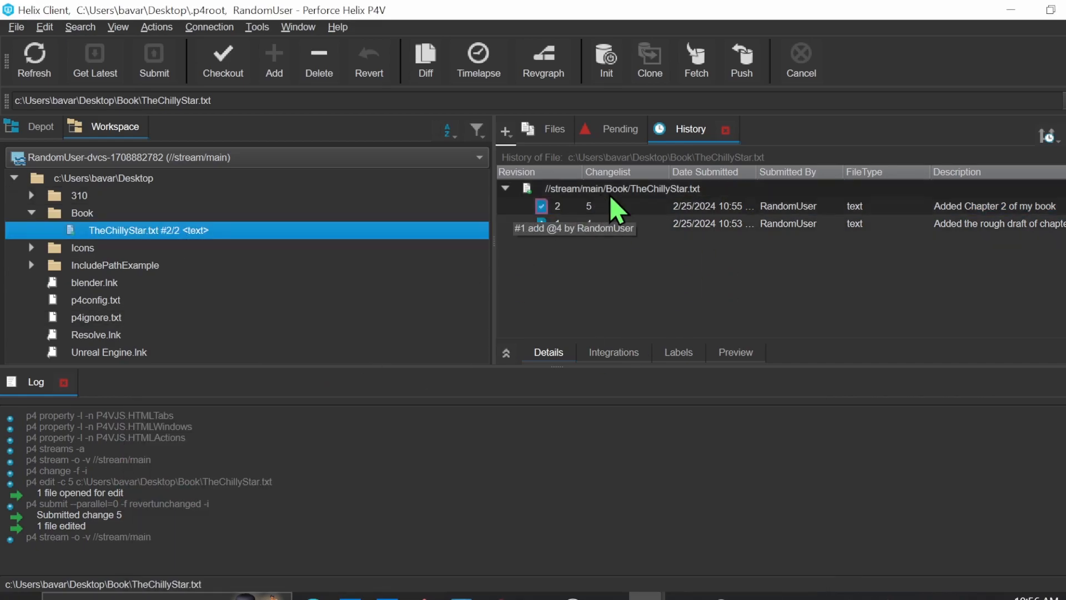
pyautogui.click(643, 227)
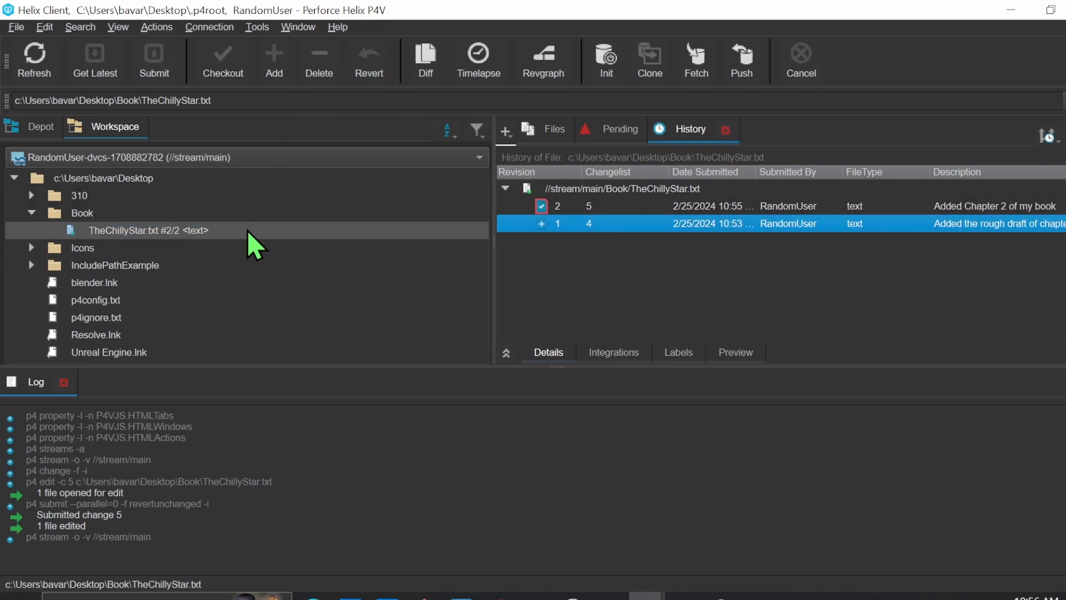
pyautogui.rightClick(677, 227)
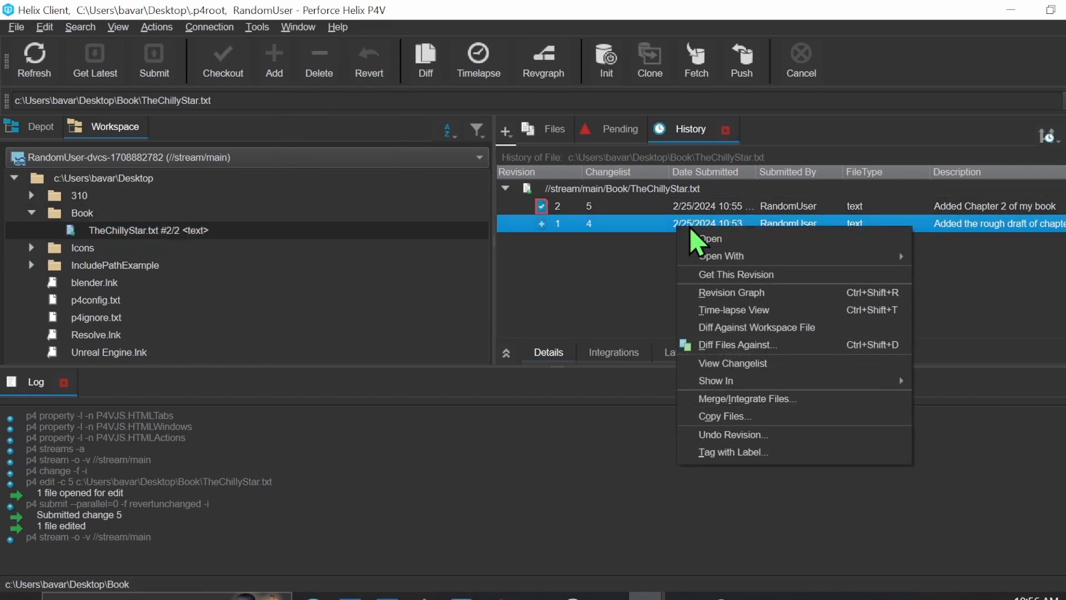
pyautogui.click(791, 274)
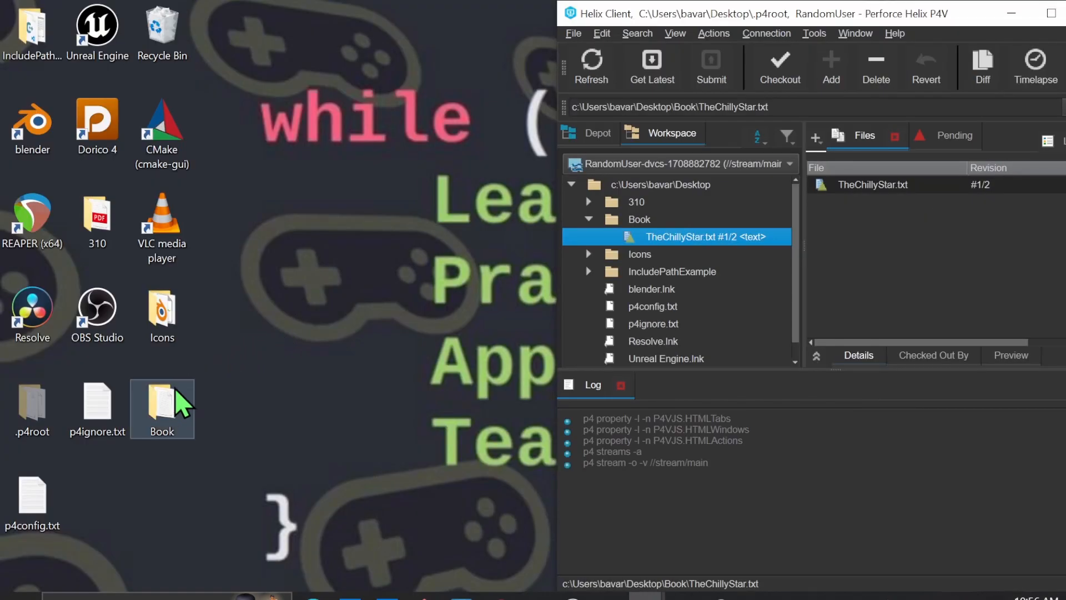
# Open TheChillyStar.txt from the desktop's Book folder to check its text, and close the folder window
pyautogui.click(164, 401)
pyautogui.doubleClick(164, 401)
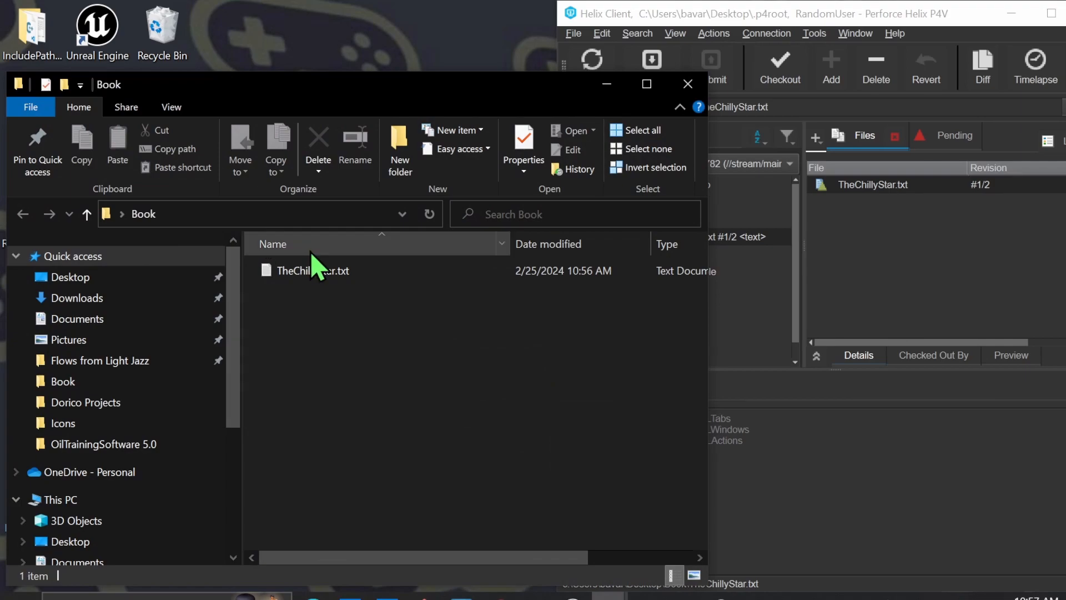
pyautogui.doubleClick(334, 273)
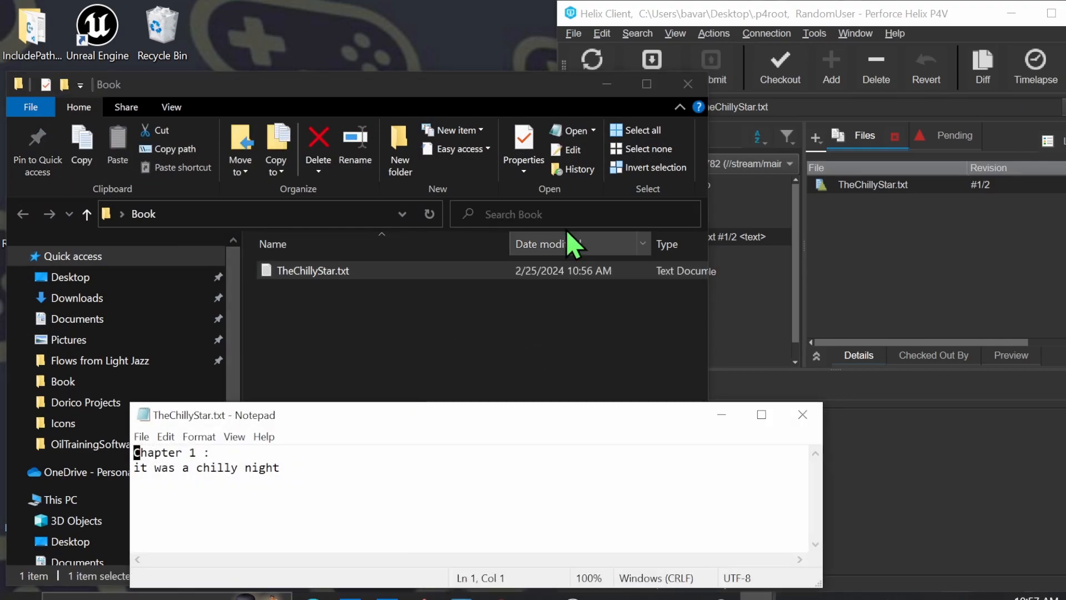
pyautogui.click(688, 84)
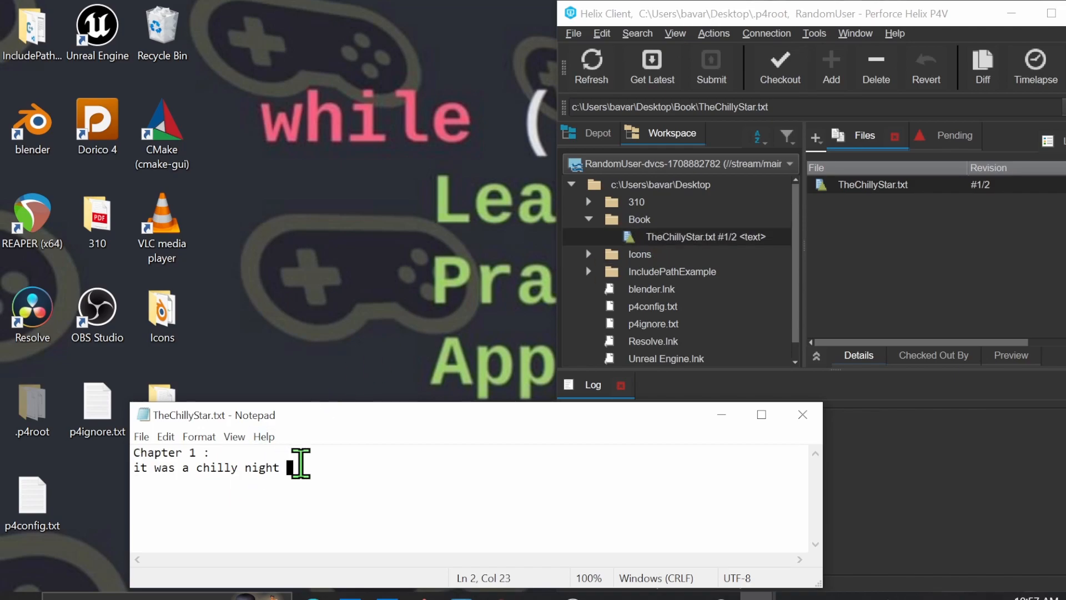
# Get the latest revision of TheChillyStar.txt and close its outdated Notepad window
pyautogui.click(707, 239)
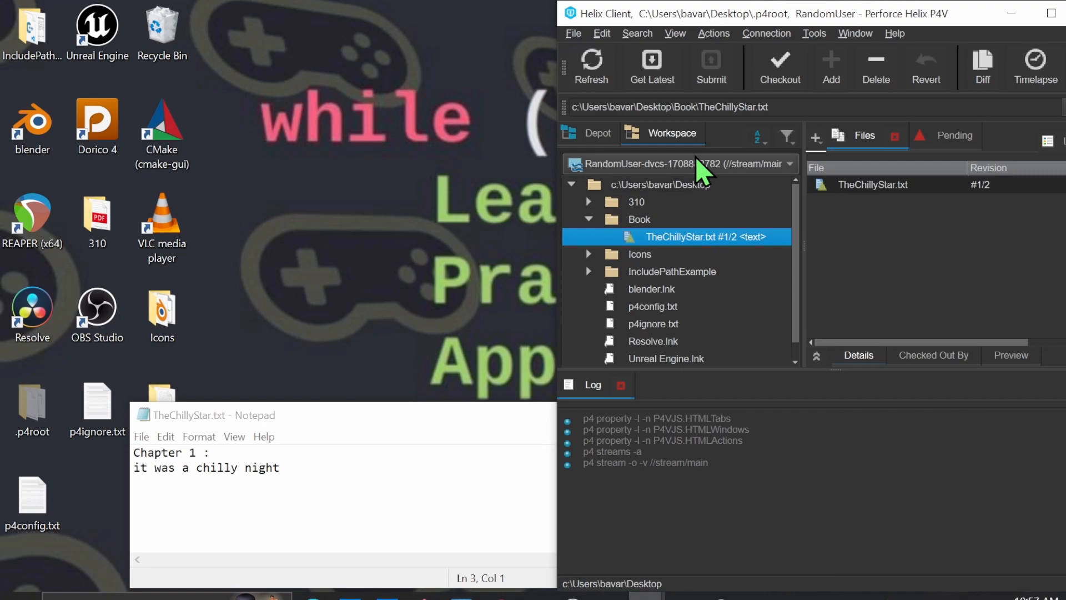
pyautogui.click(661, 79)
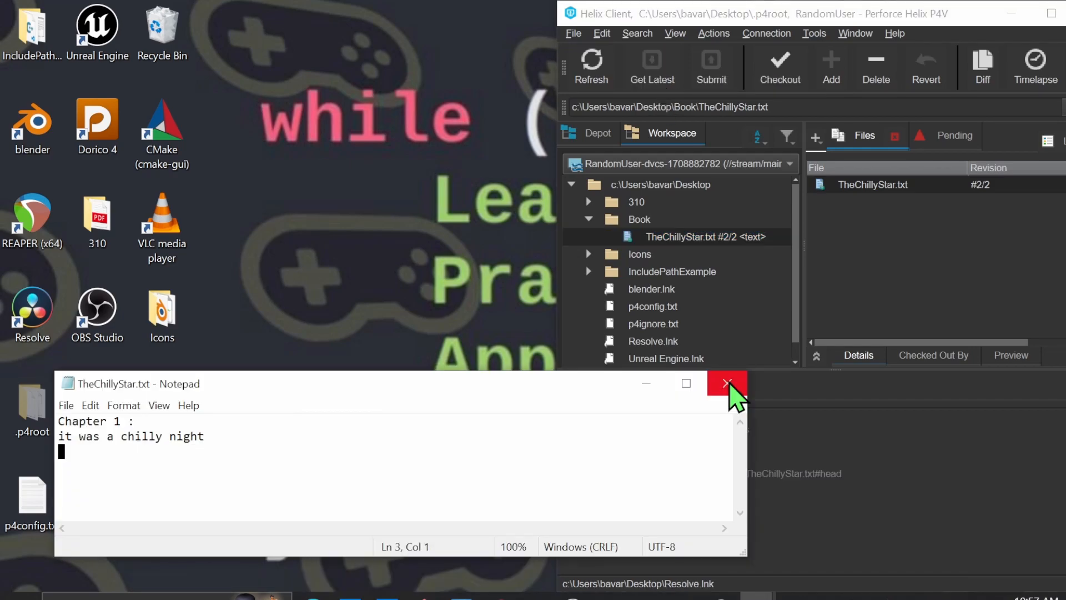
pyautogui.click(730, 384)
# Reopen TheChillyStar.txt from the Book folder, examine its full text, and close the folder window
pyautogui.click(166, 408)
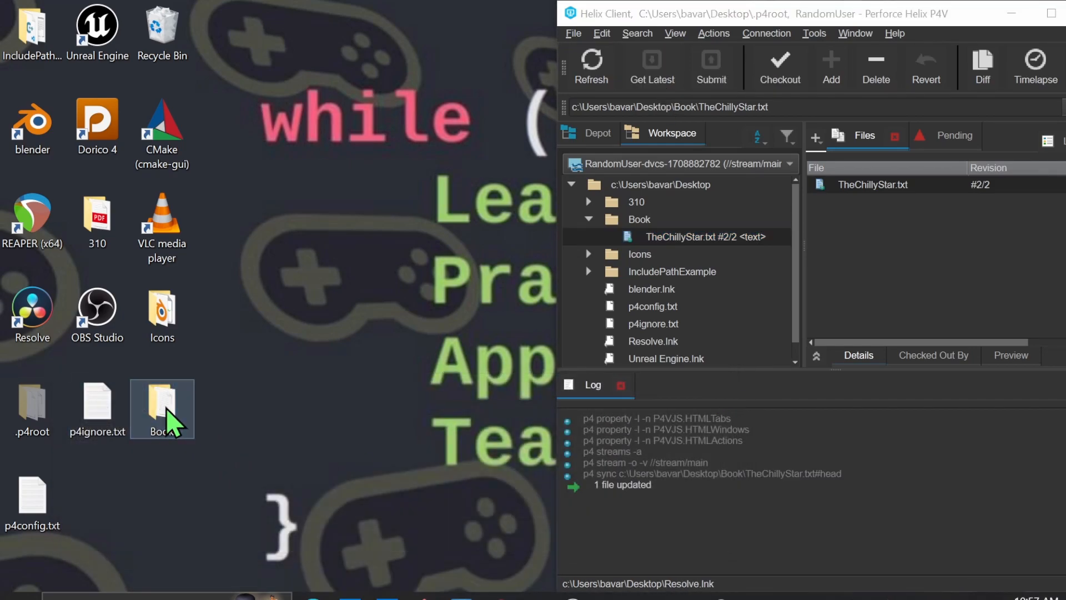
pyautogui.doubleClick(166, 409)
pyautogui.click(337, 279)
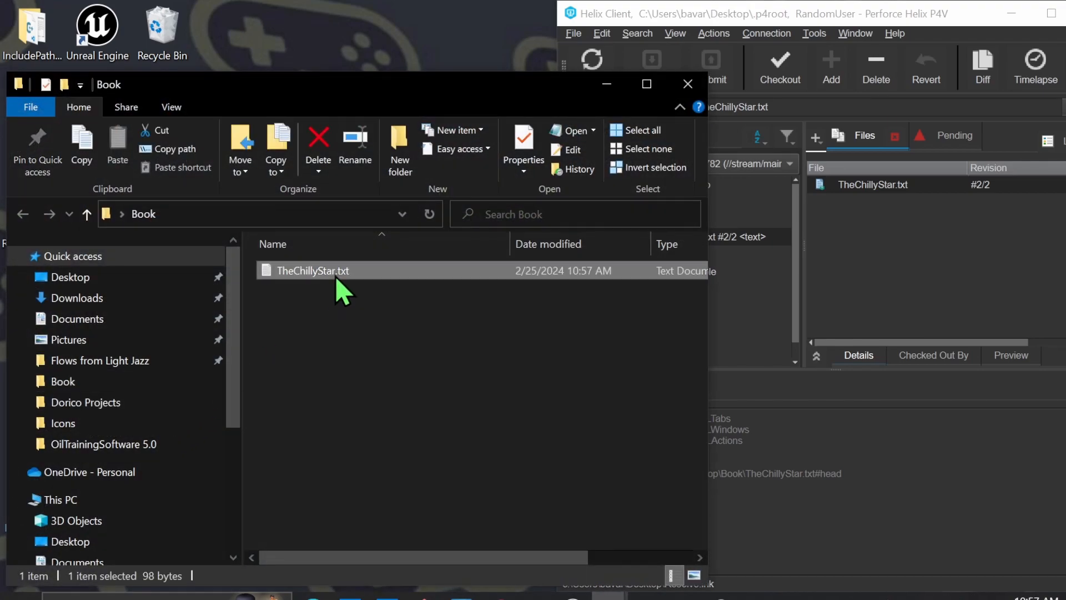
pyautogui.doubleClick(337, 280)
pyautogui.moveTo(383, 467); pyautogui.dragTo(73, 405)
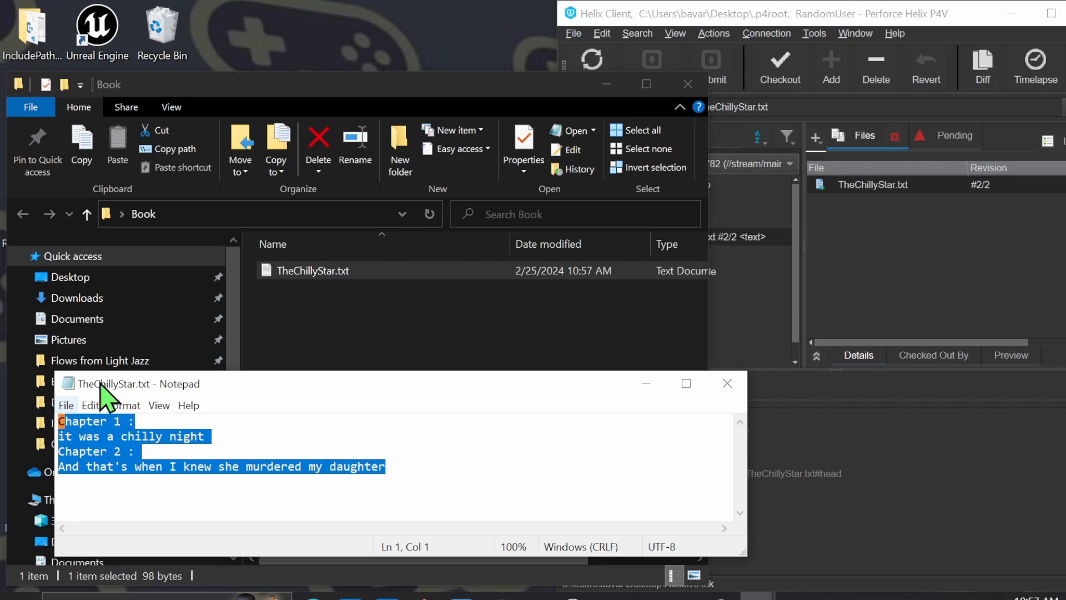
pyautogui.click(687, 84)
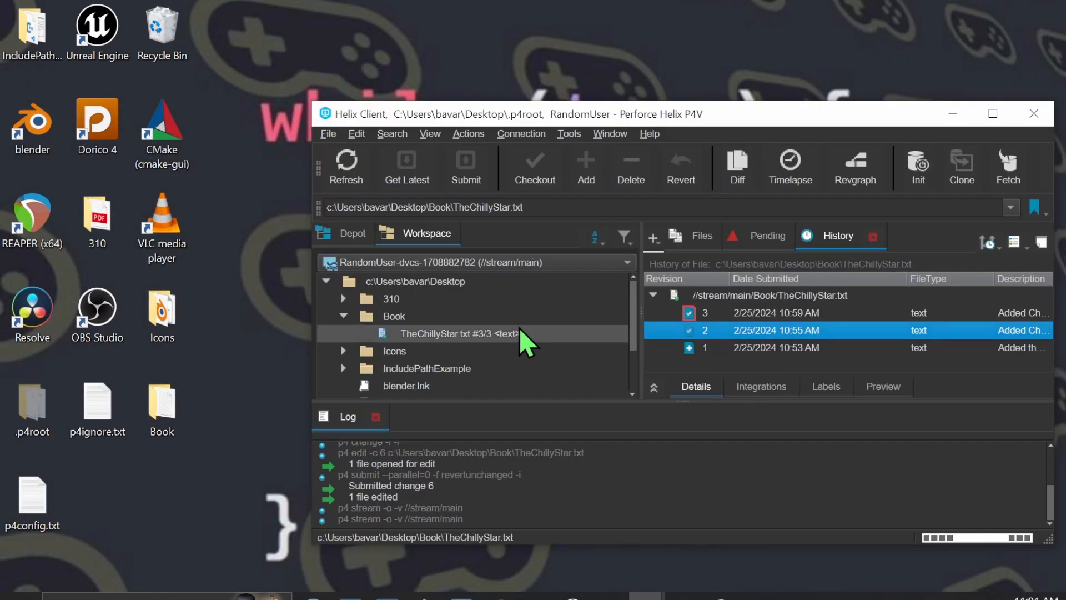
# Get revision 2 of TheChillyStar.txt by specifying its revision number
pyautogui.click(491, 333)
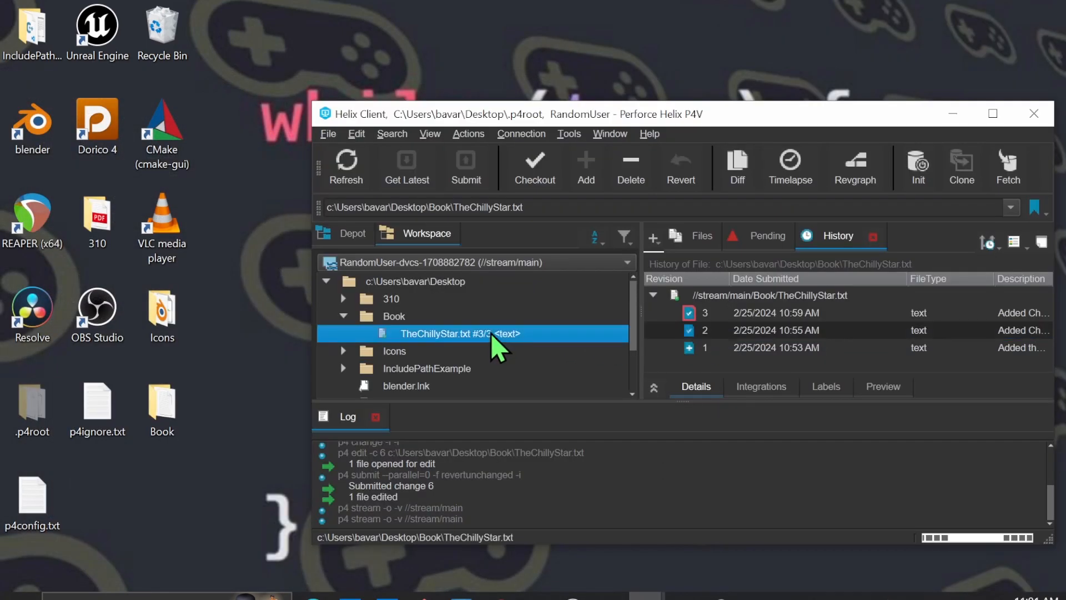
pyautogui.rightClick(491, 333)
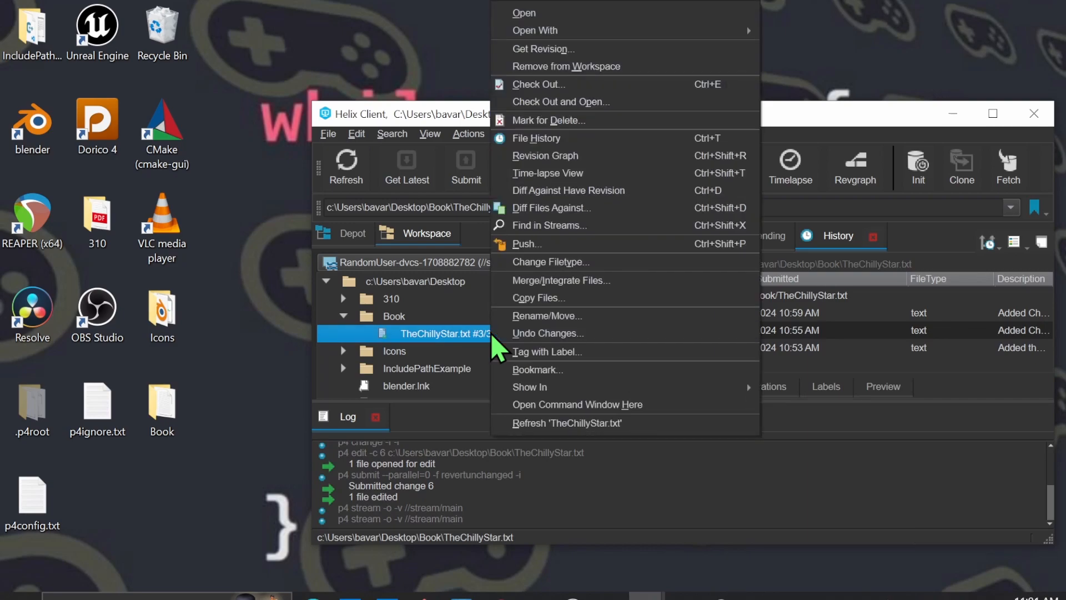
pyautogui.click(563, 50)
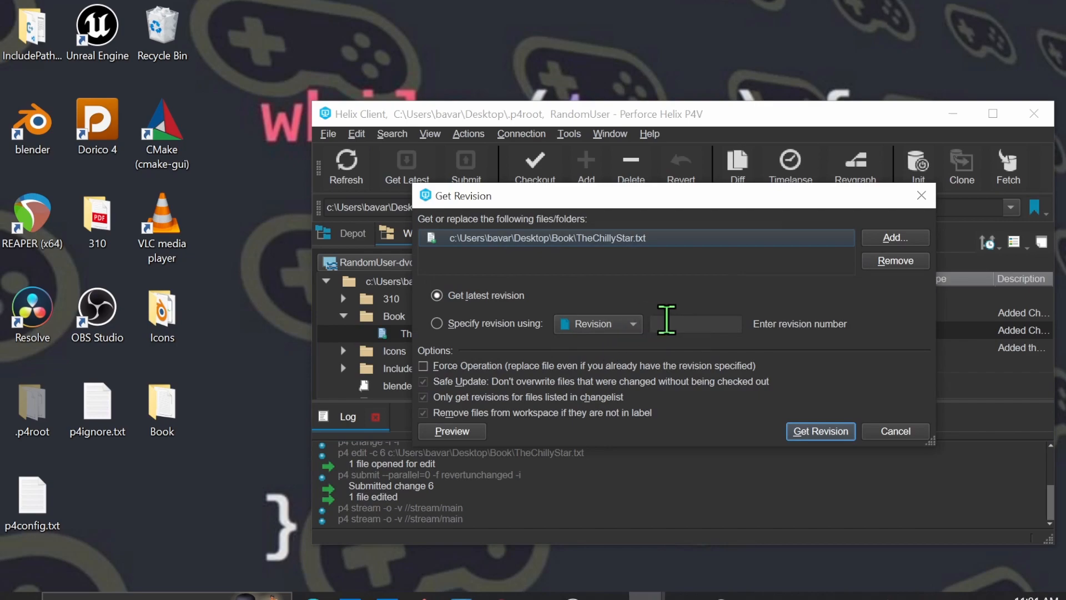
pyautogui.click(692, 320)
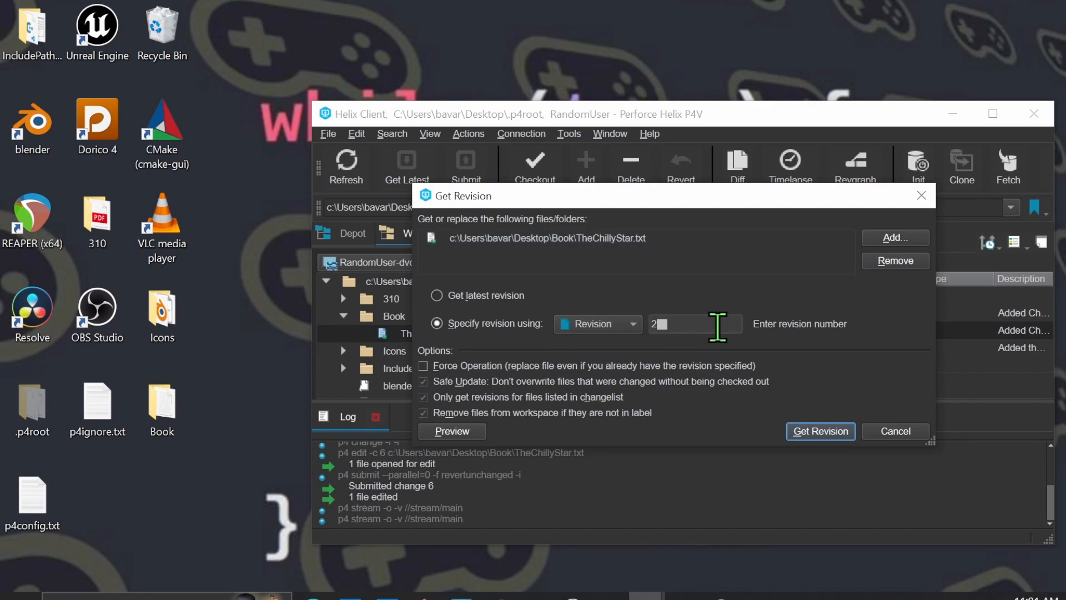
pyautogui.click(816, 432)
# Get revision 3 of TheChillyStar.txt by specifying its revision number
pyautogui.rightClick(463, 339)
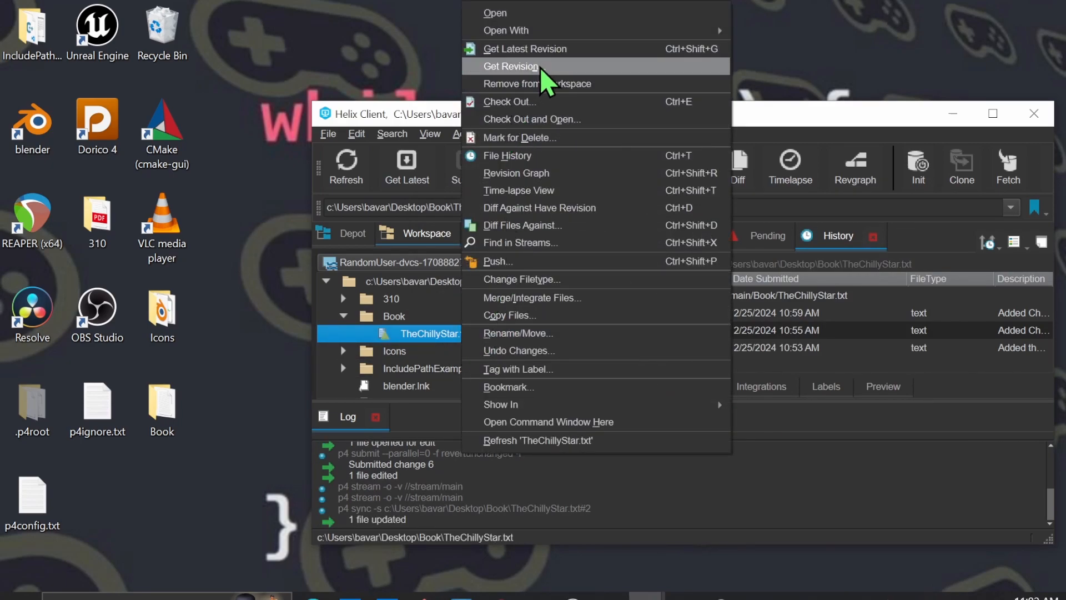
pyautogui.click(542, 68)
pyautogui.click(707, 327)
pyautogui.write('3')
pyautogui.click(820, 430)
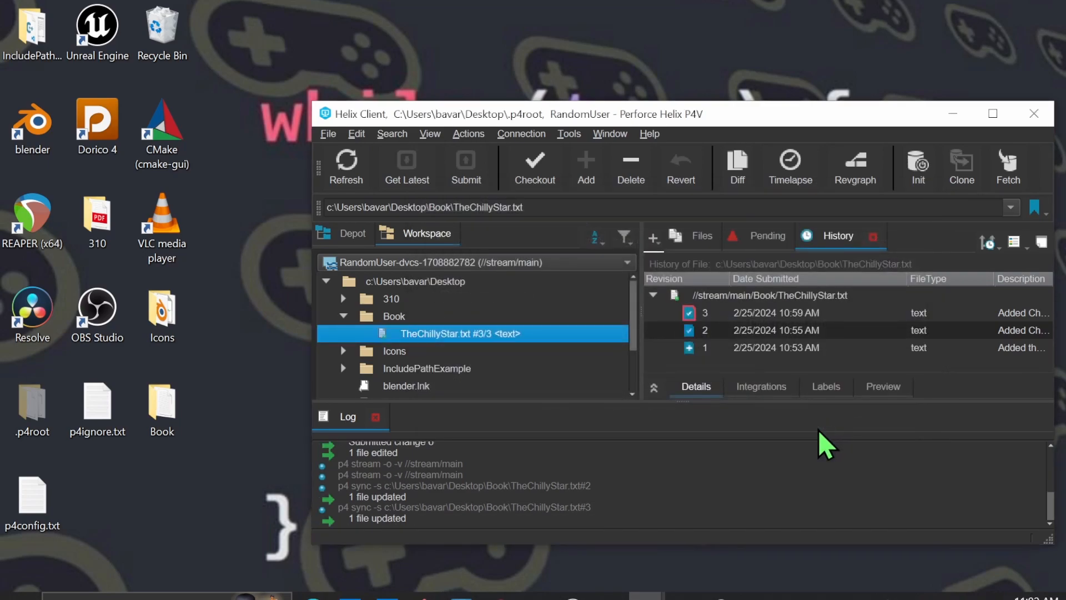
# Get revision 1 of TheChillyStar.txt by specifying its revision number
pyautogui.rightClick(517, 334)
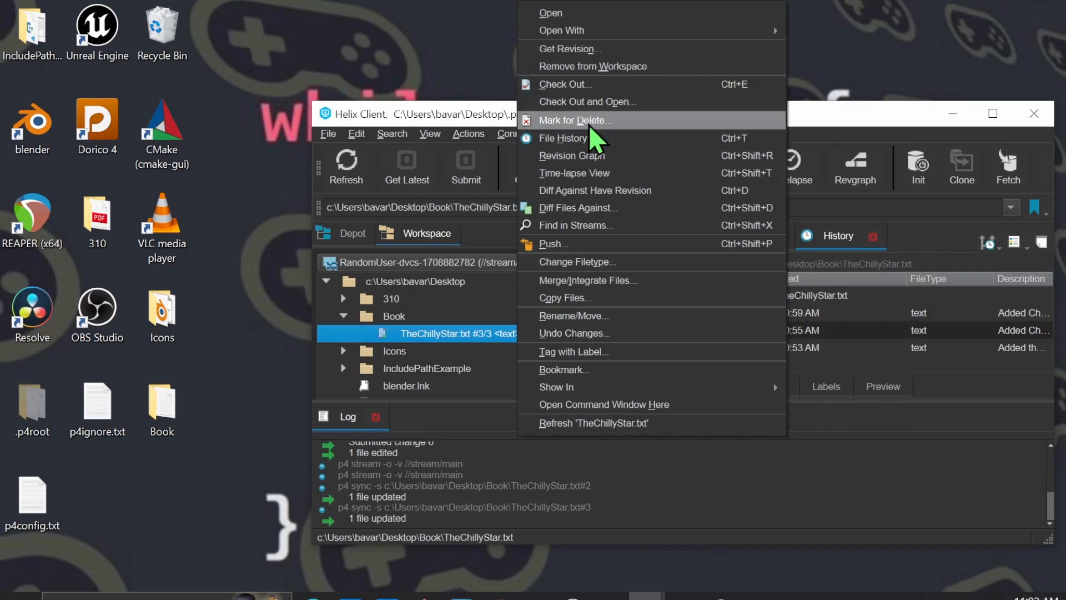
pyautogui.click(595, 59)
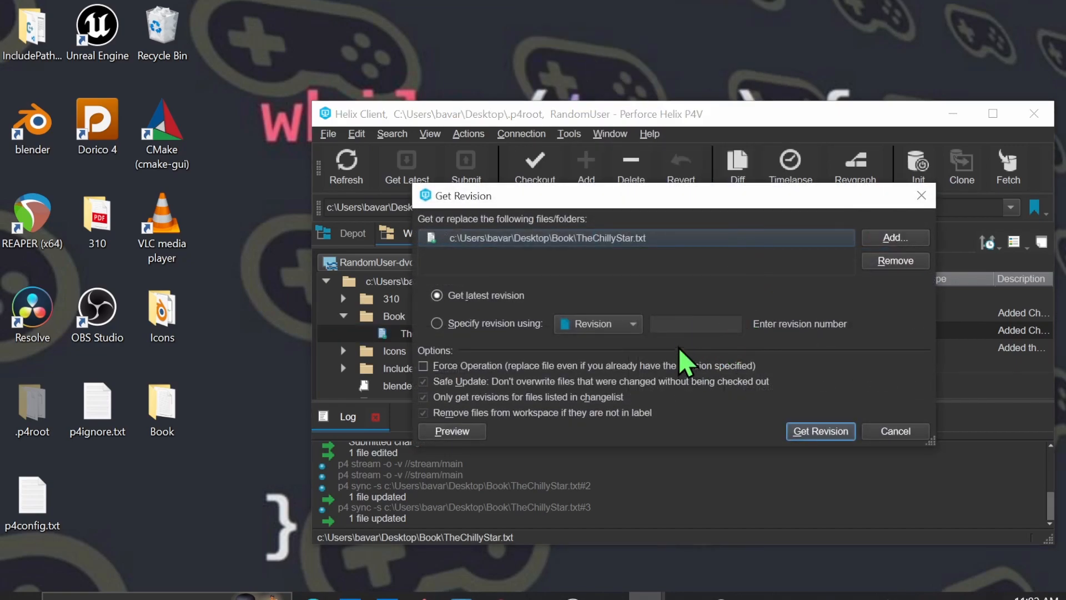
pyautogui.click(676, 319)
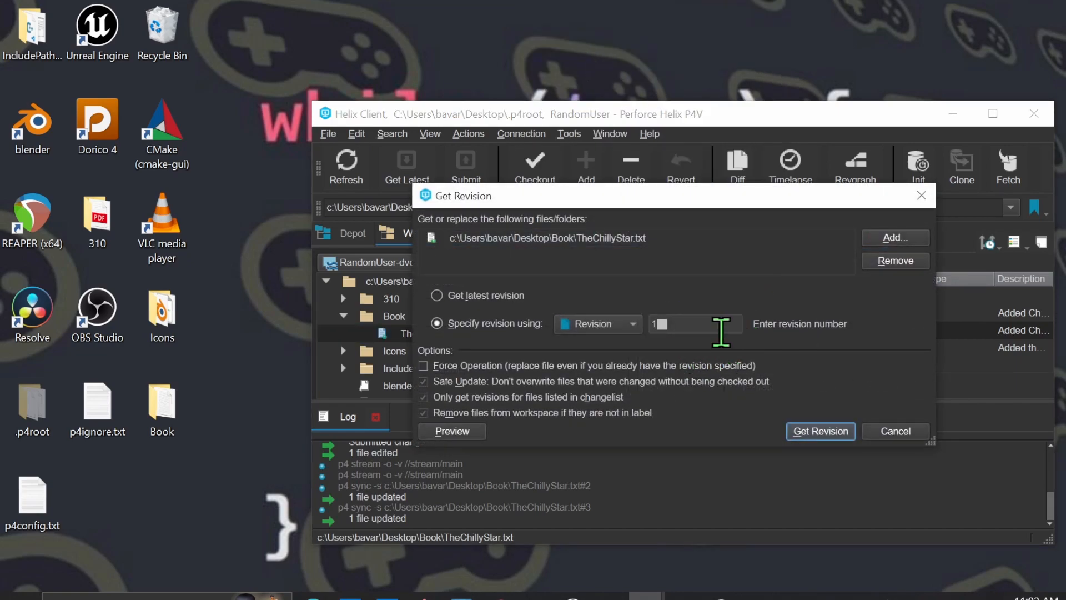
pyautogui.click(814, 433)
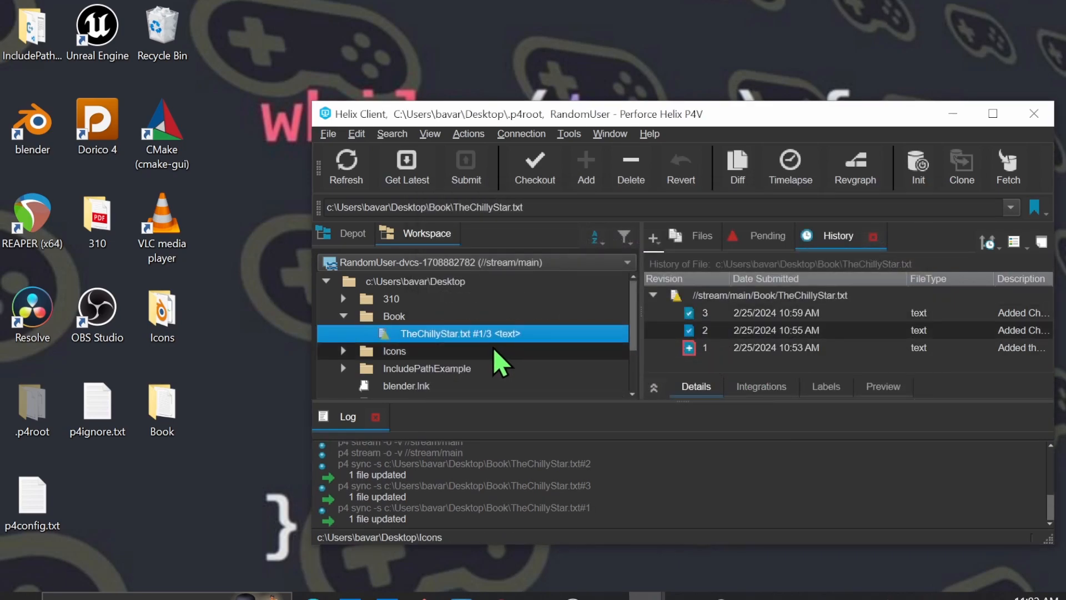
# Open TheChillyStar.txt from the desktop's Book folder, examine its text, and close the folder window
pyautogui.click(156, 421)
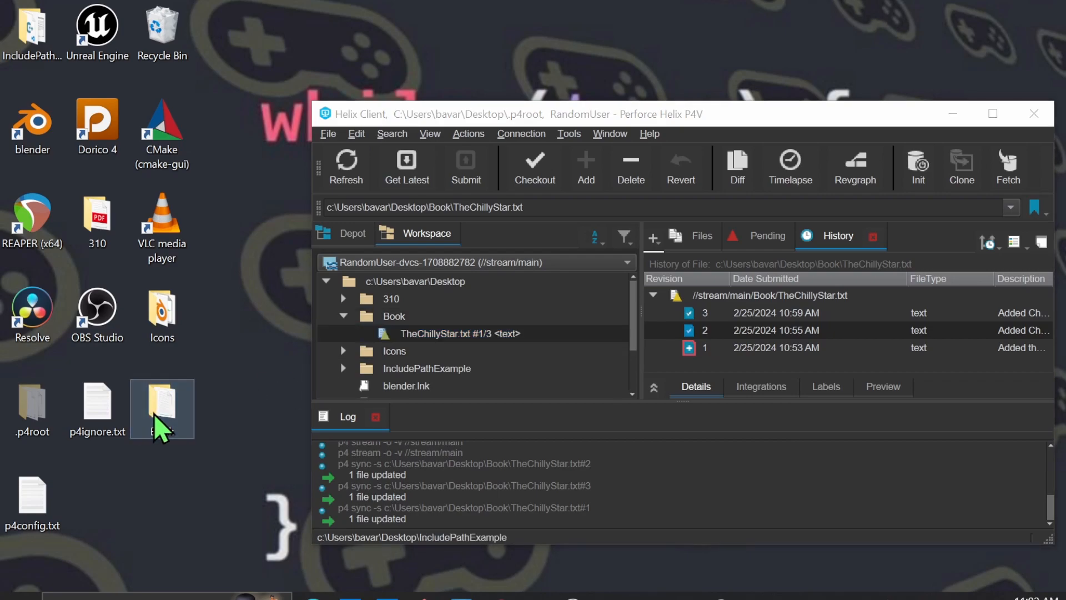
pyautogui.doubleClick(156, 421)
pyautogui.doubleClick(300, 271)
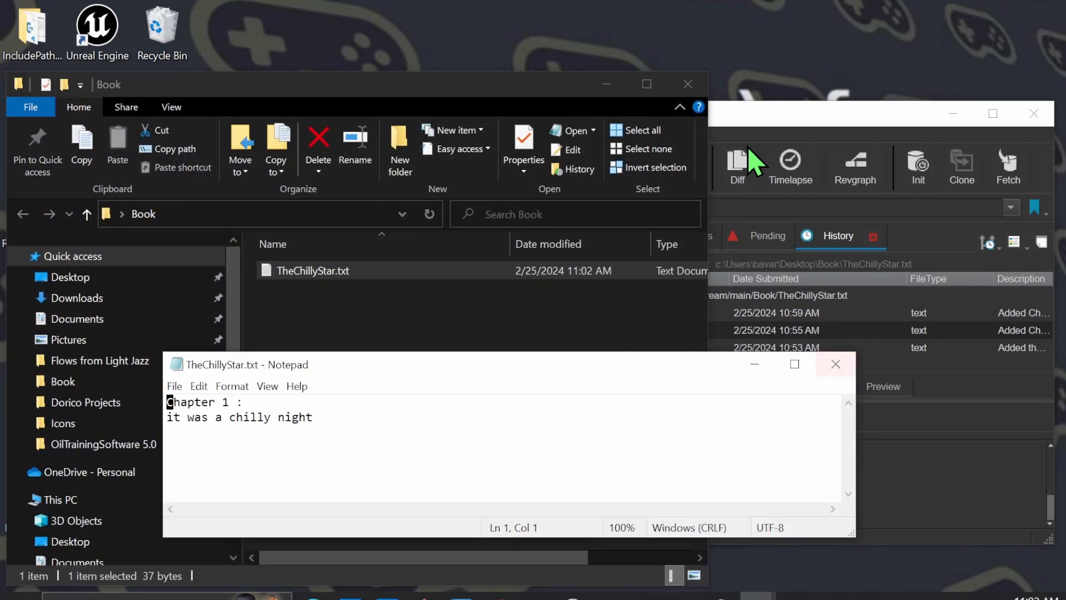
pyautogui.click(687, 84)
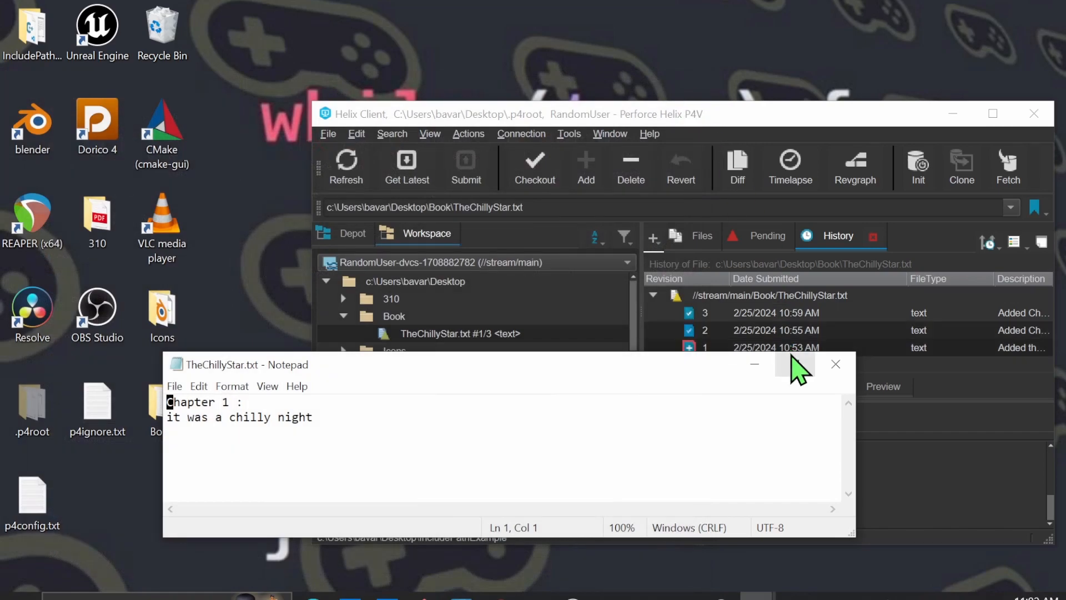
# Close the TheChillyStar.txt Notepad window and get the file's latest revision
pyautogui.click(836, 364)
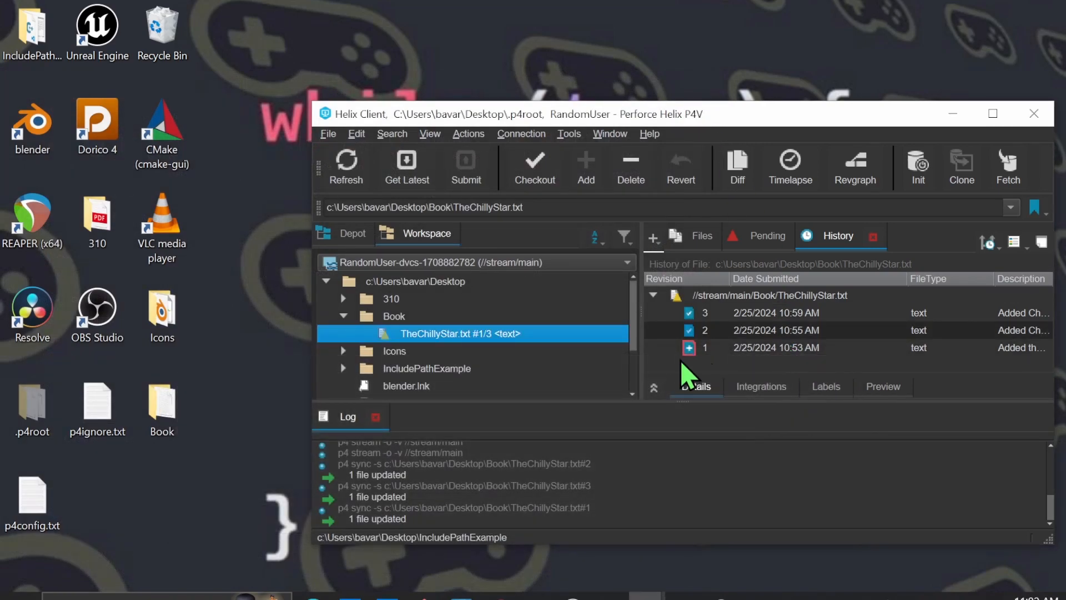
pyautogui.click(407, 164)
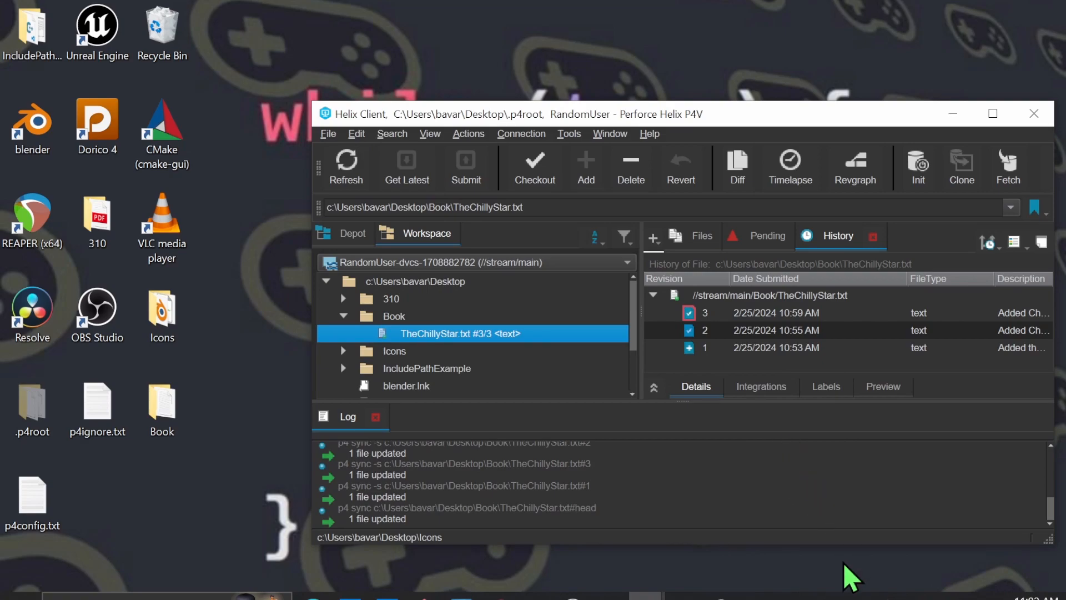
# Hide the Changelist and Submitted By columns in the file history and widen the Date Submitted column
pyautogui.rightClick(633, 172)
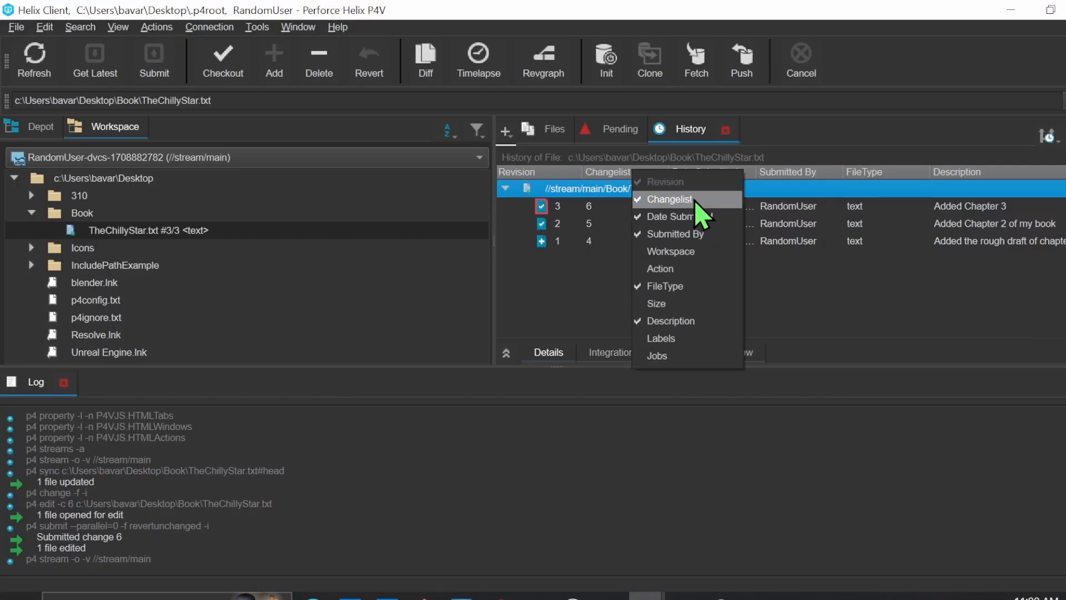
pyautogui.click(674, 199)
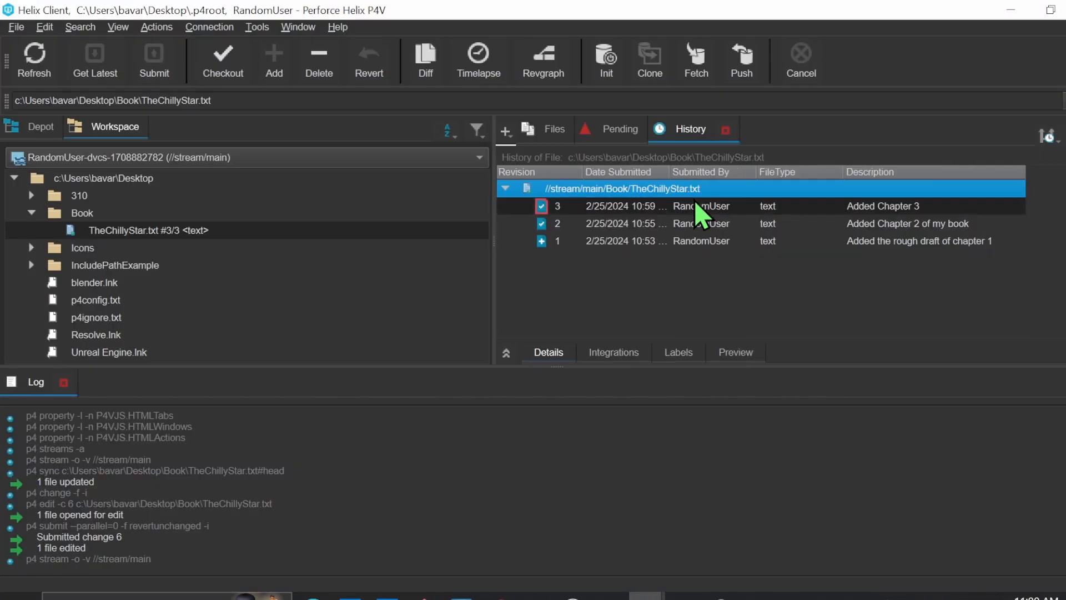
pyautogui.rightClick(639, 172)
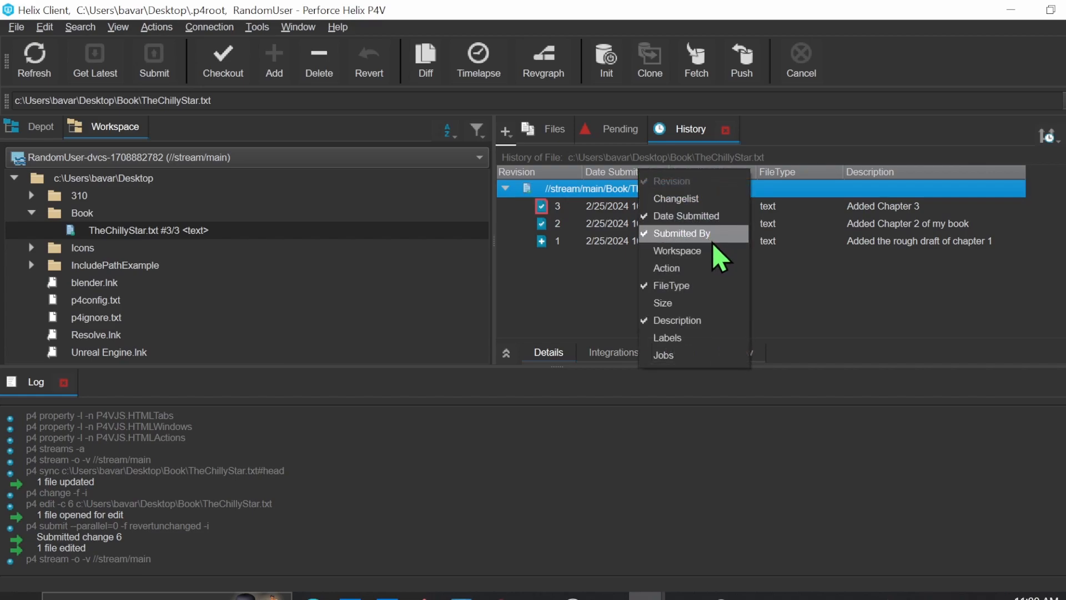
pyautogui.click(683, 233)
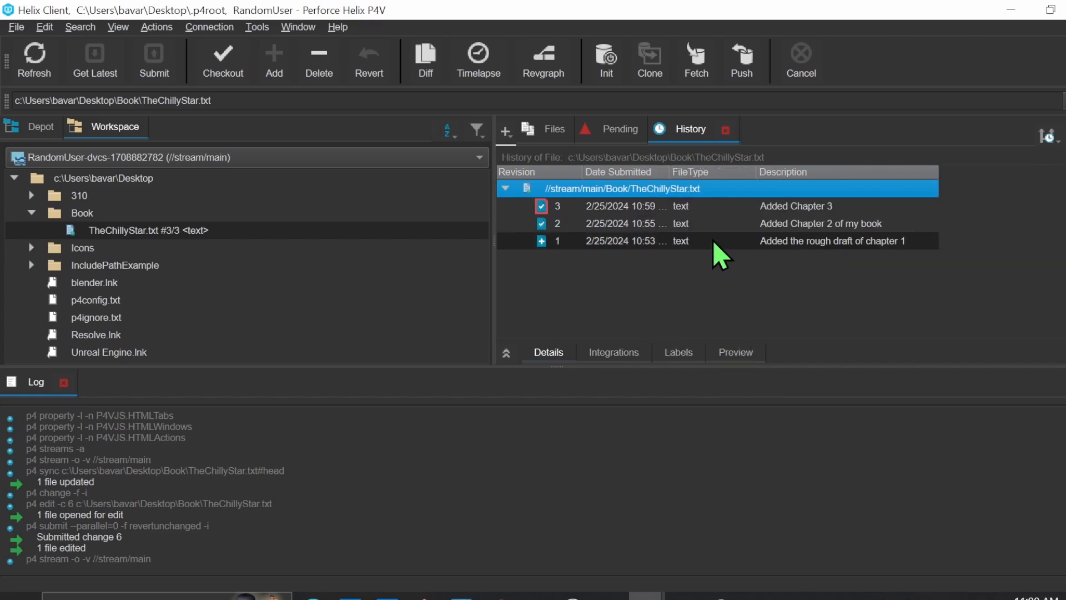
pyautogui.rightClick(715, 173)
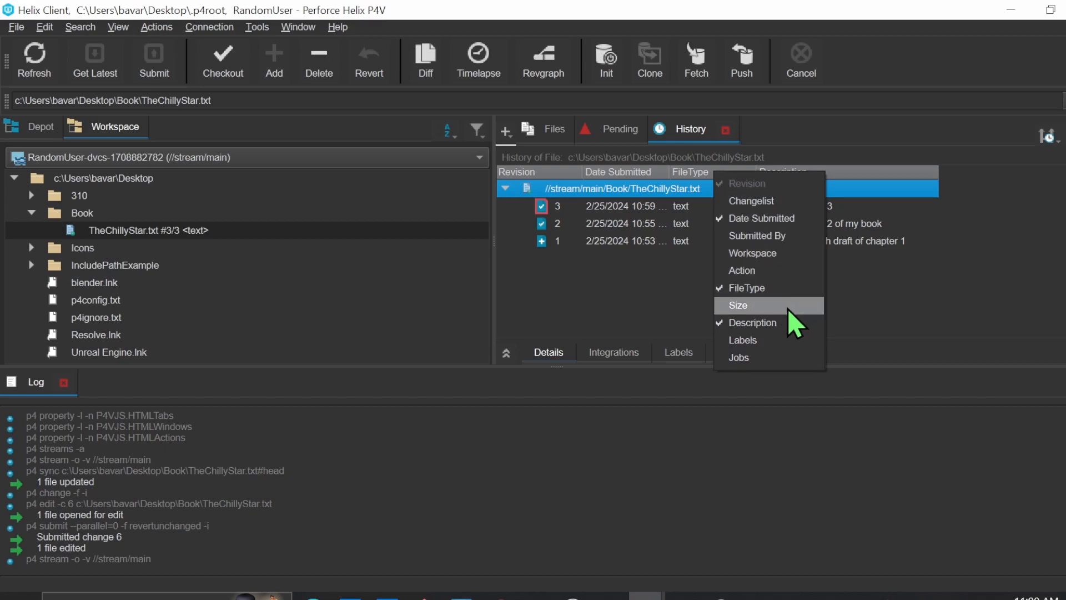
pyautogui.click(885, 311)
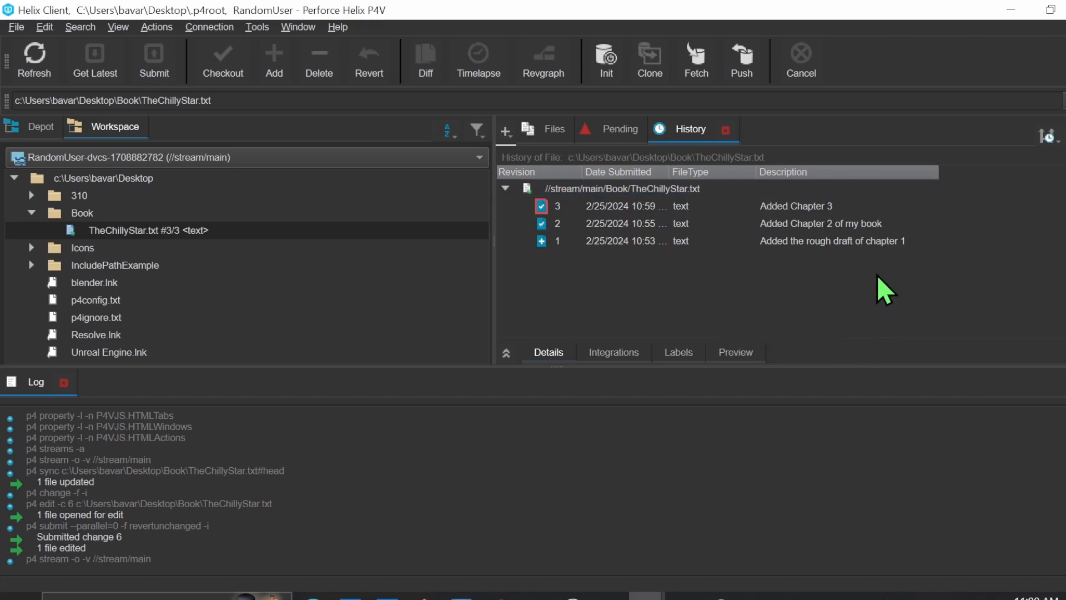
pyautogui.moveTo(671, 167); pyautogui.dragTo(760, 169)
# Open the revision graph of TheChillyStar.txt, select revision 1, and maximize the graph window
pyautogui.click(689, 209)
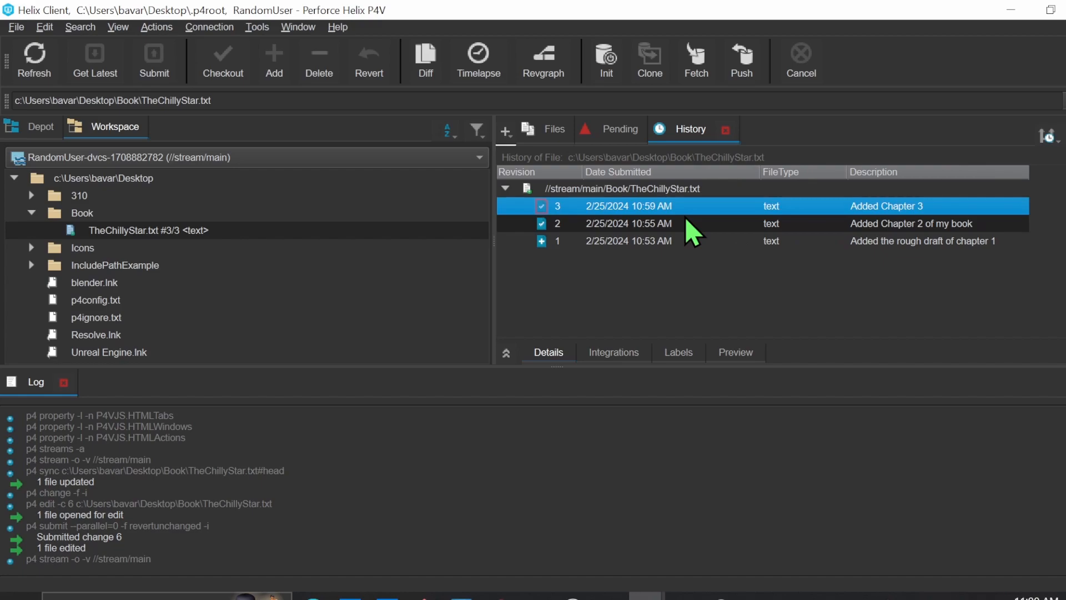
pyautogui.click(558, 60)
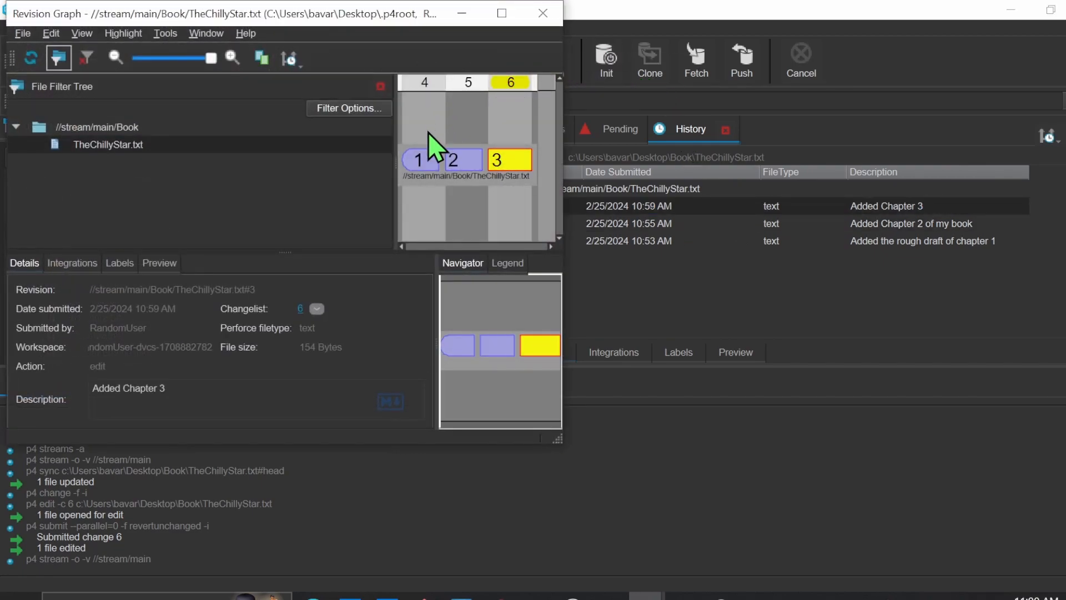
pyautogui.click(426, 166)
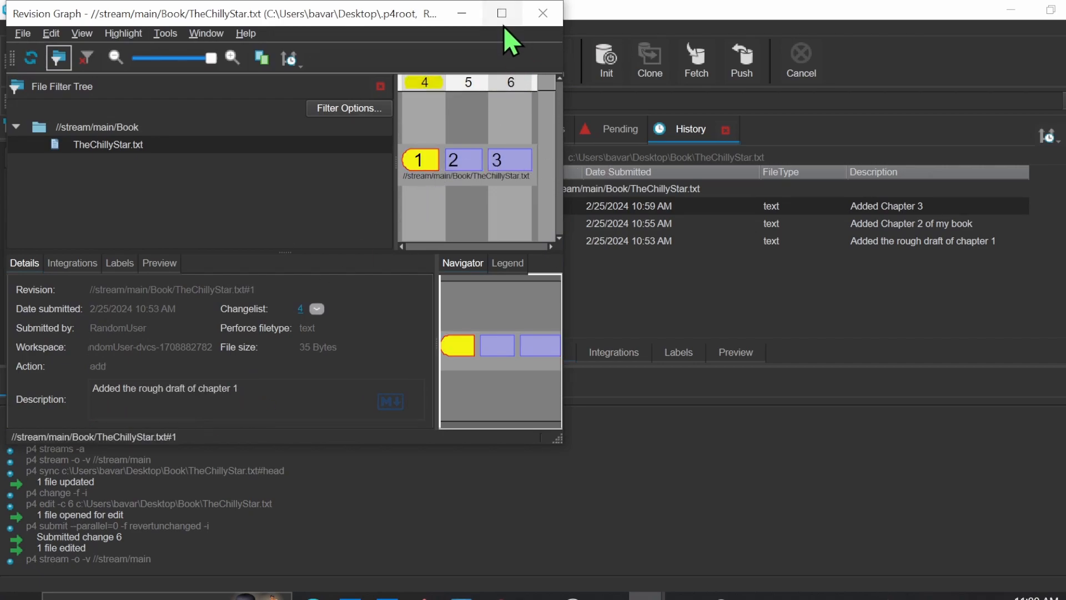
pyautogui.click(501, 13)
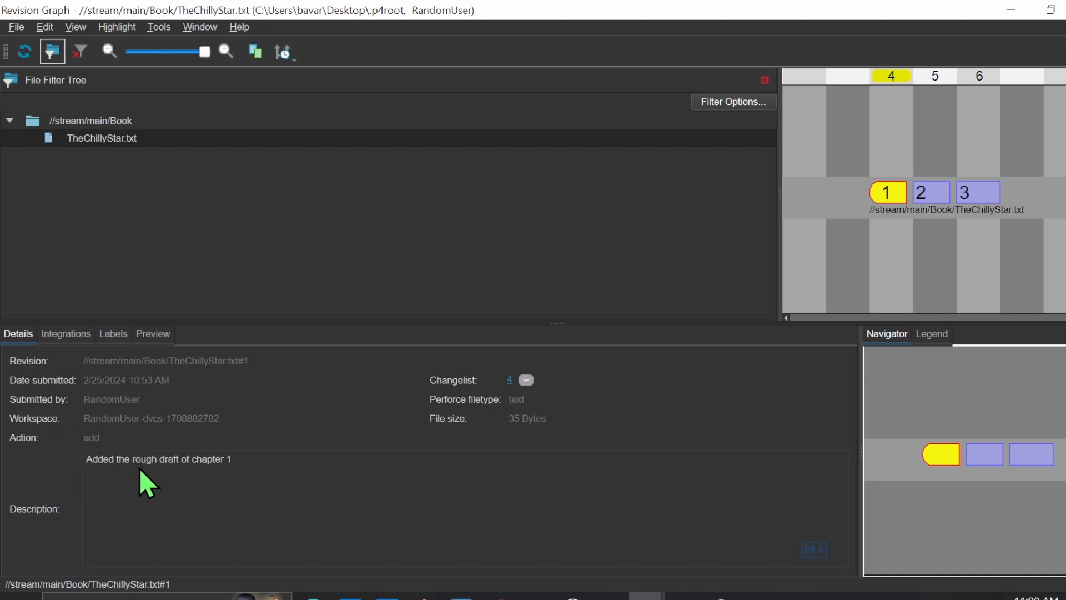
# Examine revision 1's description in the revision graph and compare it with the details of revisions 2 and 3
pyautogui.moveTo(96, 461); pyautogui.dragTo(238, 462)
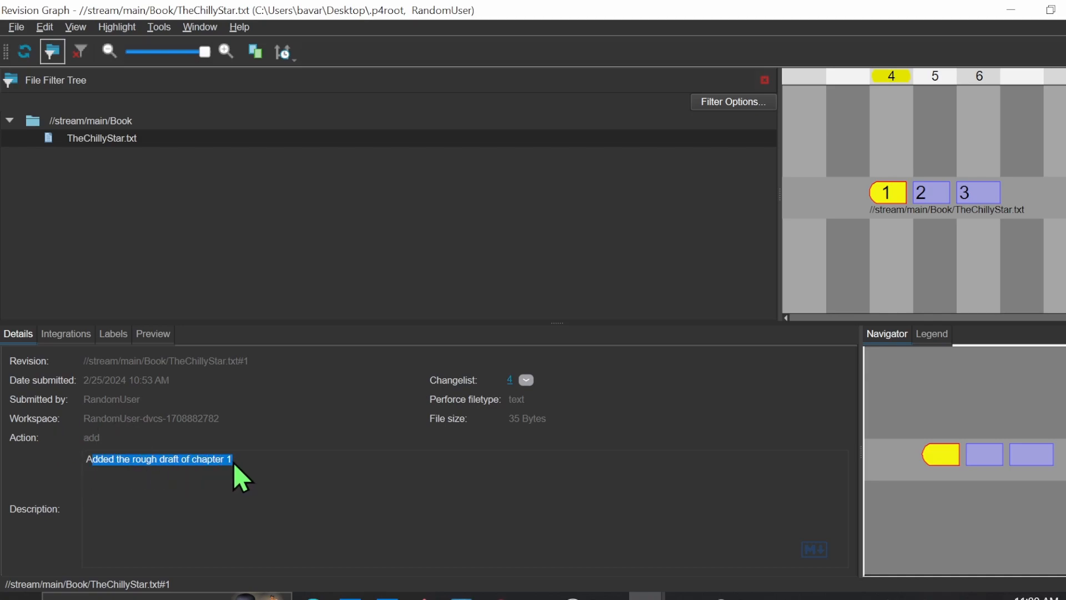
pyautogui.moveTo(94, 467); pyautogui.dragTo(88, 462)
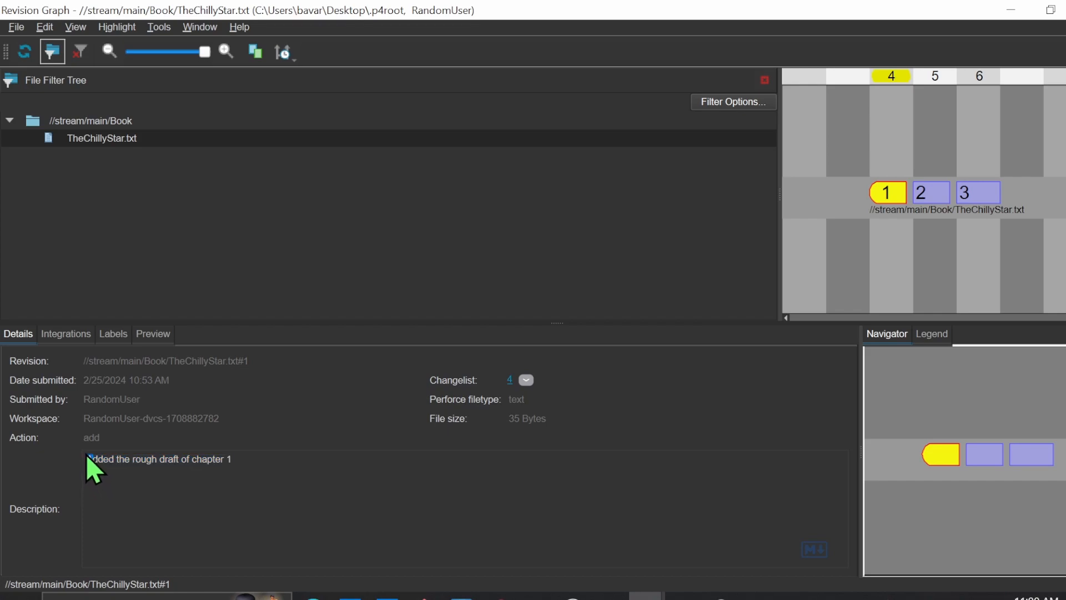
pyautogui.moveTo(88, 428); pyautogui.dragTo(821, 257)
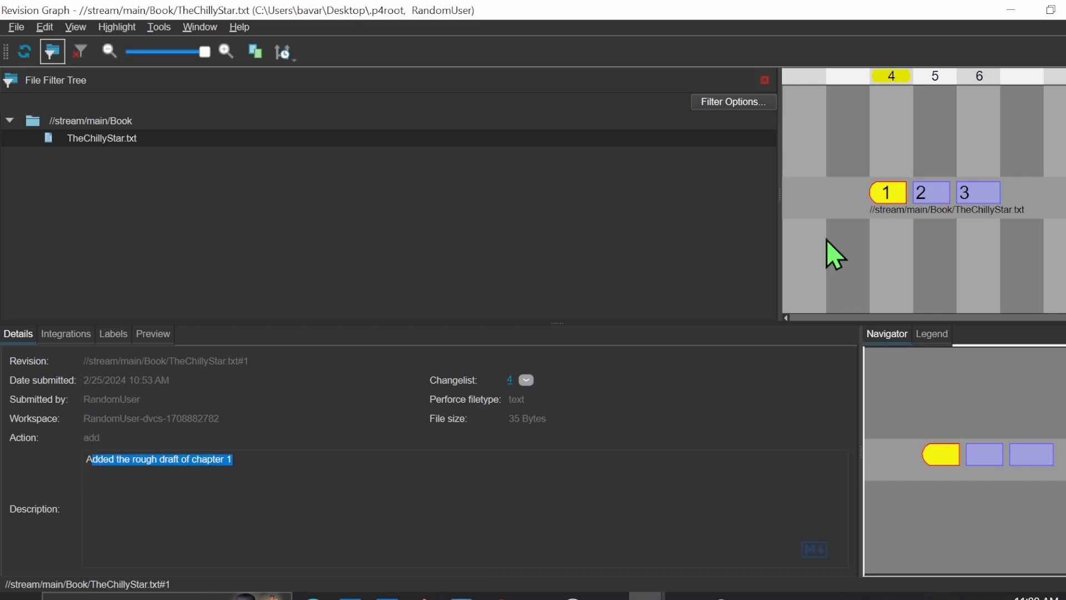
pyautogui.click(928, 195)
pyautogui.click(969, 196)
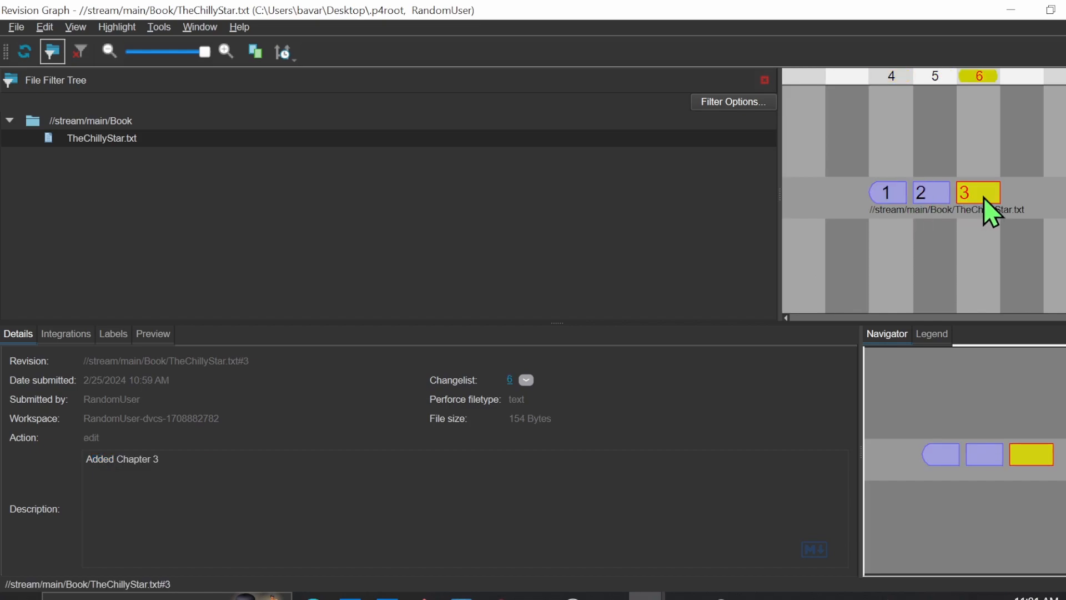
pyautogui.click(884, 197)
pyautogui.click(984, 202)
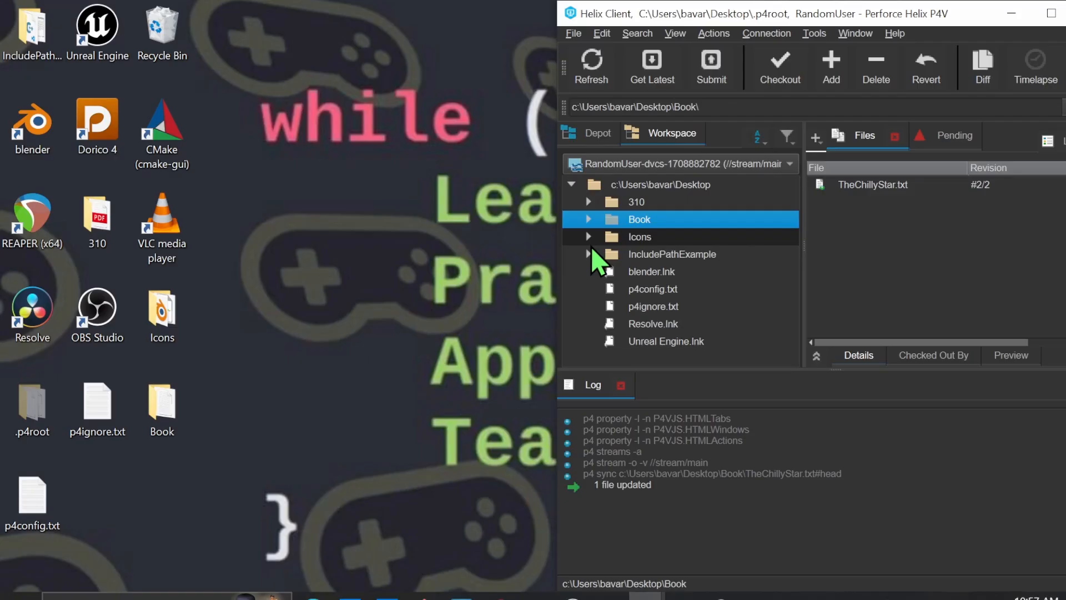
# View the Book folder's files in the depot, select TheChillyStar.txt, and open the desktop's Book folder
pyautogui.moveTo(244, 448); pyautogui.dragTo(21, 16)
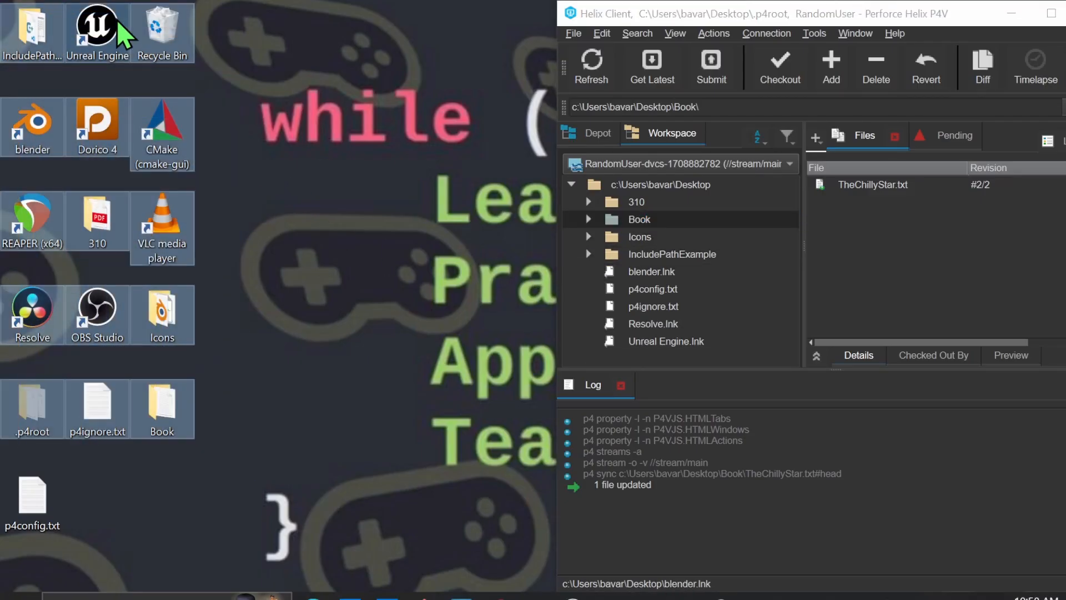
pyautogui.click(589, 139)
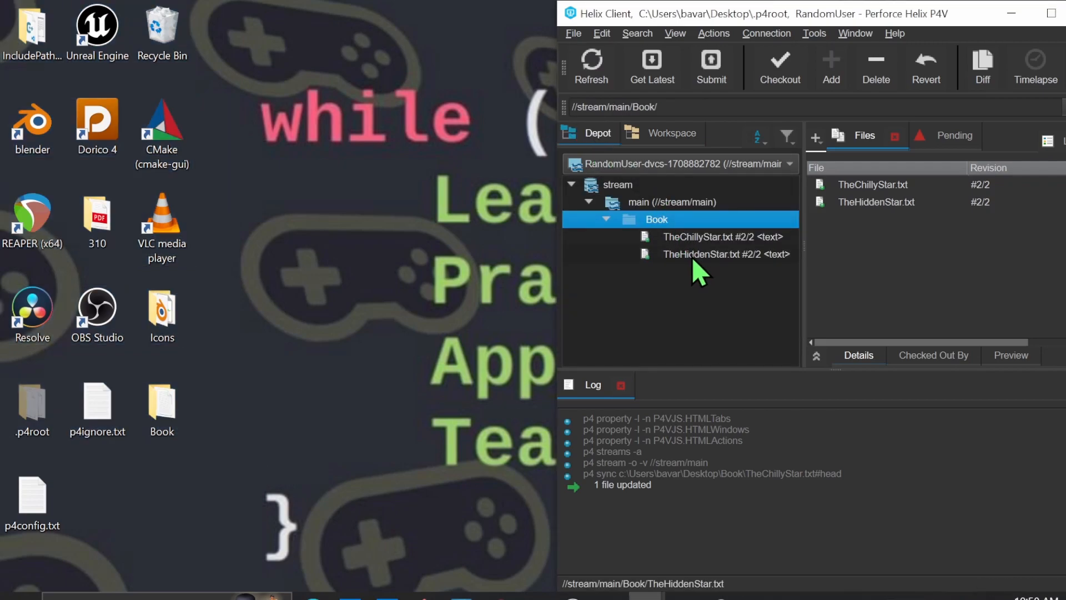
pyautogui.click(708, 237)
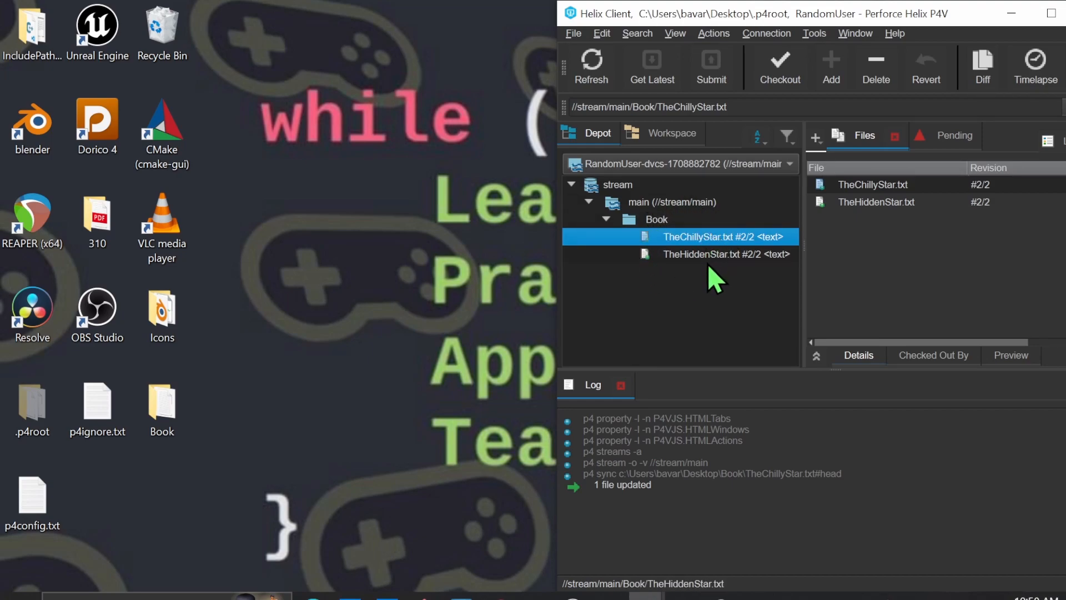
pyautogui.click(159, 391)
pyautogui.doubleClick(157, 387)
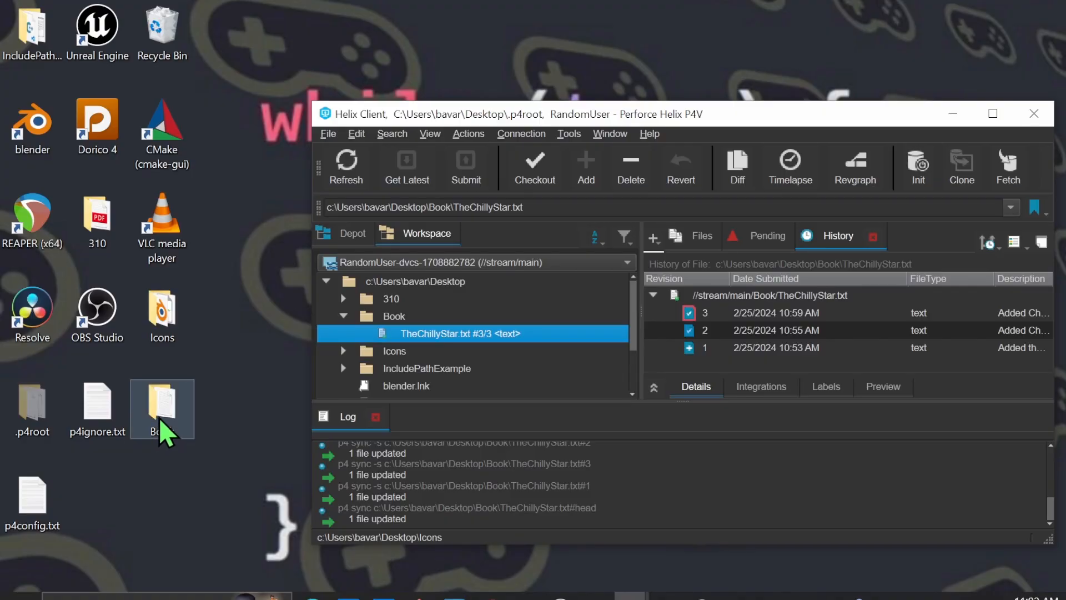
# Open the desktop's Book folder and create a subfolder named Art in it
pyautogui.doubleClick(161, 422)
pyautogui.rightClick(369, 376)
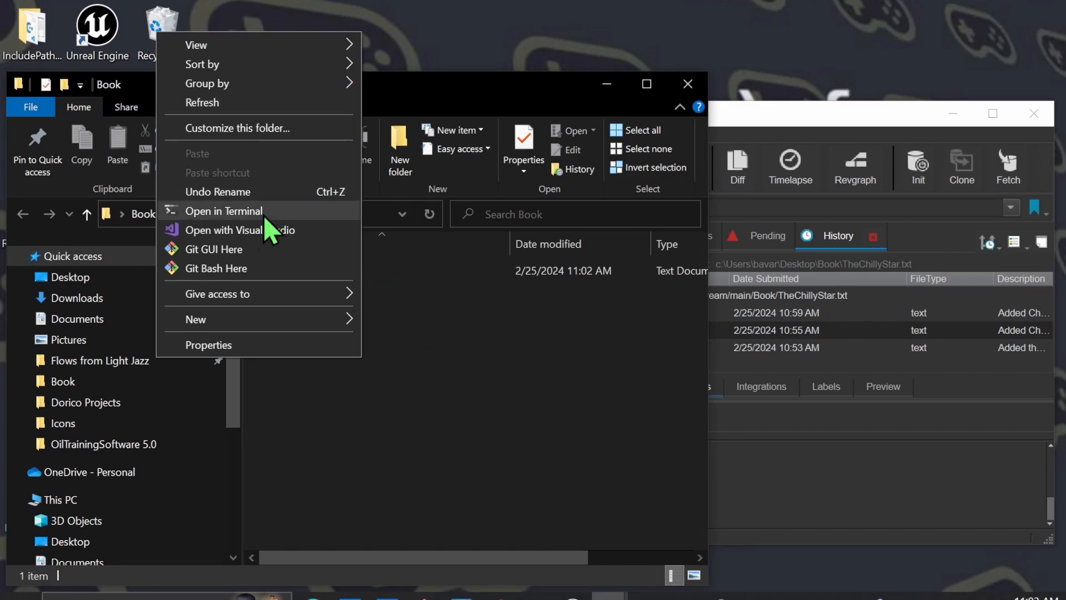
pyautogui.moveTo(238, 318)
pyautogui.click(428, 328)
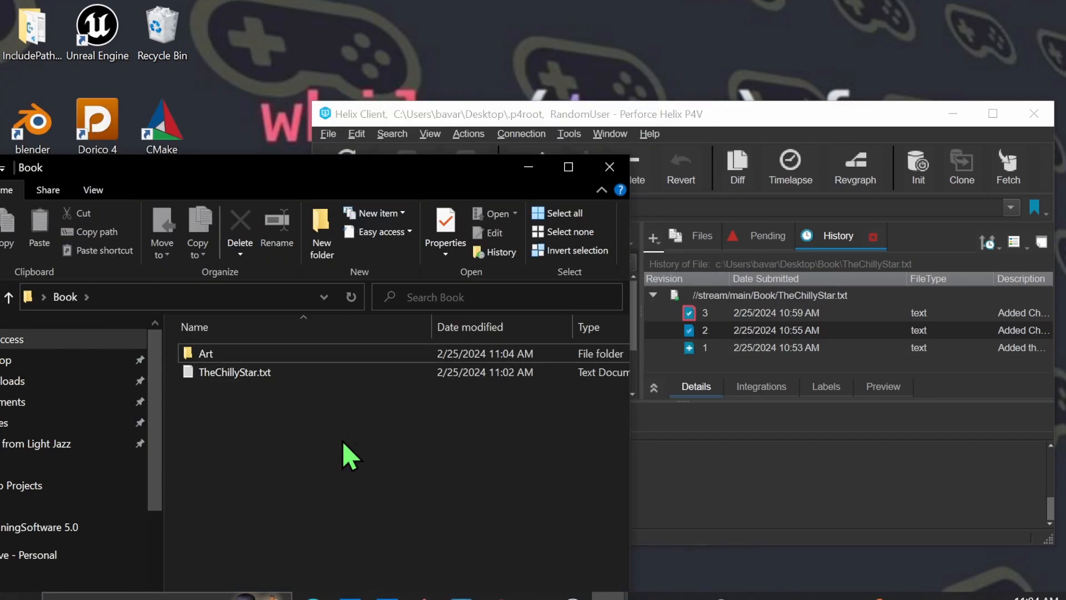
# Create a second subfolder named Script in the Book folder
pyautogui.rightClick(352, 444)
pyautogui.moveTo(269, 401)
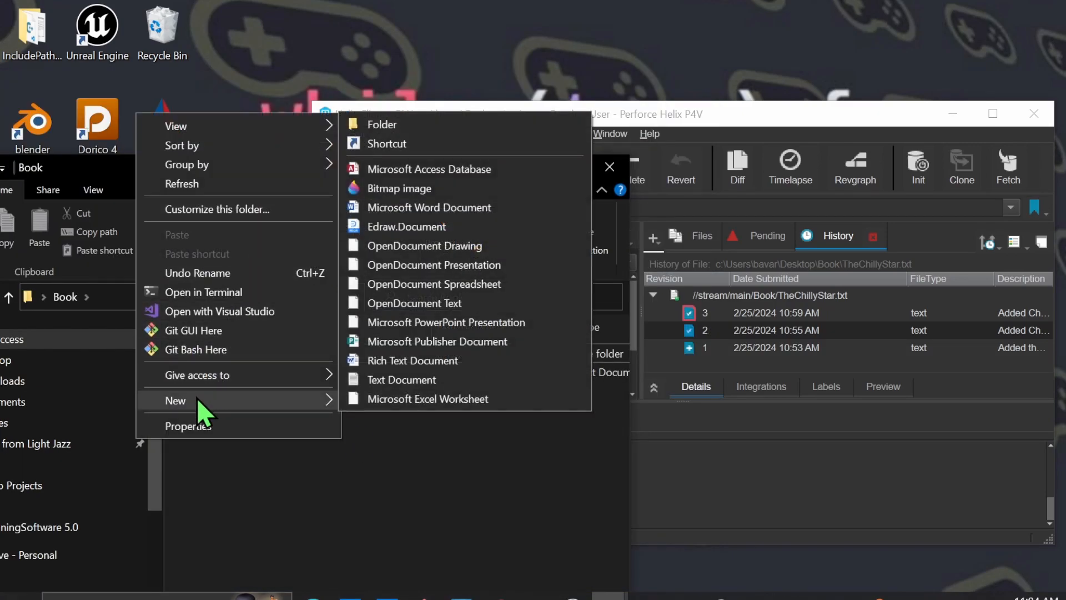
pyautogui.click(427, 121)
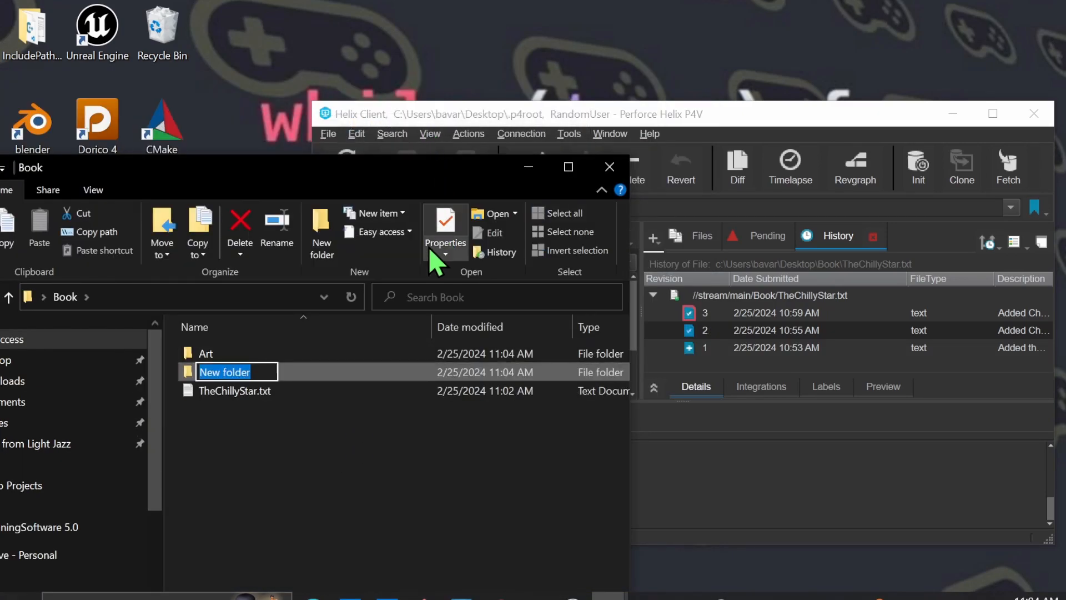
pyautogui.write('Script')
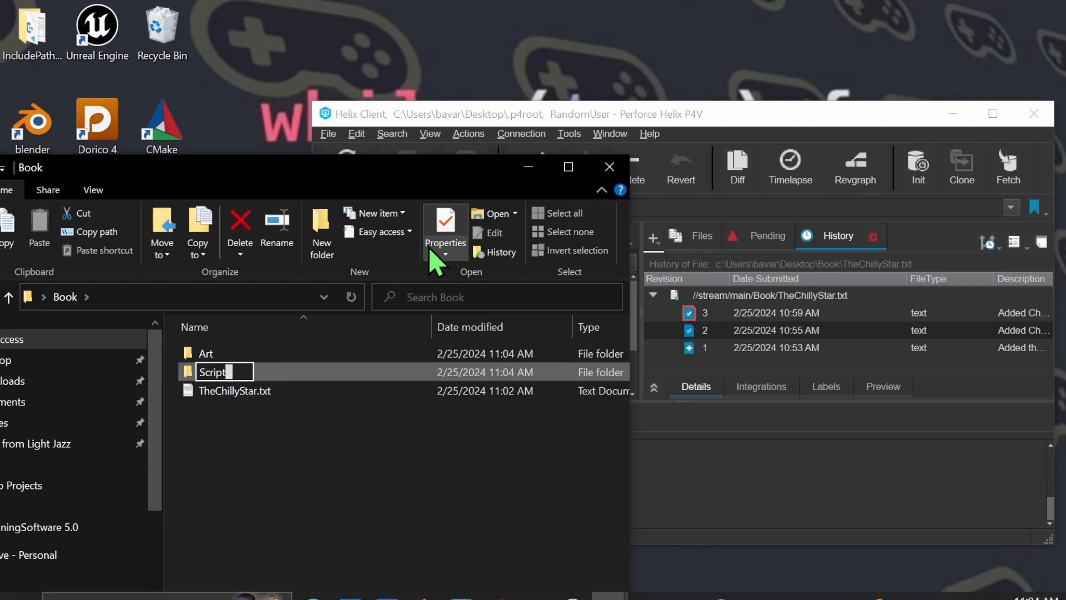
pyautogui.press('Return')
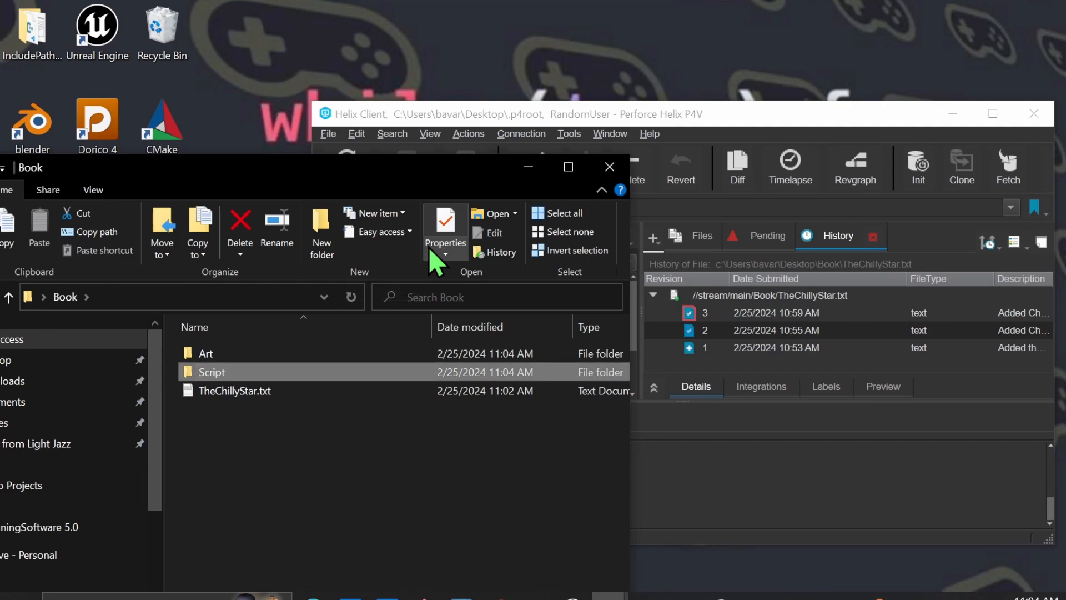
pyautogui.moveTo(405, 170); pyautogui.dragTo(631, 150)
pyautogui.click(491, 372)
pyautogui.moveTo(492, 373)
pyautogui.mouseDown()
pyautogui.moveTo(482, 349)
pyautogui.moveTo(548, 362)
pyautogui.moveTo(512, 375)
pyautogui.moveTo(506, 356)
pyautogui.moveTo(500, 381)
pyautogui.mouseUp()
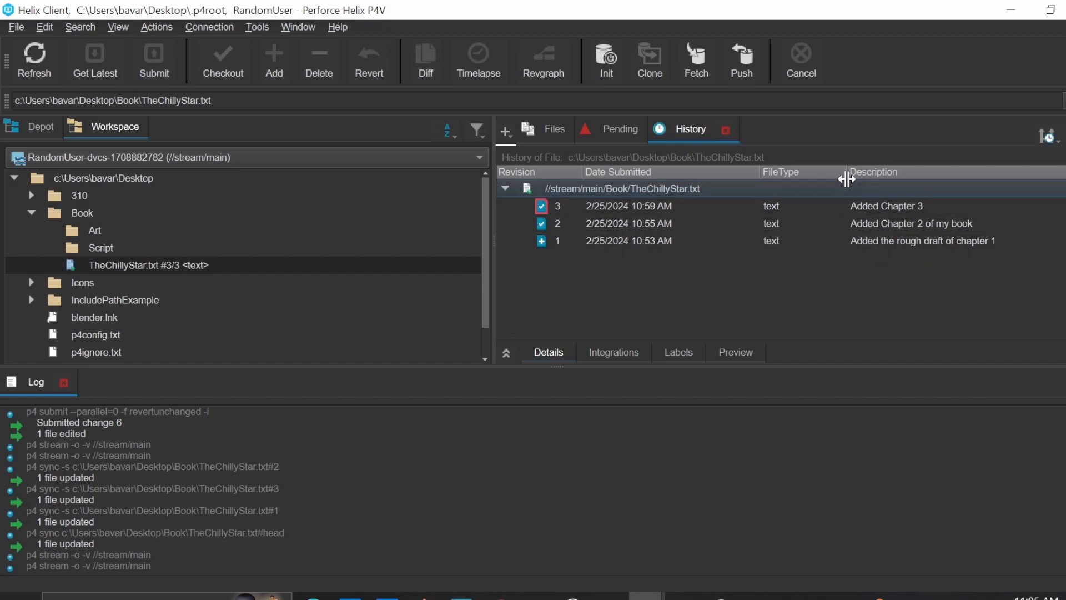
# Move TheChillyStar.txt from the workspace's Book folder into Book\Script and save the move to a new changelist
pyautogui.moveTo(846, 178); pyautogui.dragTo(819, 179)
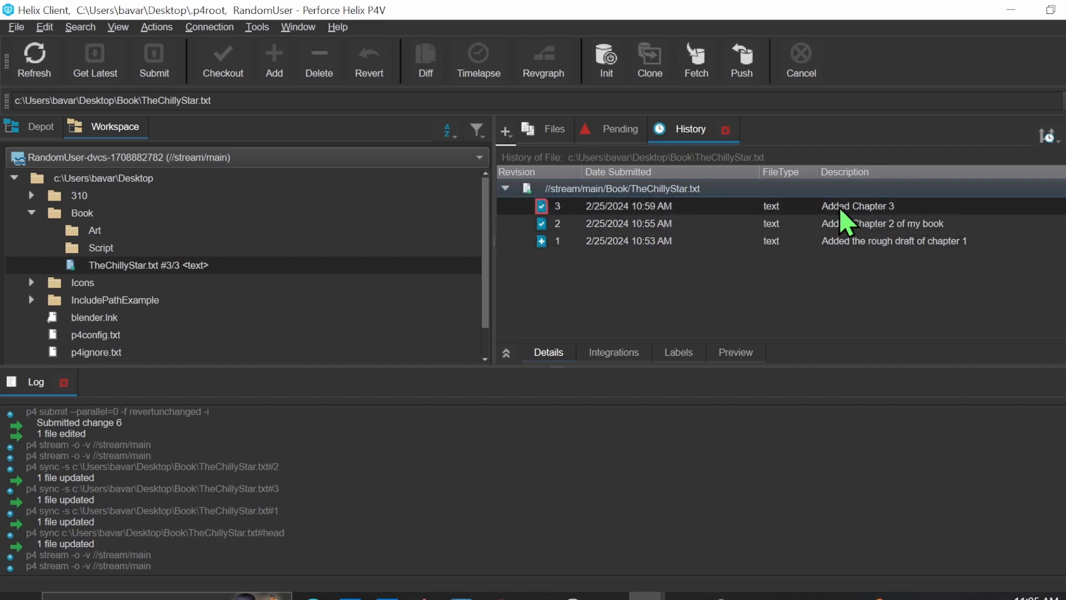
pyautogui.click(58, 266)
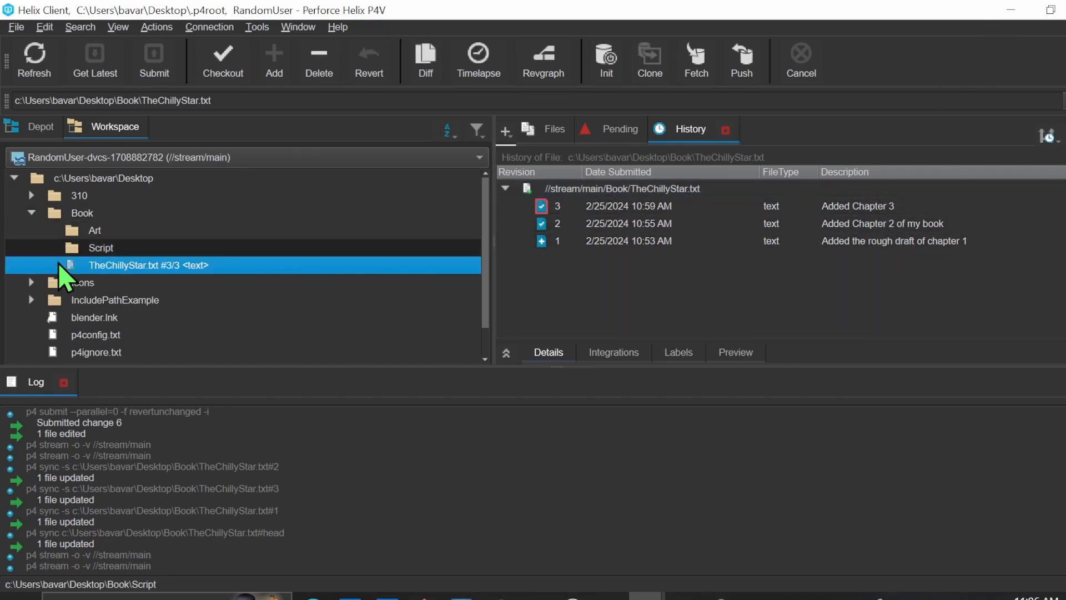
pyautogui.rightClick(100, 267)
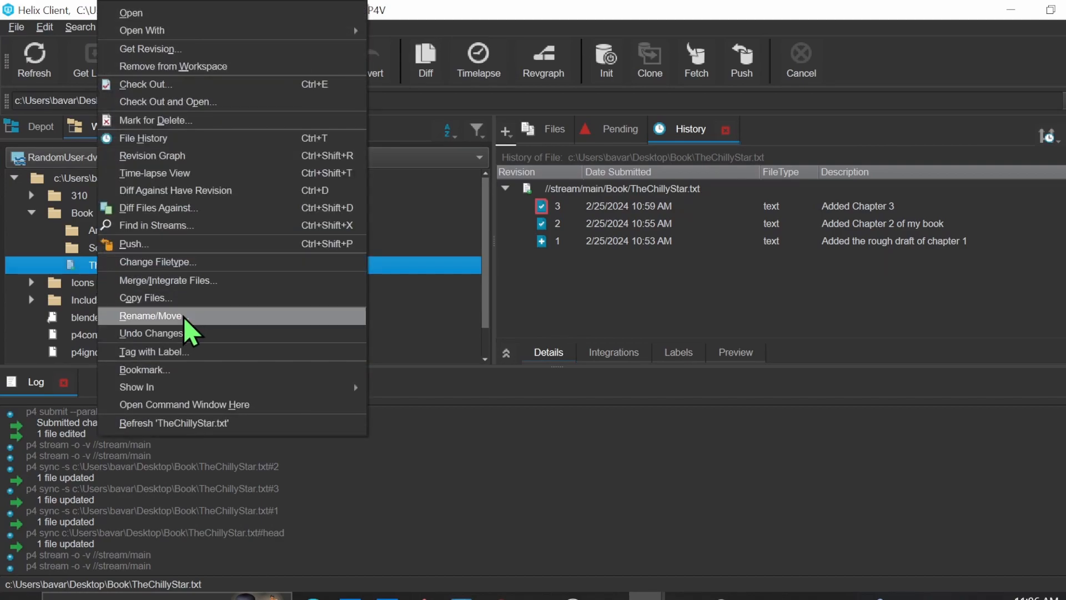
pyautogui.click(150, 316)
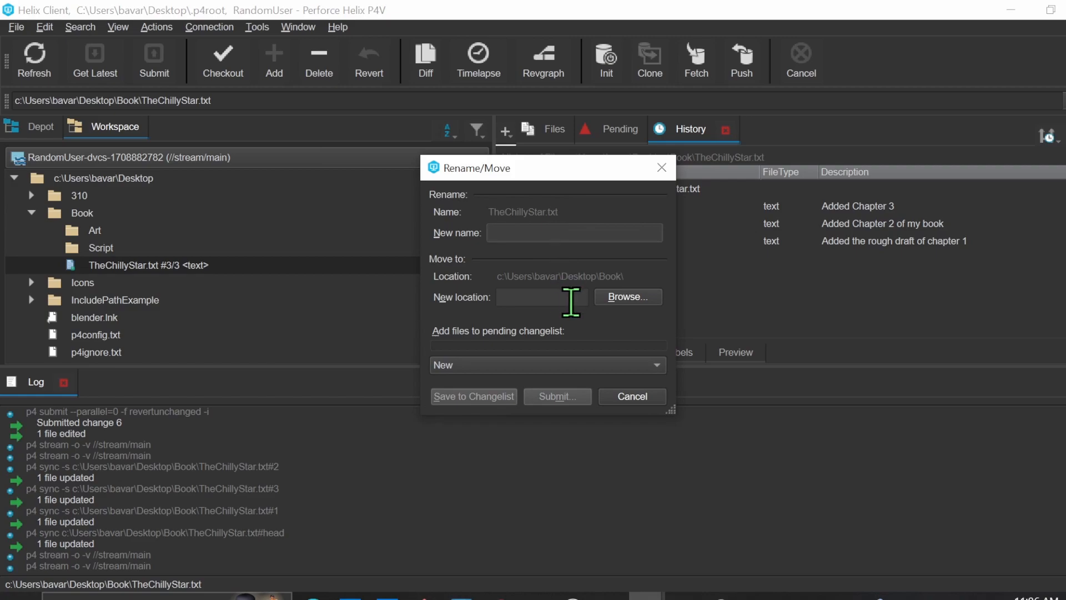
pyautogui.click(564, 294)
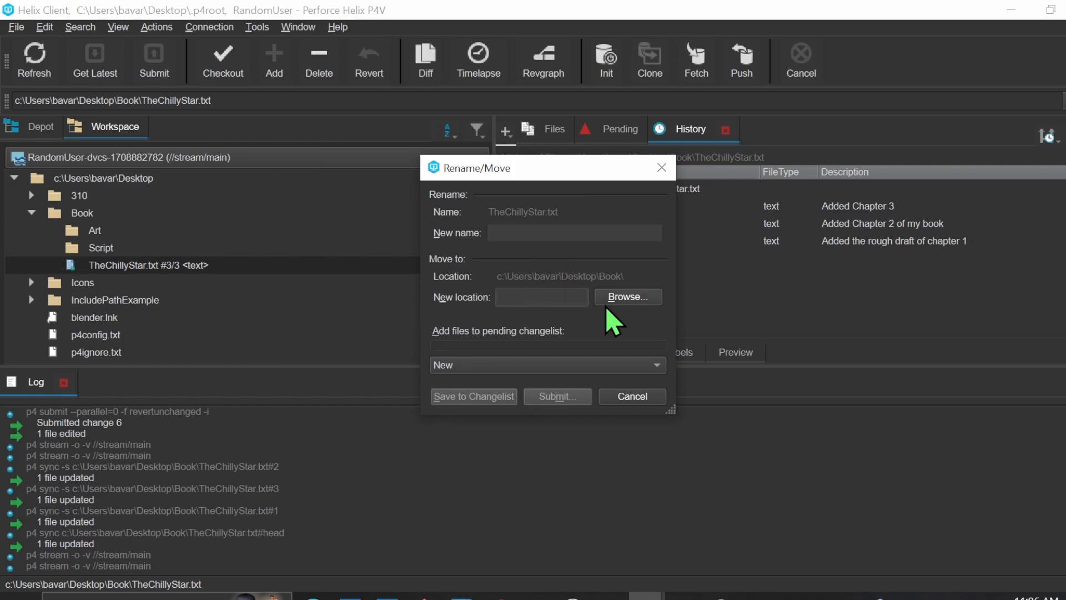
pyautogui.click(626, 297)
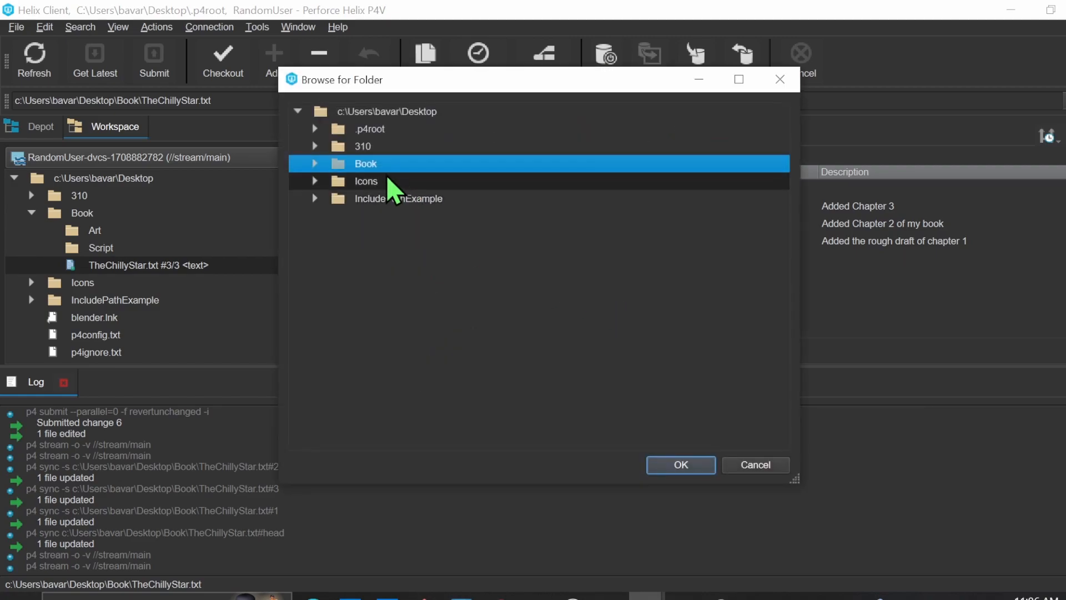
pyautogui.click(315, 164)
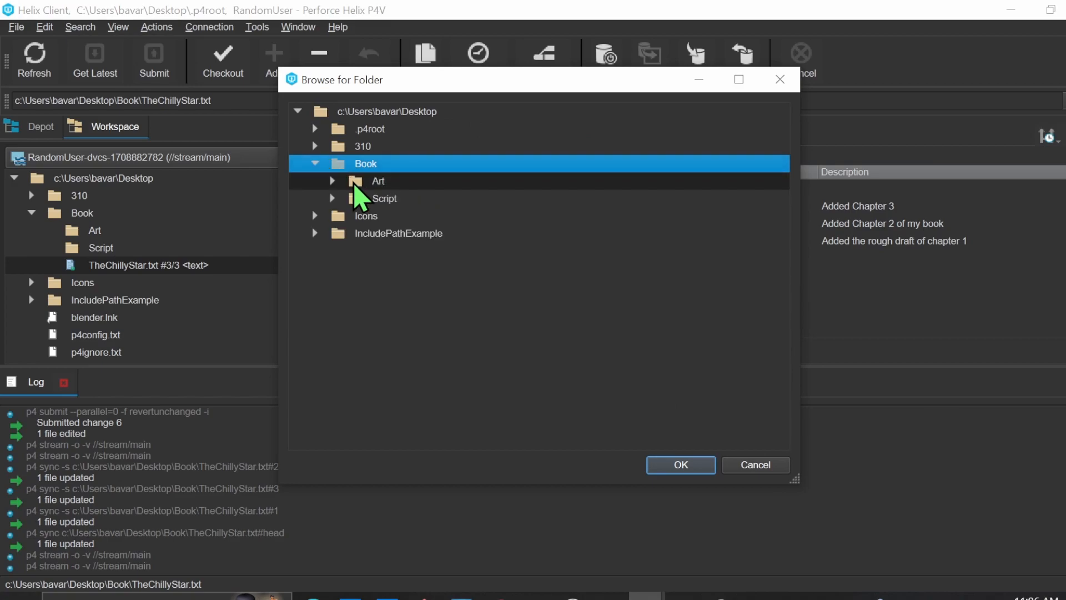
pyautogui.click(374, 201)
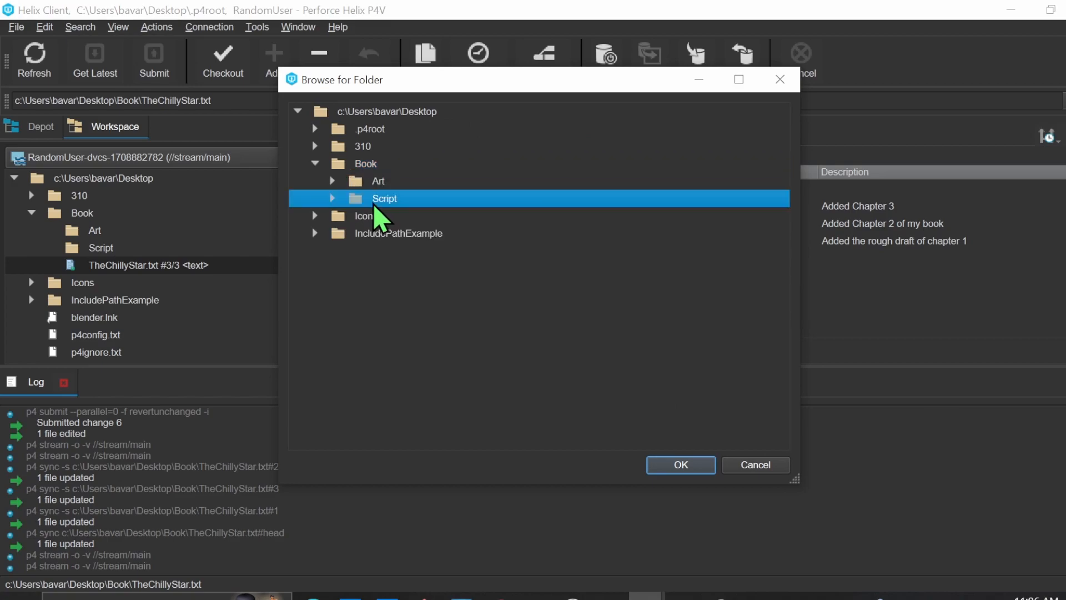
pyautogui.click(682, 465)
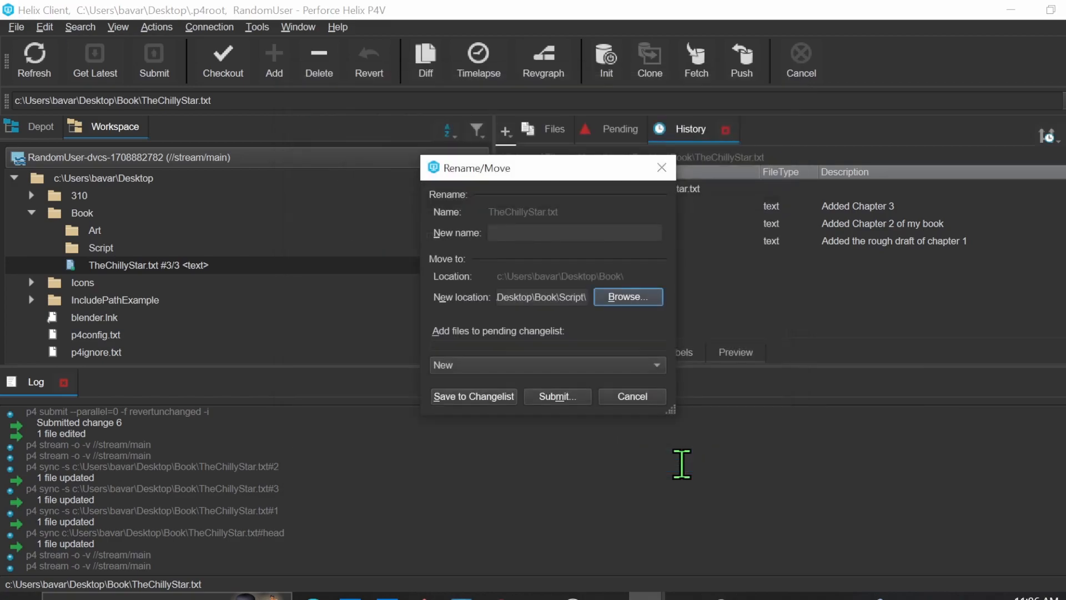
pyautogui.click(473, 395)
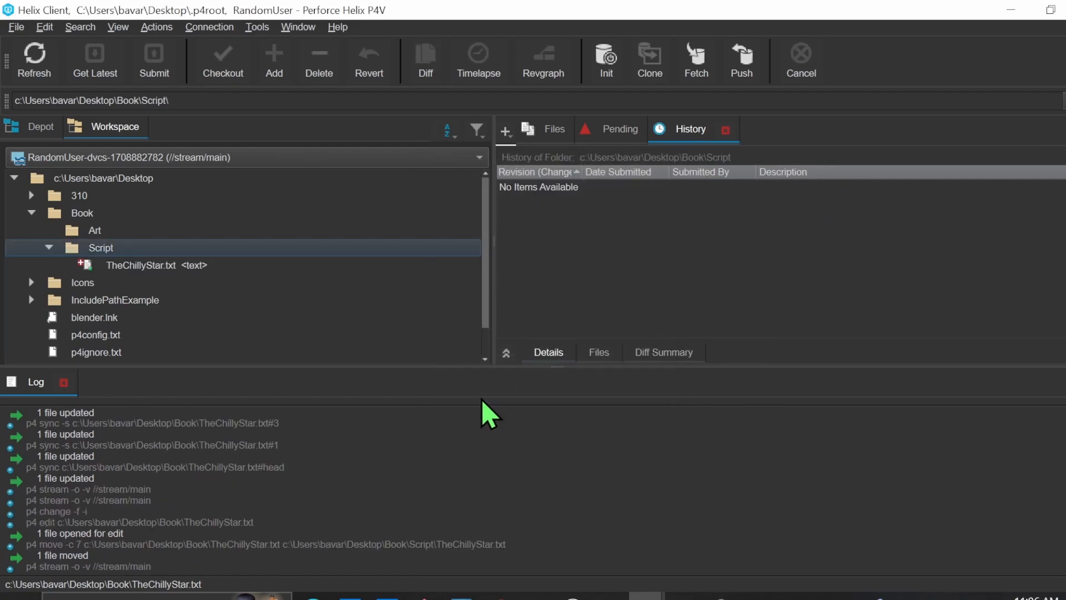
# Submit the changelist that moves TheChillyStar.txt into Script, checking the pending action of both file entries
pyautogui.click(144, 266)
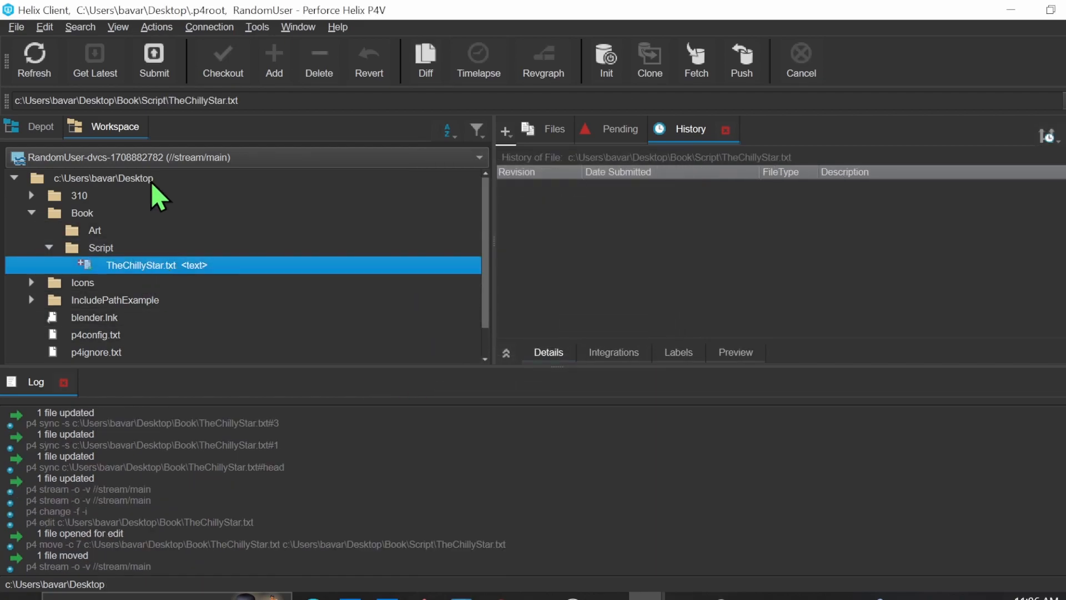
pyautogui.click(156, 67)
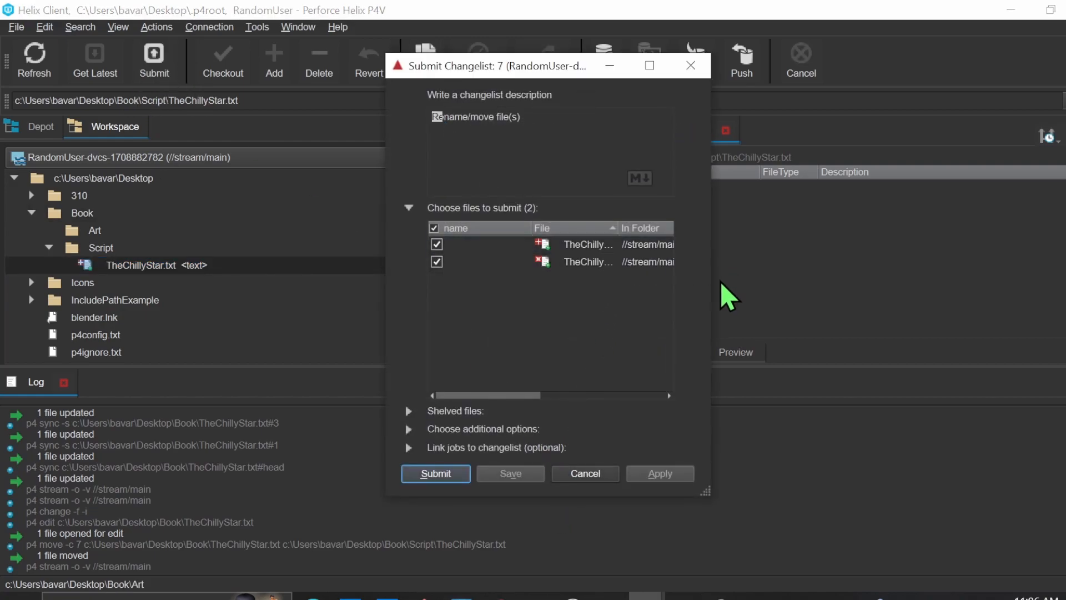
pyautogui.moveTo(718, 291); pyautogui.dragTo(1065, 279)
pyautogui.click(888, 247)
pyautogui.click(880, 262)
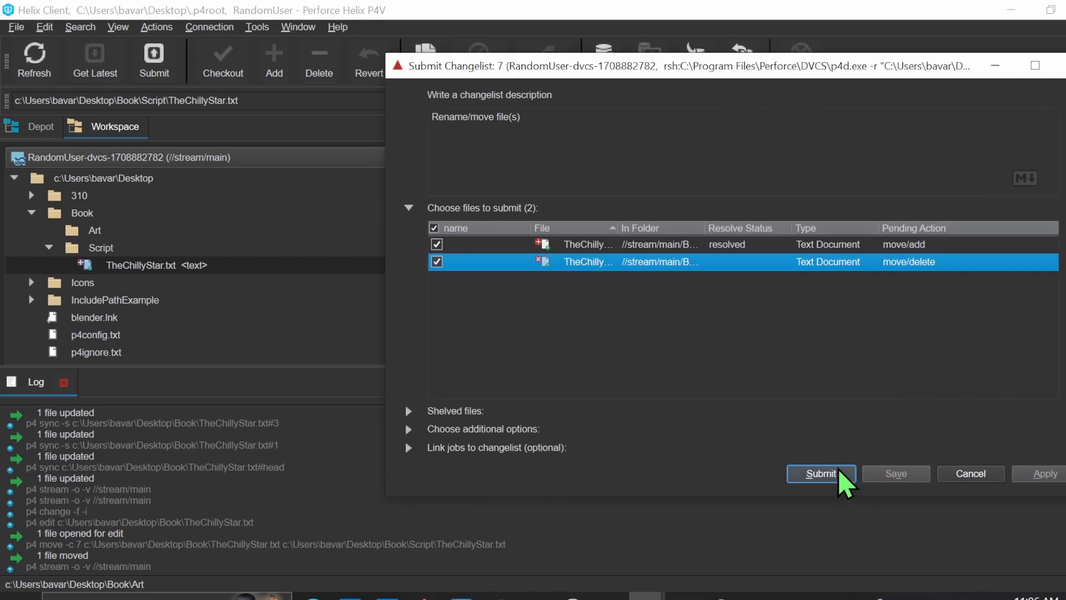
pyautogui.click(820, 474)
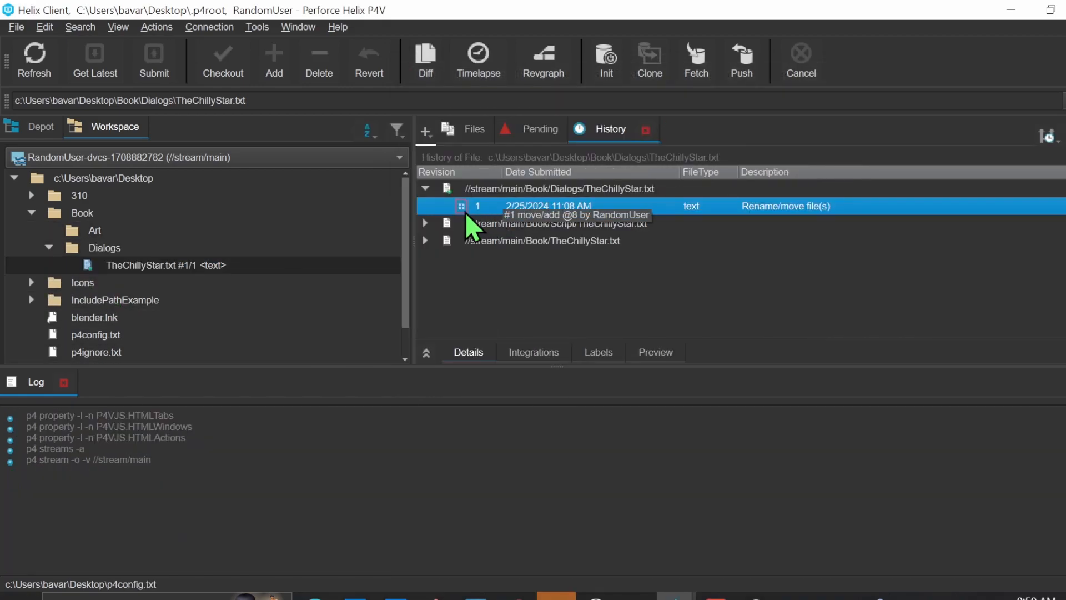
# Examine TheChillyStar.txt's earlier revisions under its original //stream/main/Book path in the file history
pyautogui.click(426, 242)
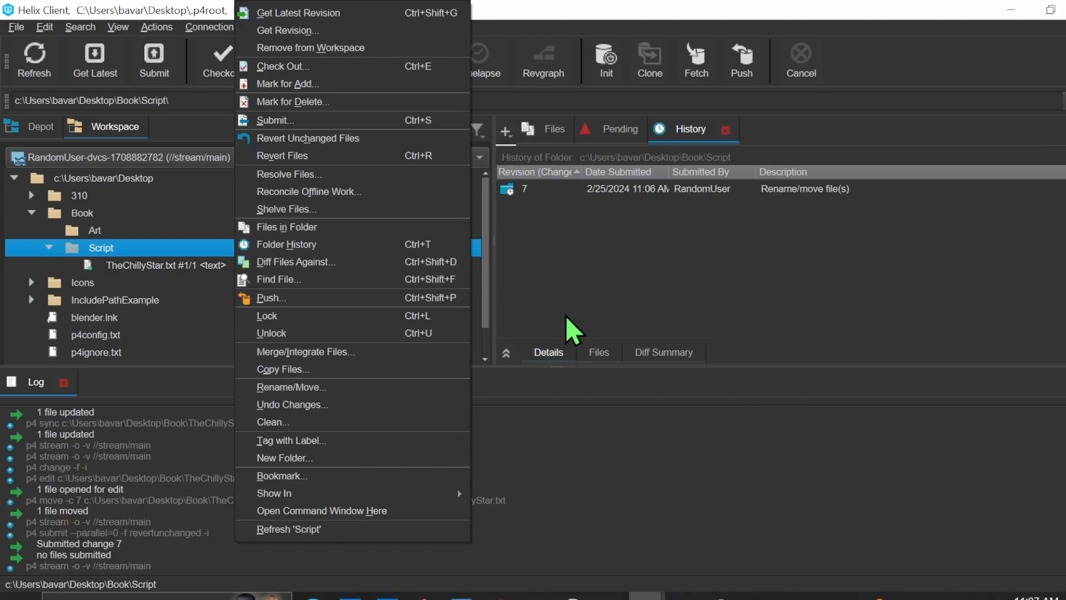
pyautogui.press('Escape')
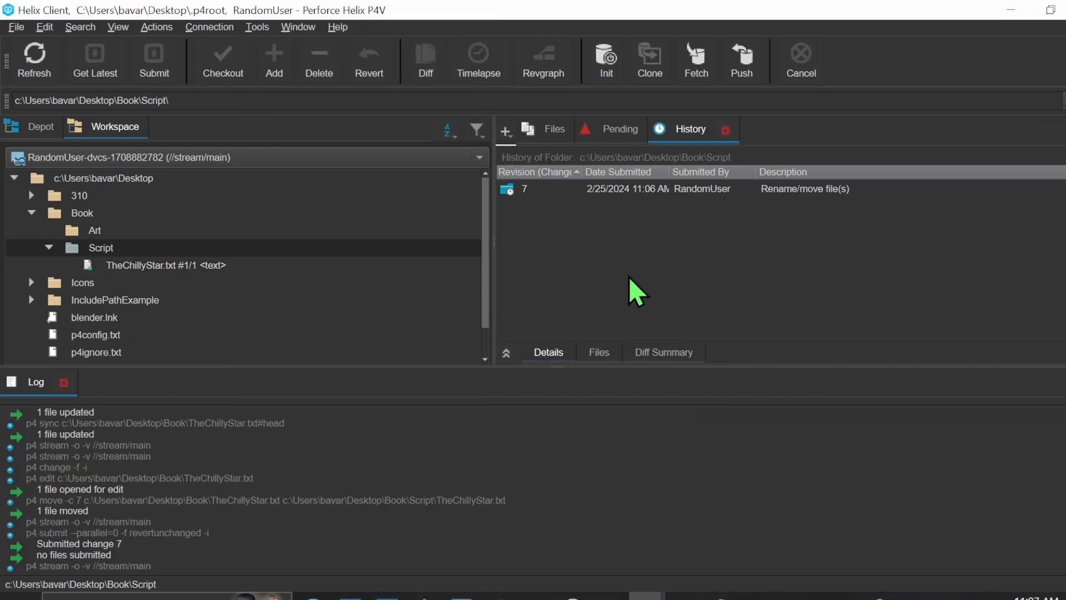
# Rename the workspace's Script folder to Dialogs and save the change to a new changelist
pyautogui.rightClick(305, 254)
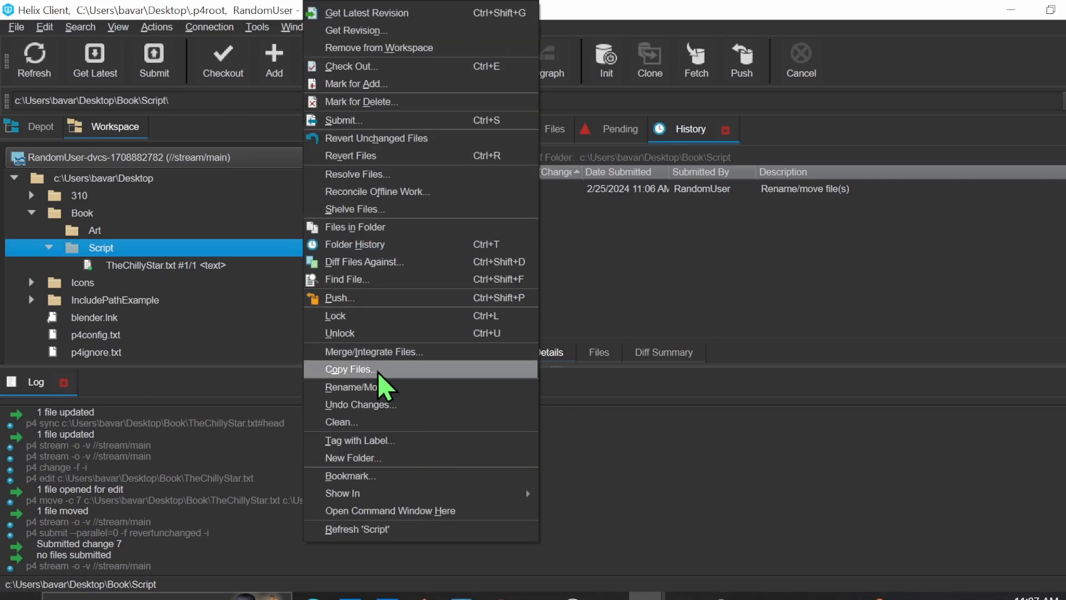
pyautogui.click(406, 388)
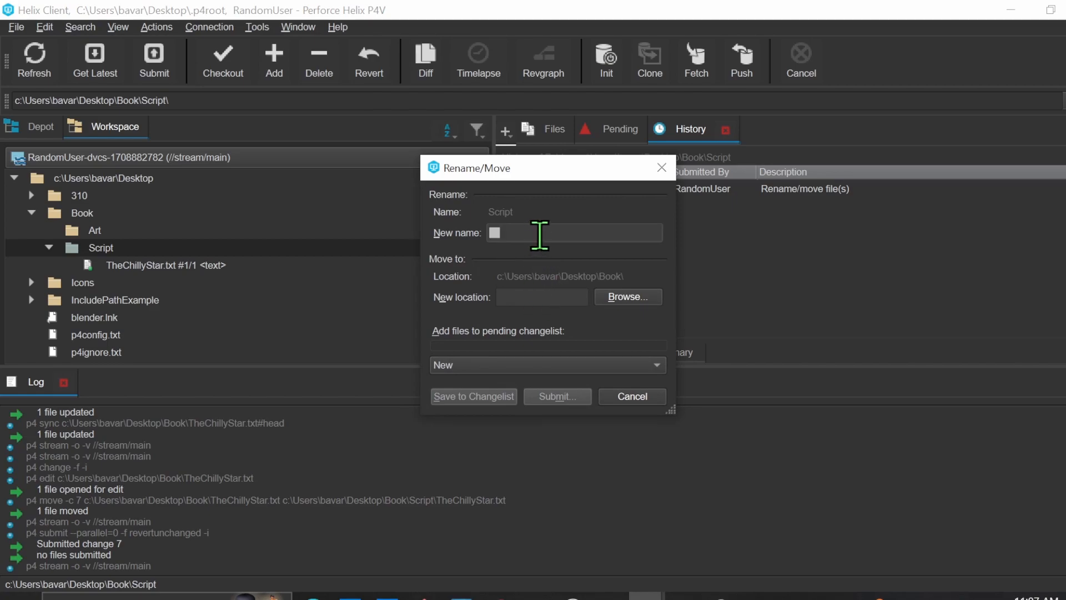
pyautogui.write('Dialogs')
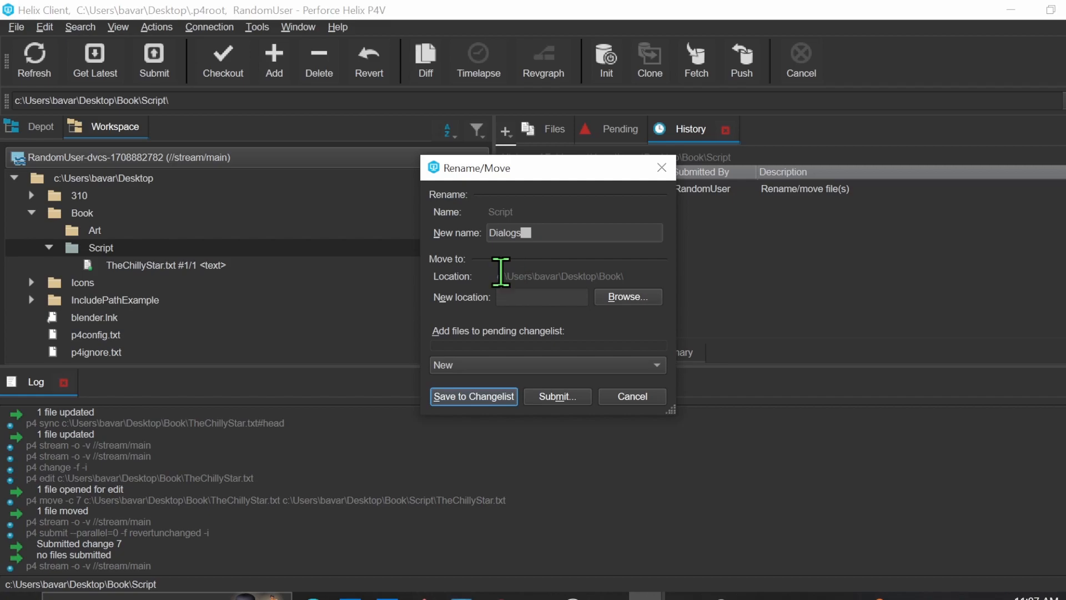
pyautogui.click(500, 397)
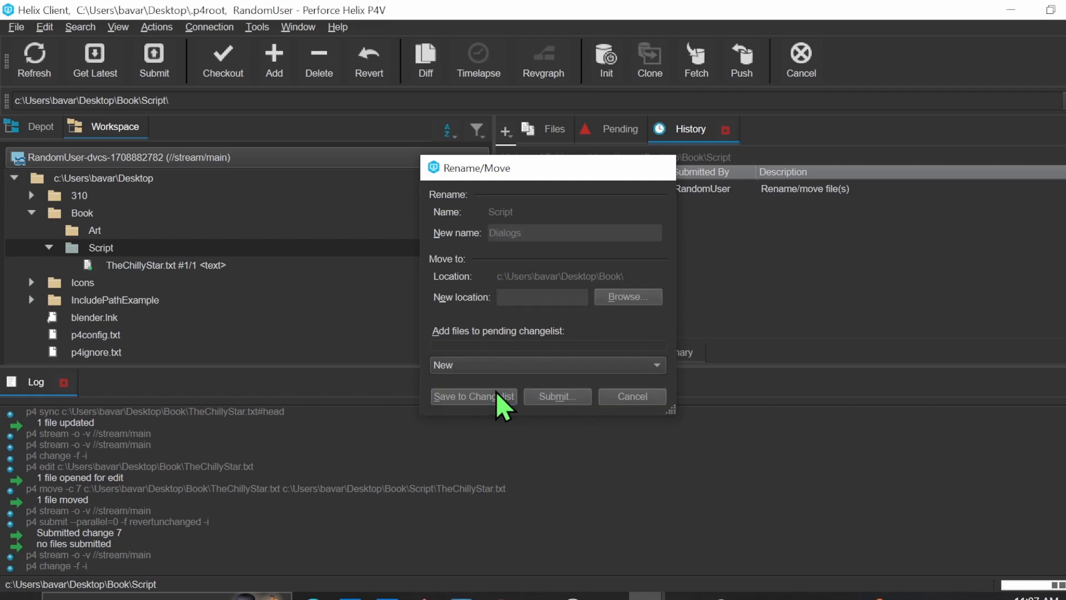
# Expand the Dialogs folder in the workspace and compare it with the Script folder in the depot
pyautogui.click(82, 251)
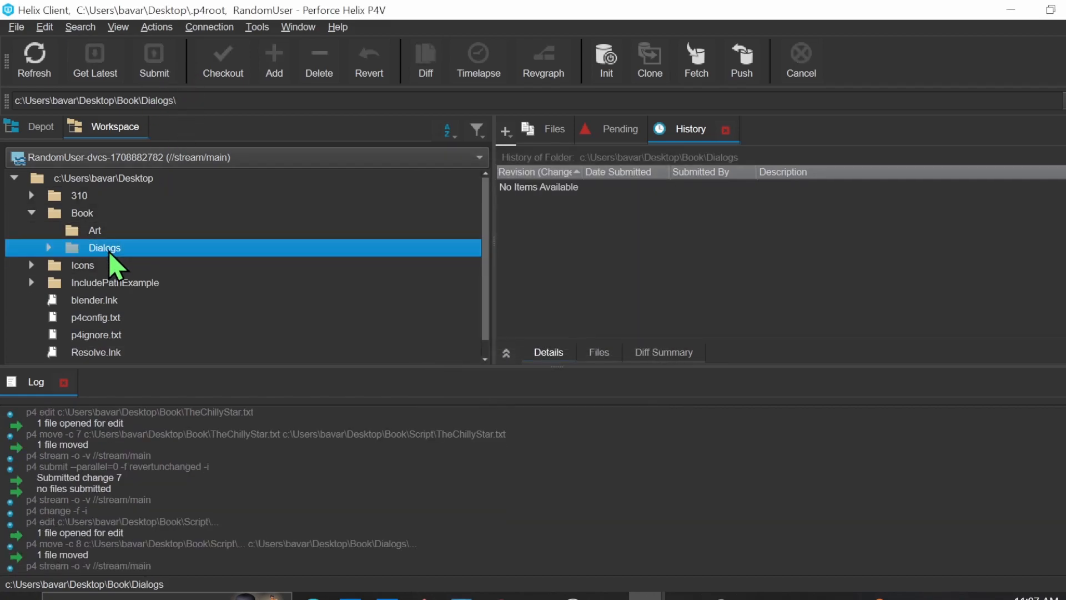
pyautogui.click(50, 249)
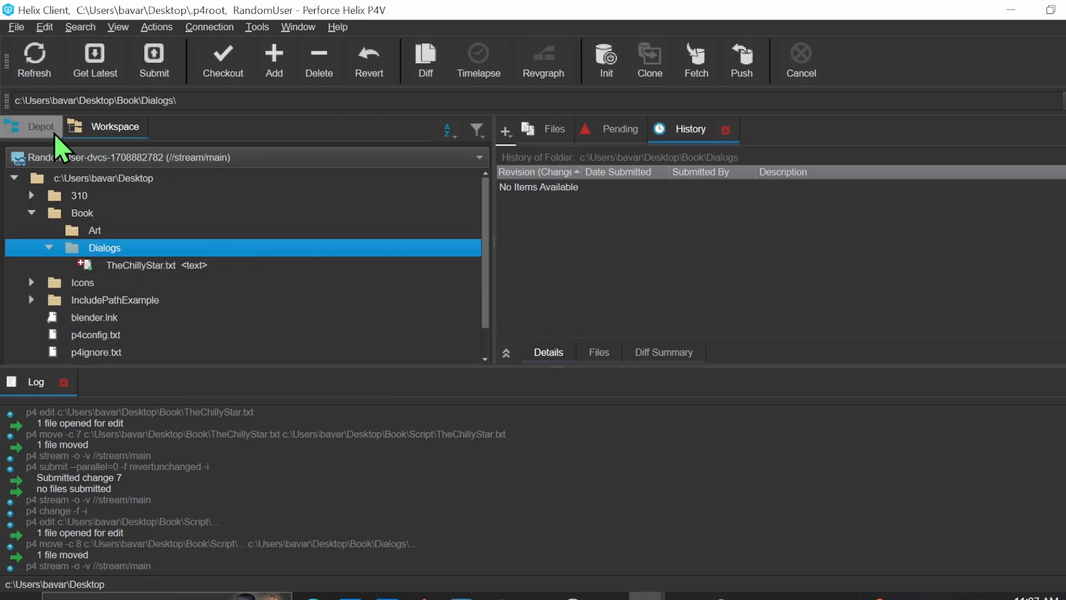
pyautogui.click(39, 128)
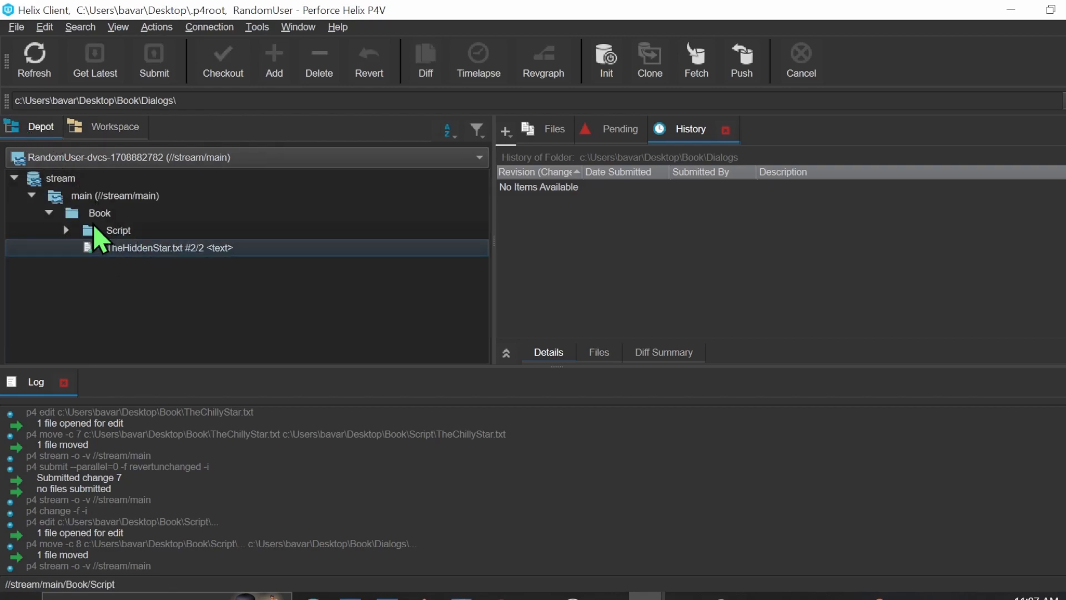
pyautogui.click(142, 231)
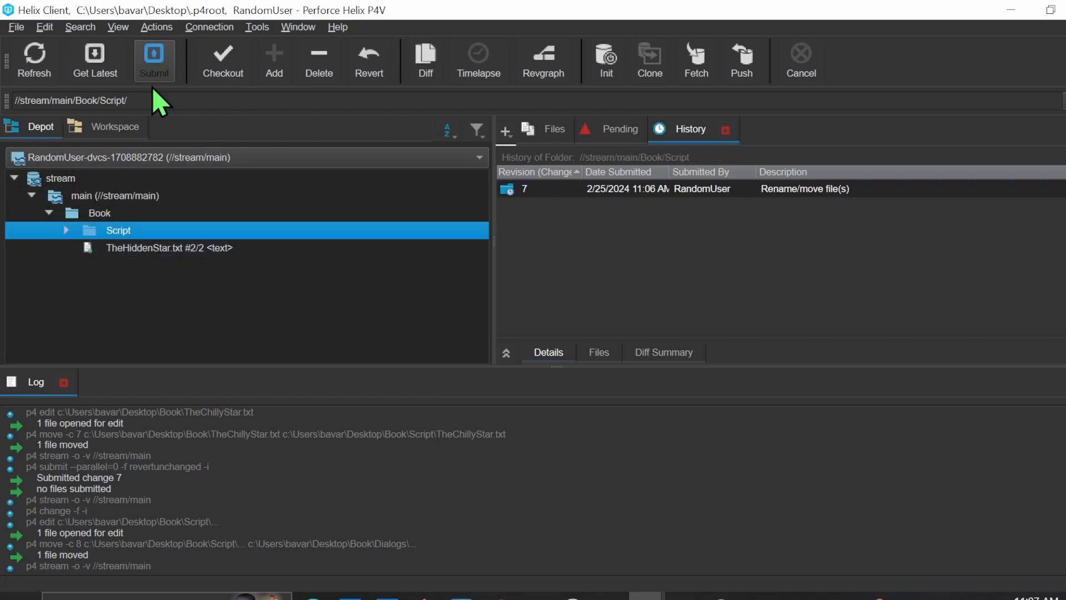
pyautogui.click(106, 135)
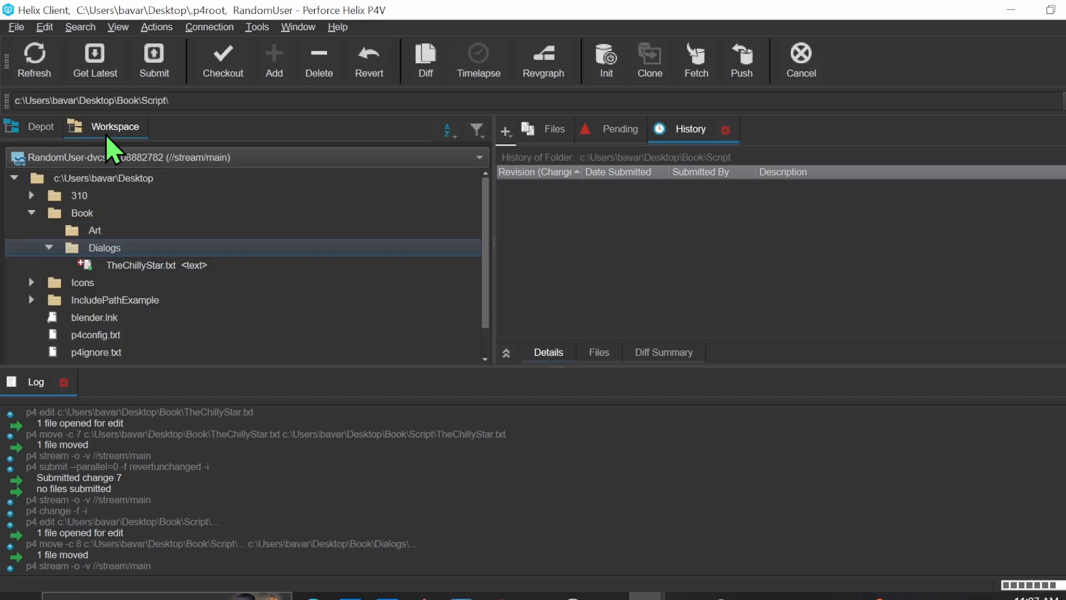
# Submit the Dialogs folder's rename changelist and view the Book folder in the depot
pyautogui.click(118, 249)
pyautogui.click(155, 56)
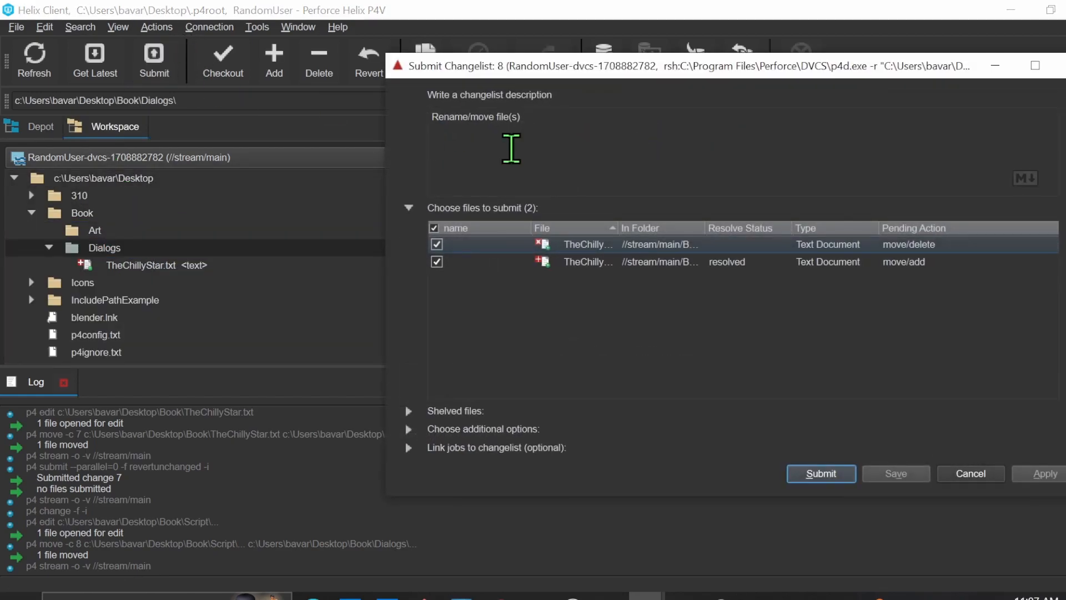
pyautogui.click(846, 482)
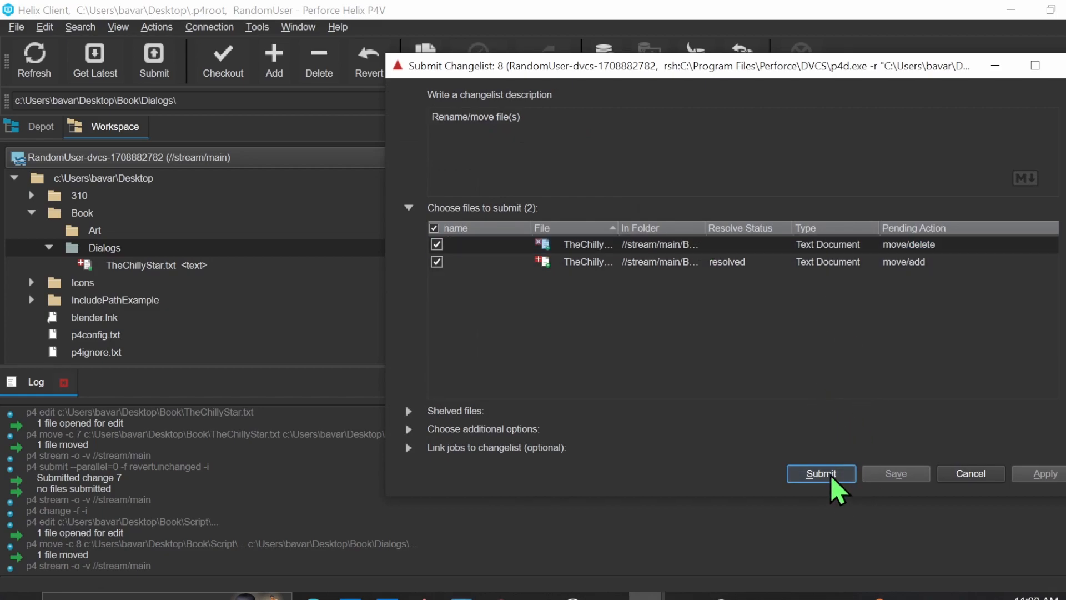
pyautogui.click(32, 127)
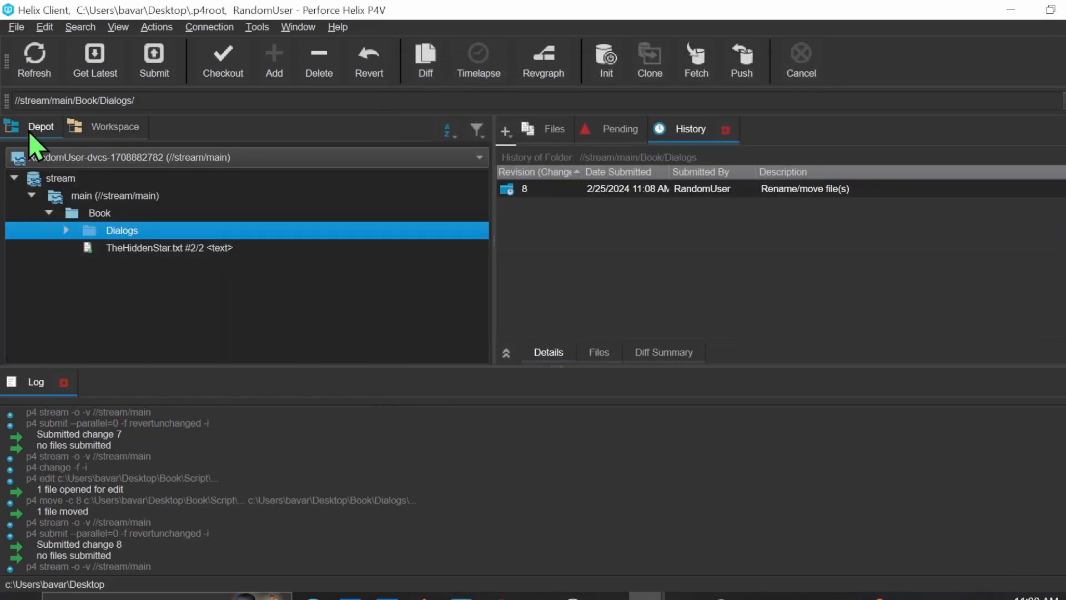